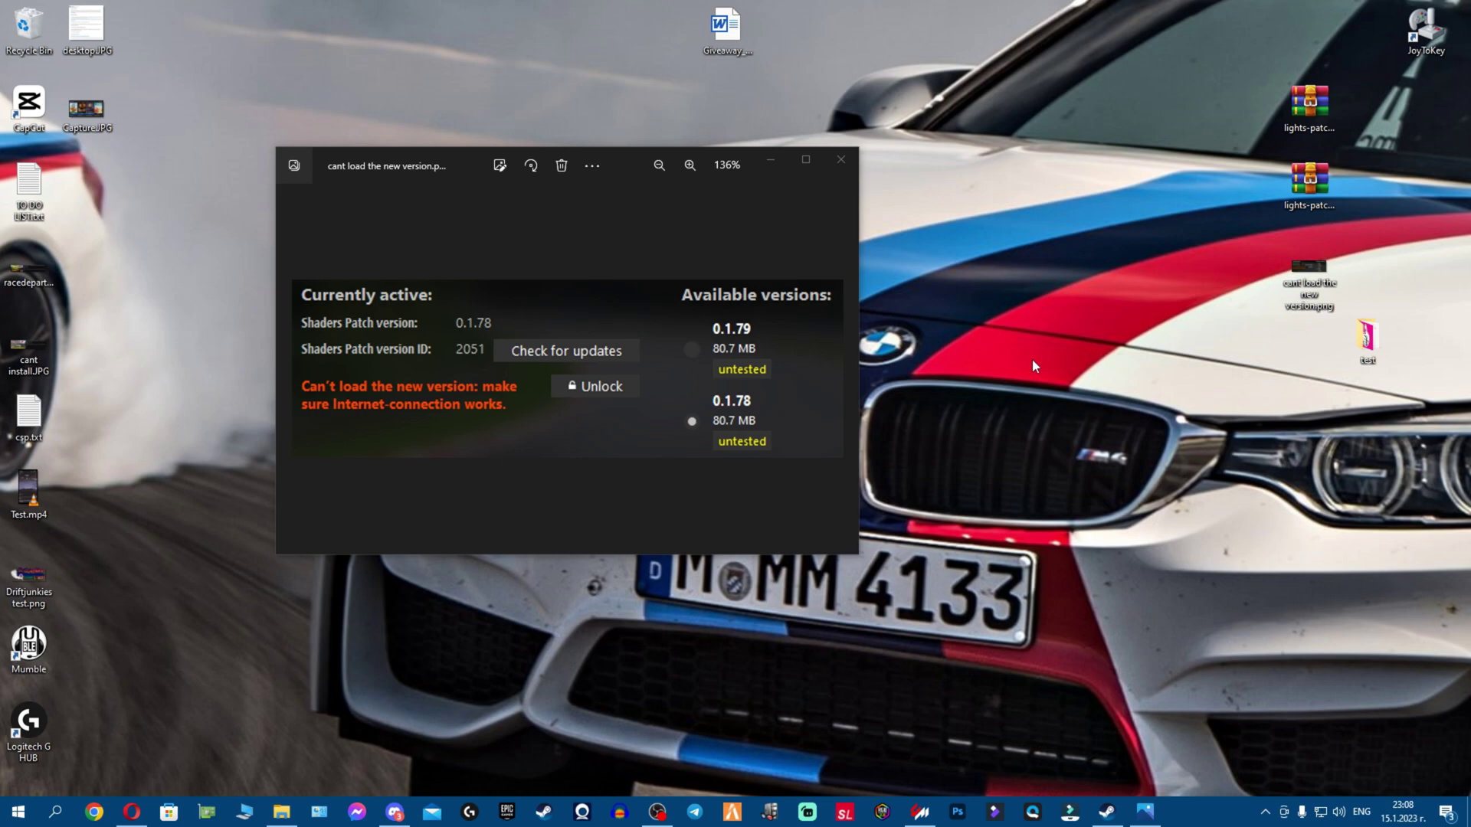
click(651, 259)
drag(458, 159, 407, 132)
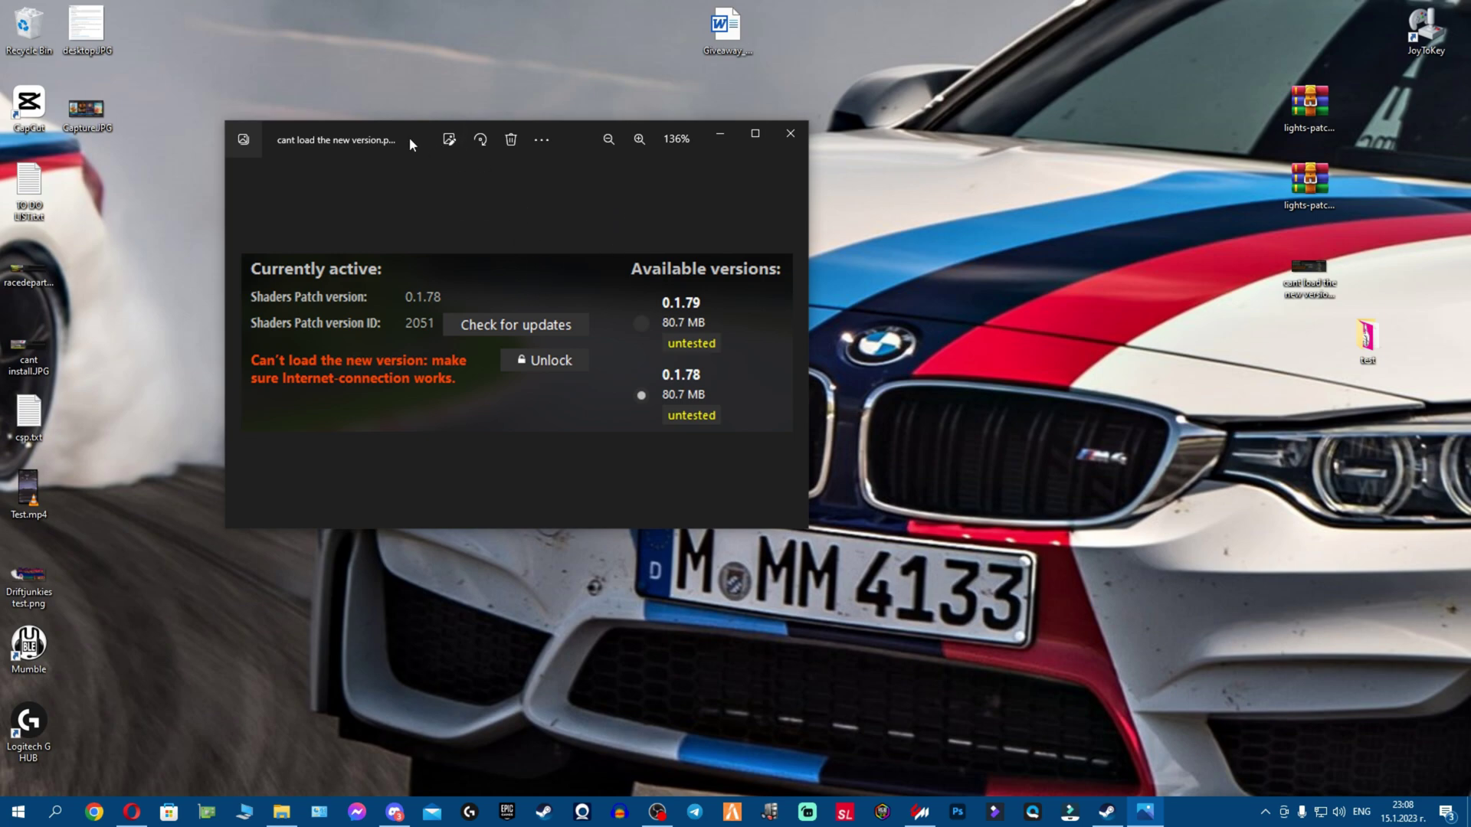
drag(419, 134, 433, 149)
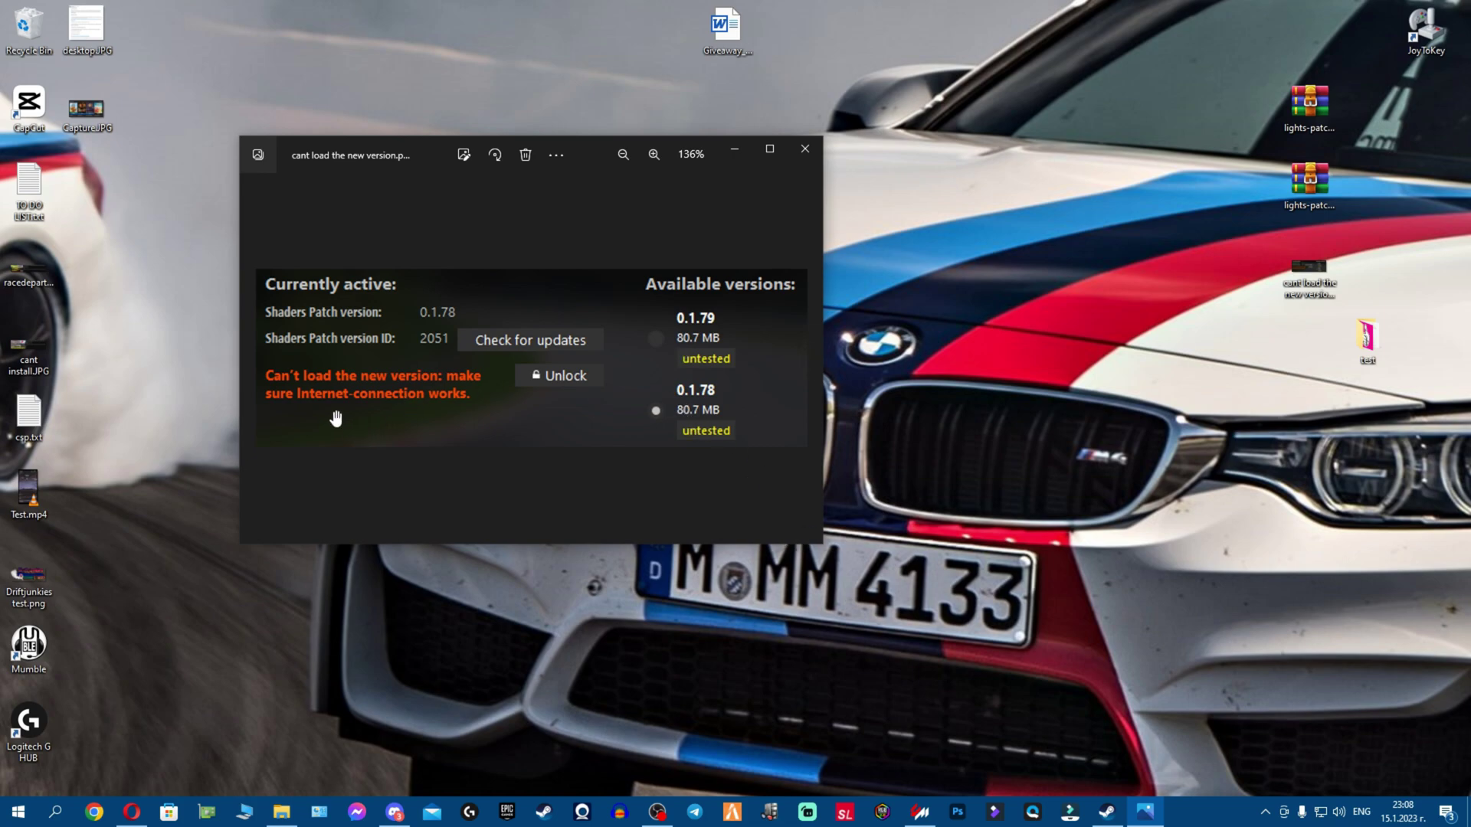
Switch to Content Manager, maximize it, dismiss the server details, and open the Custom Shaders Patch About & Updates settings.
click(920, 811)
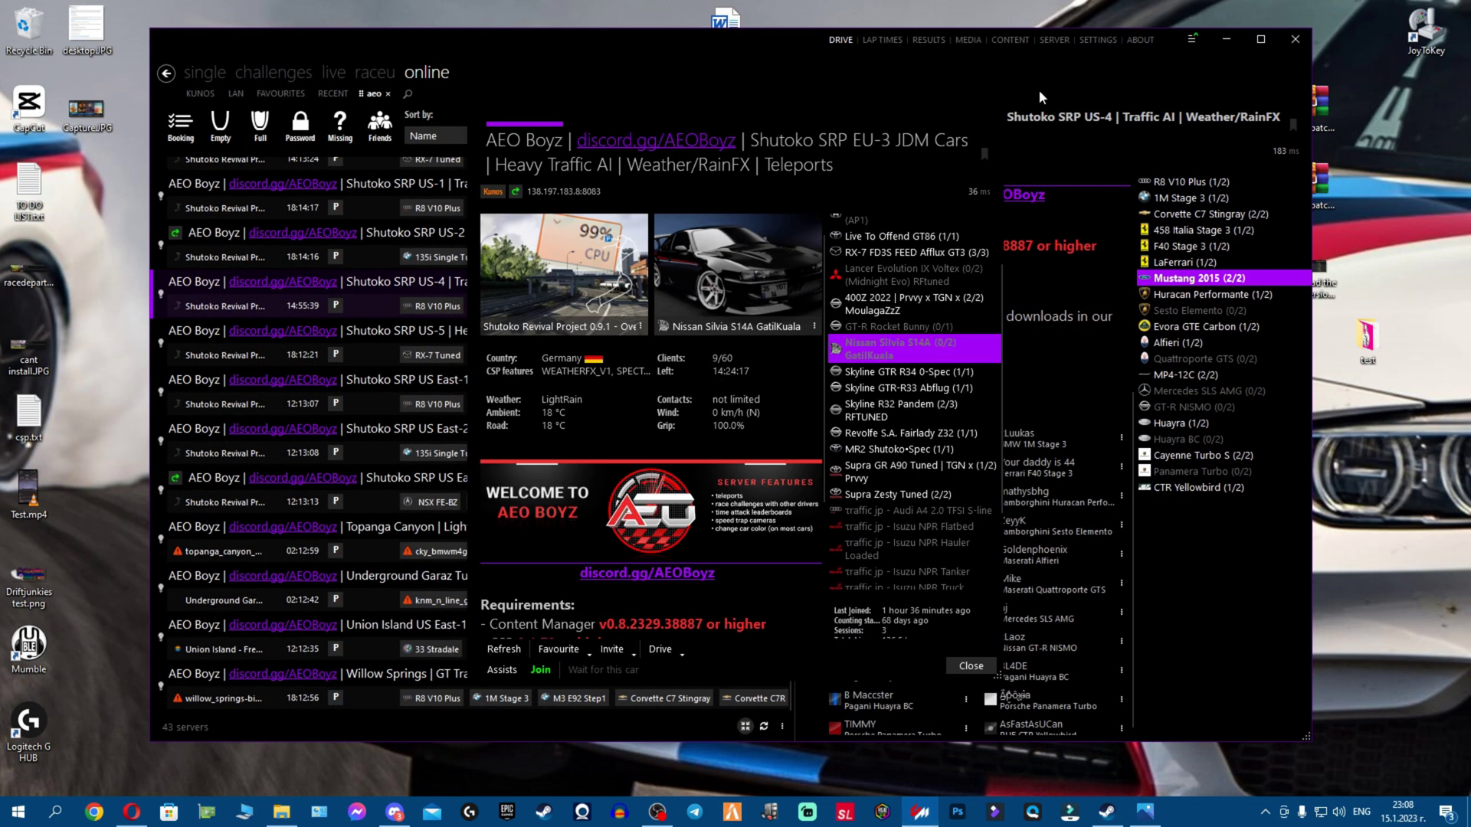
click(1252, 42)
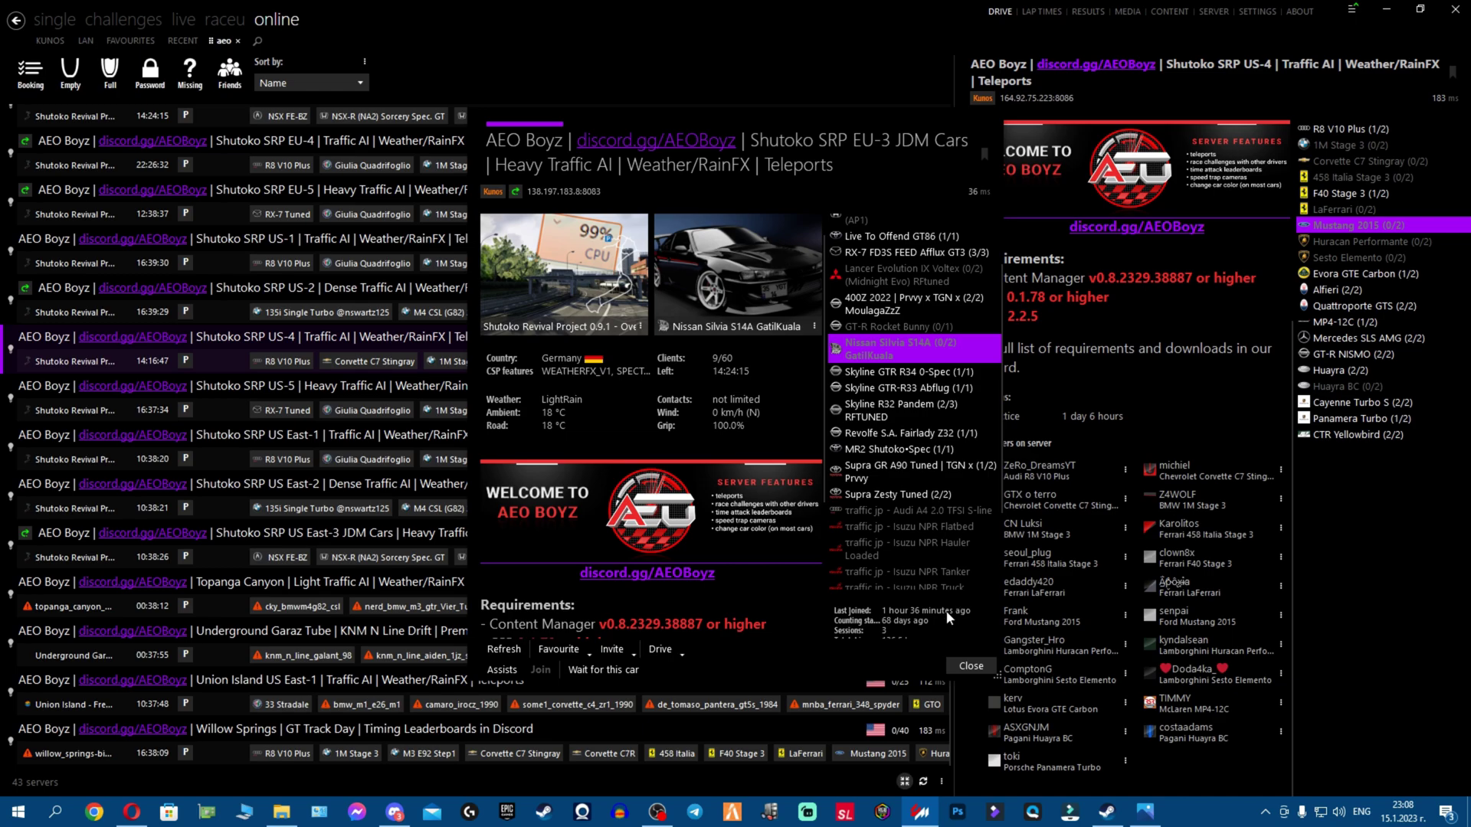
click(967, 665)
click(54, 20)
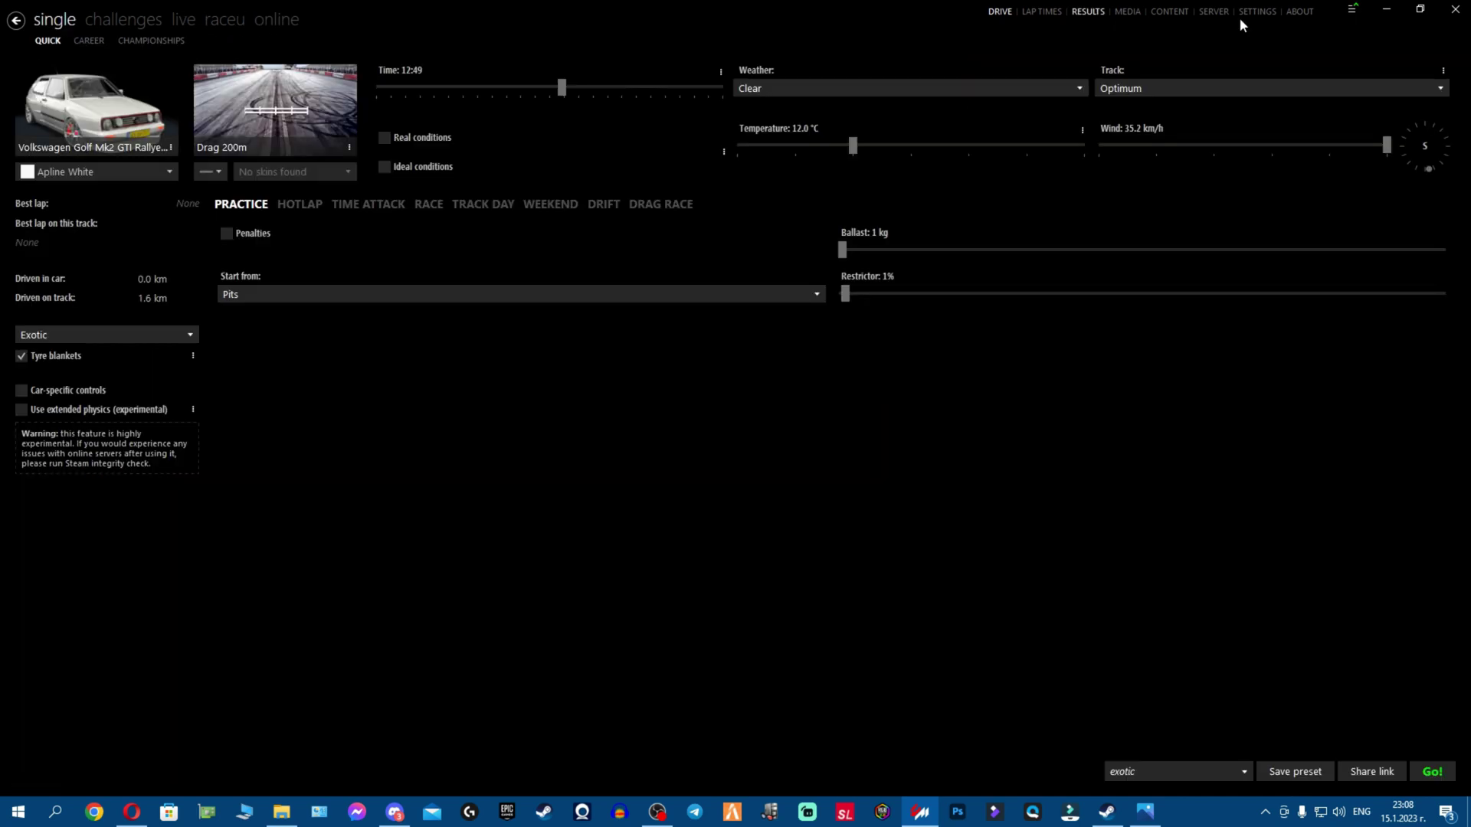
click(1260, 16)
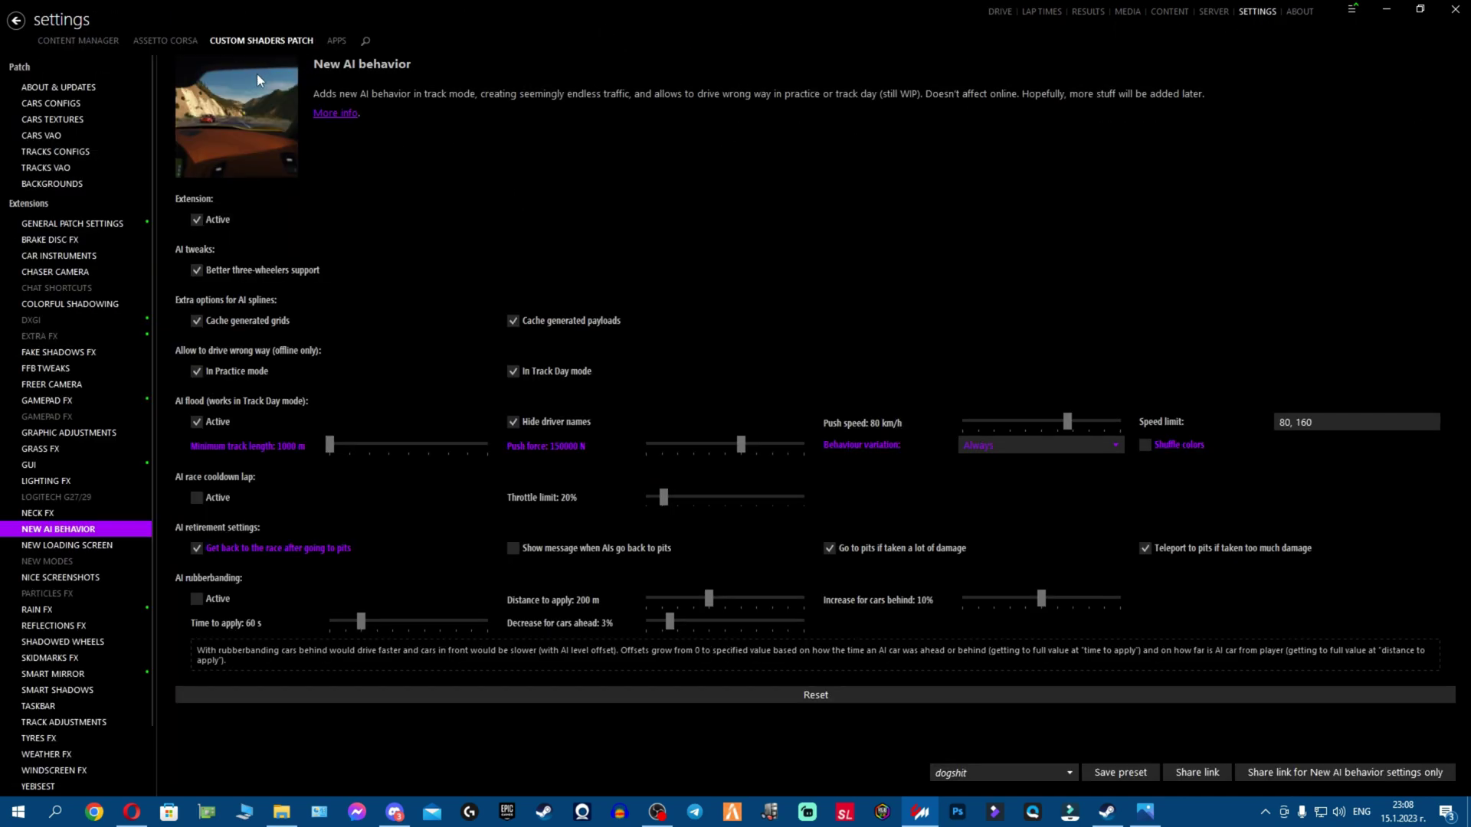
click(69, 87)
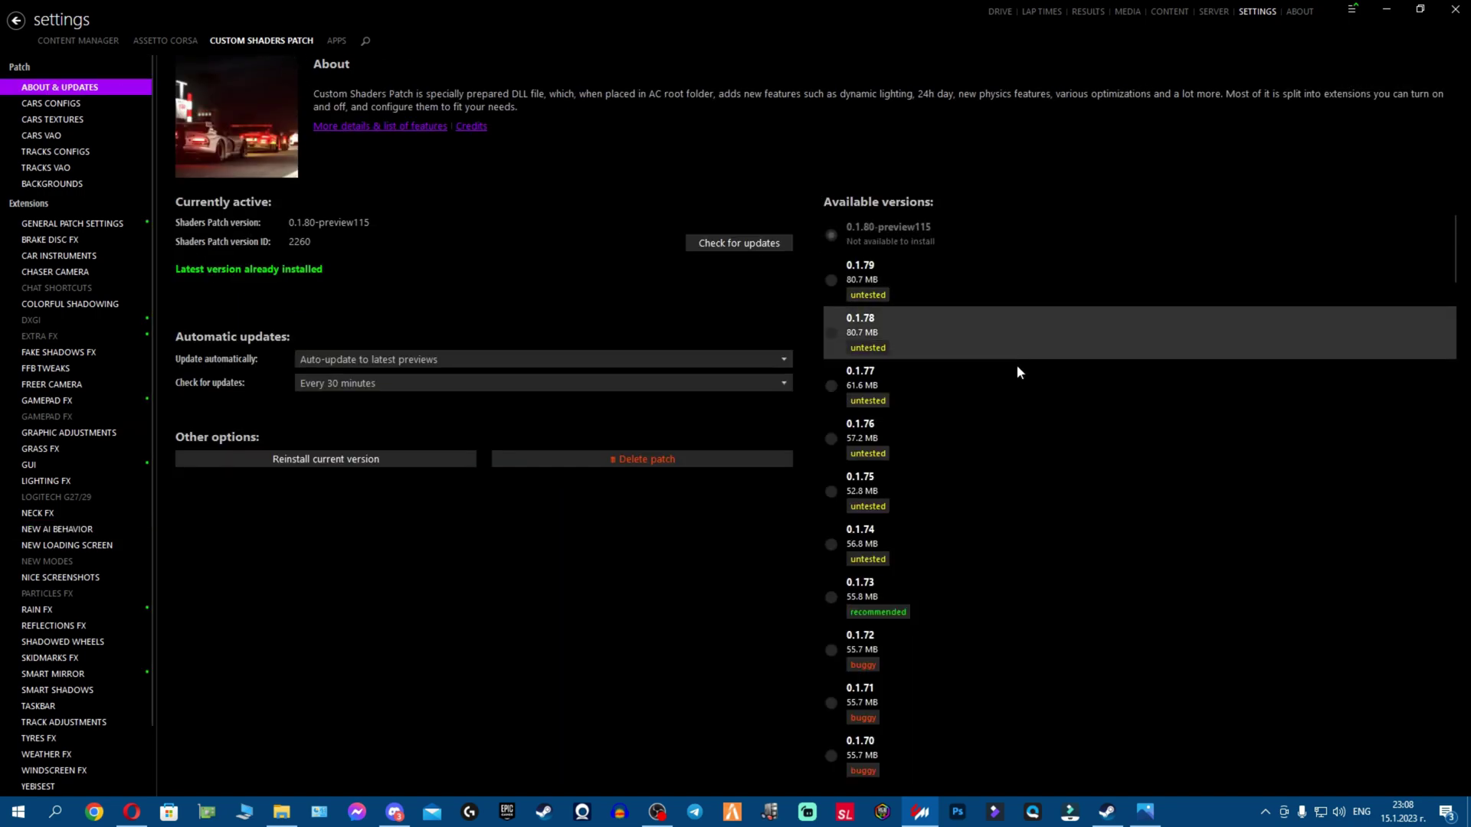
Downgrade the Shaders Patch to version 0.1.73, and update it to version 0.1.79.
click(957, 585)
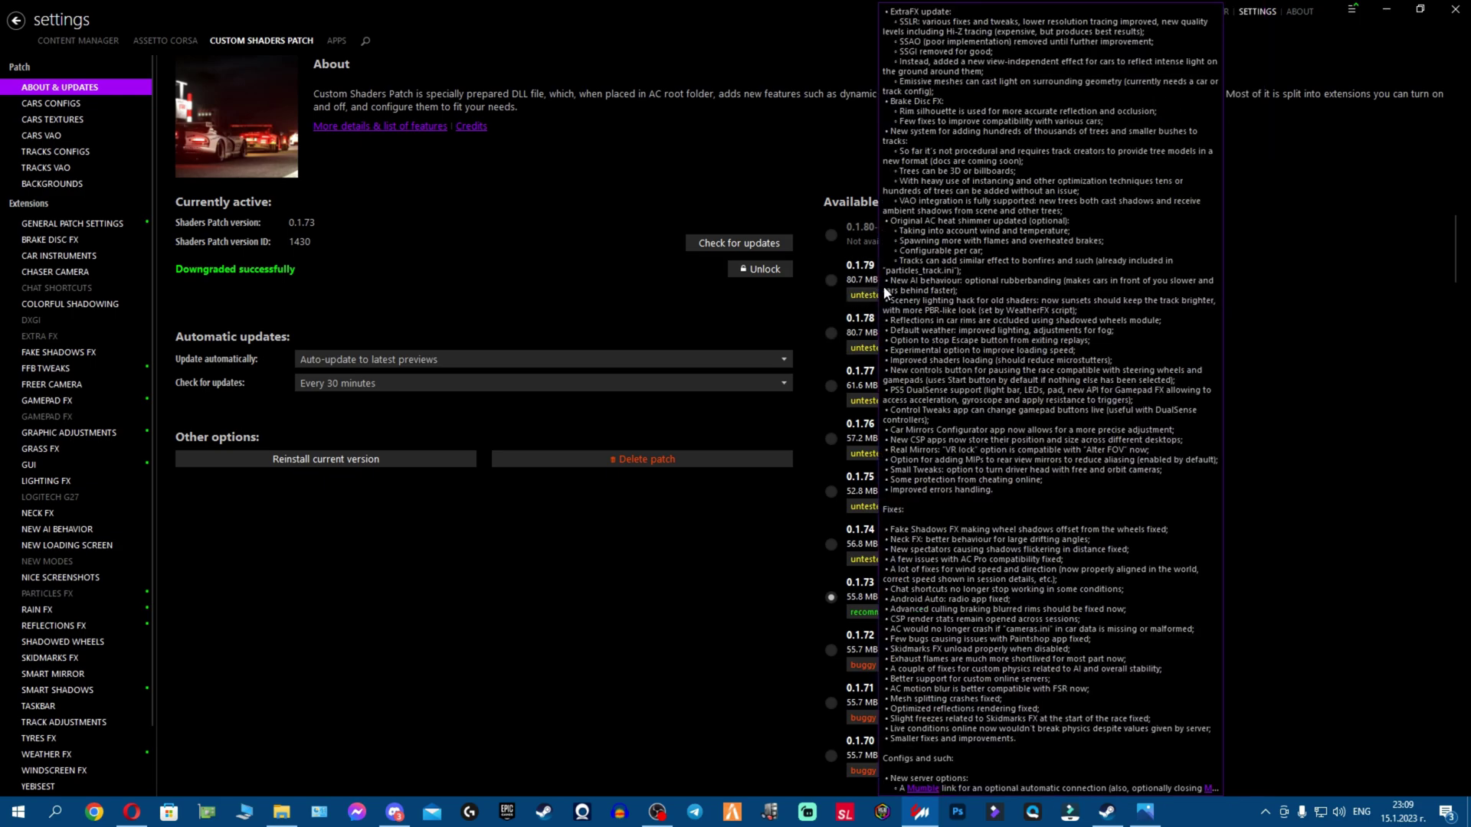
click(905, 283)
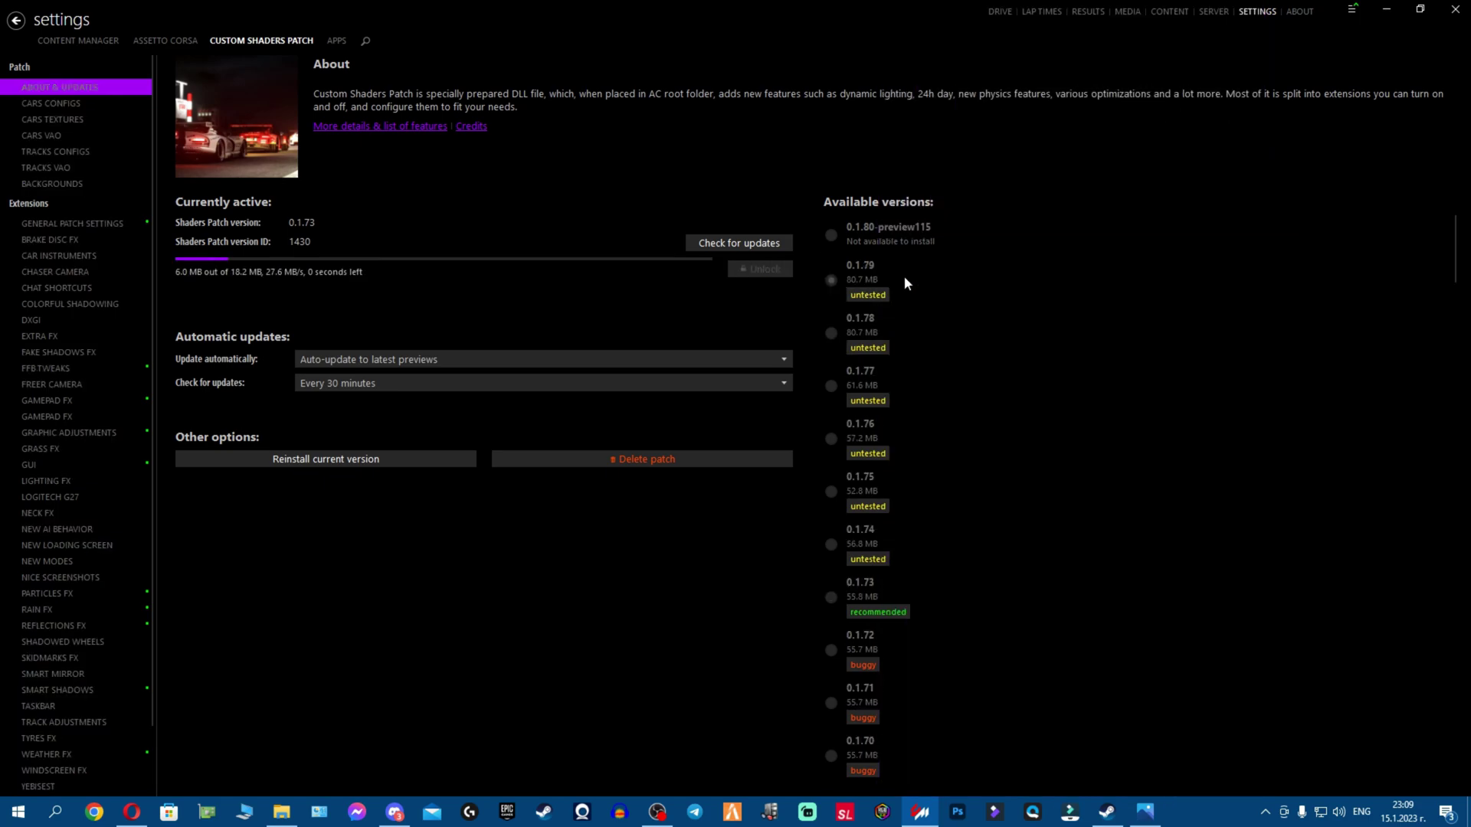
Compare the saved error screenshot with the patch update settings, and minimize both windows.
click(1144, 811)
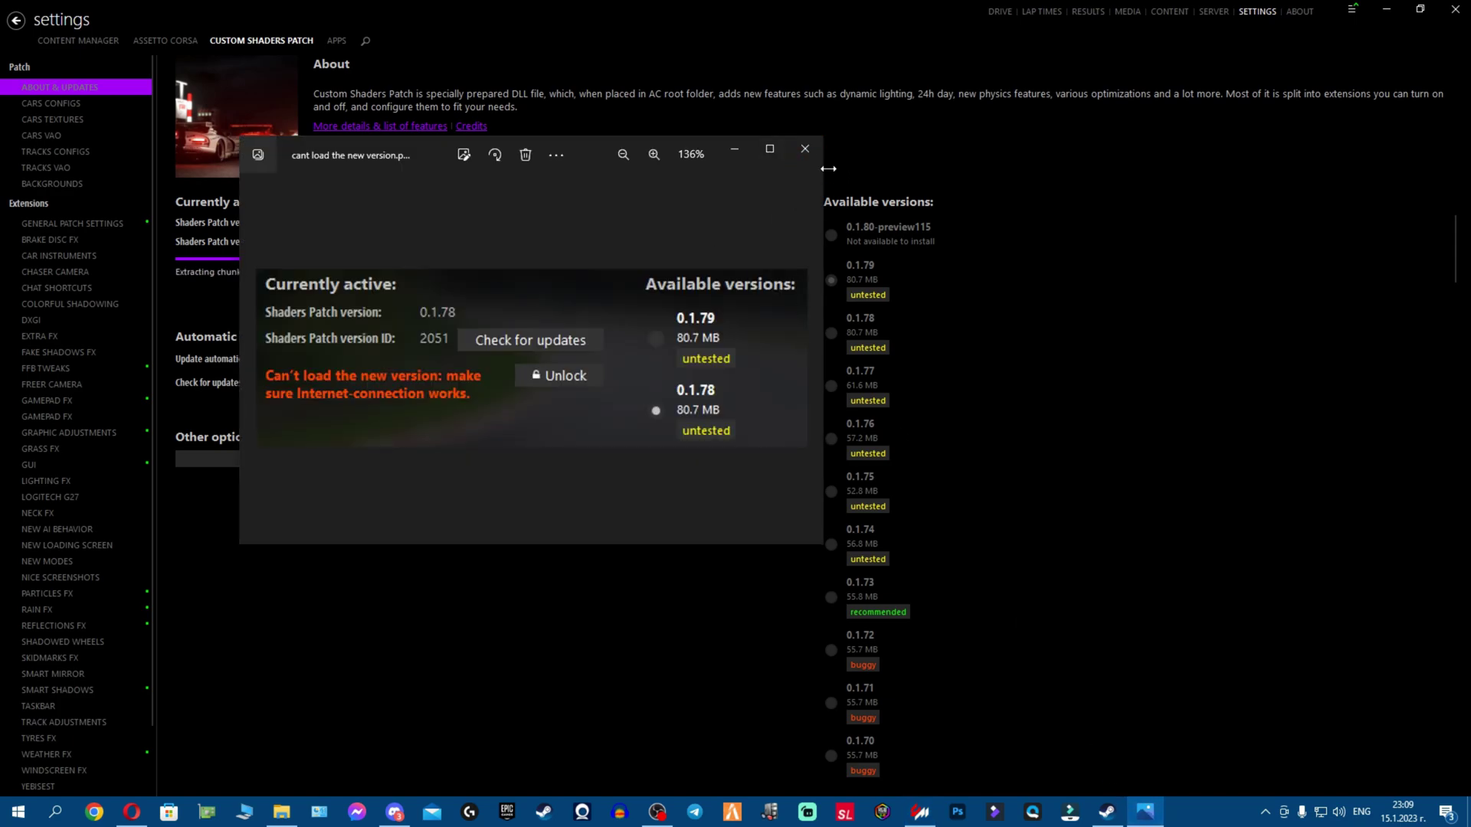
drag(828, 167, 635, 168)
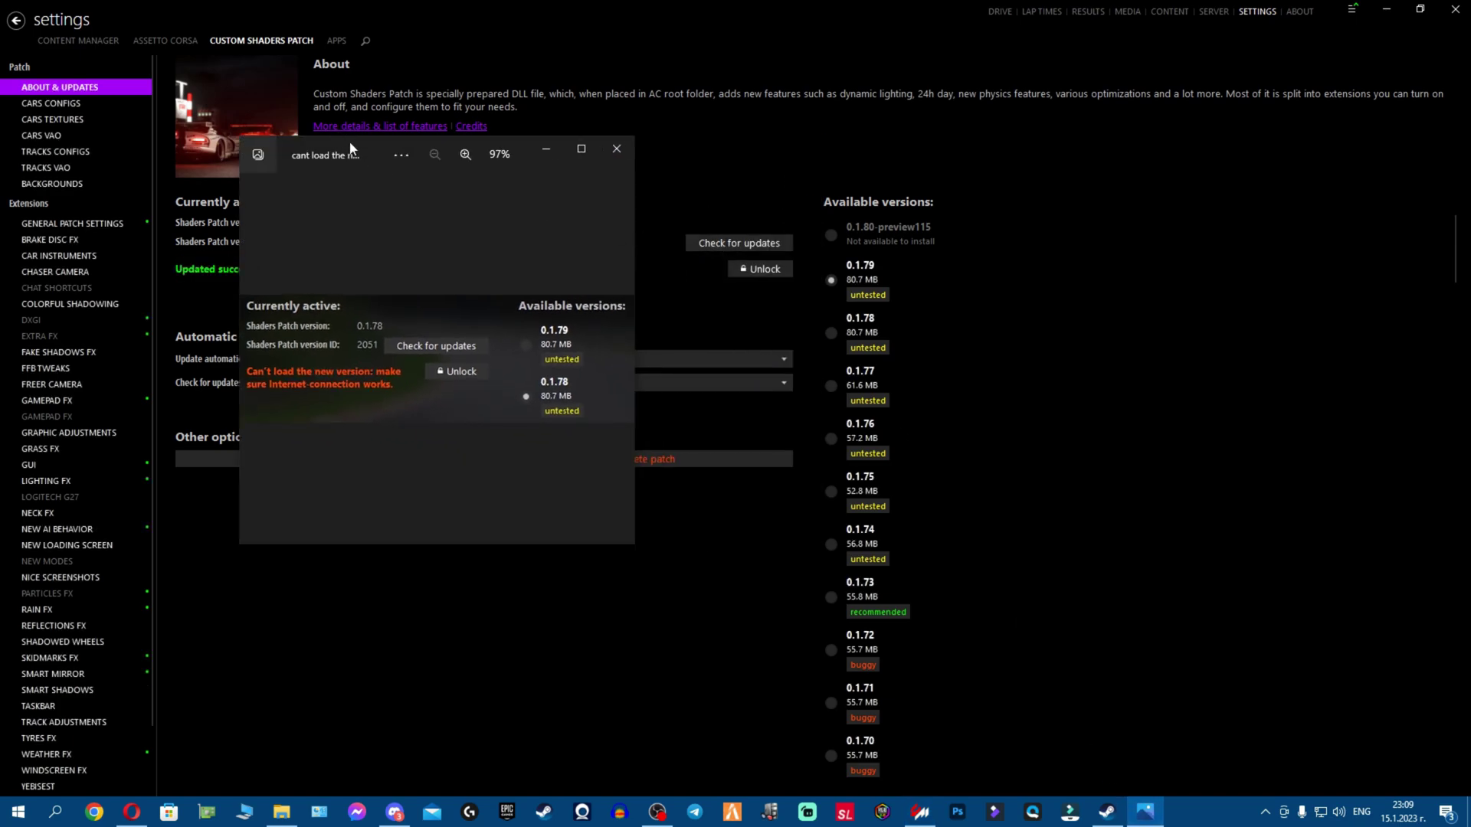
drag(350, 145, 287, 132)
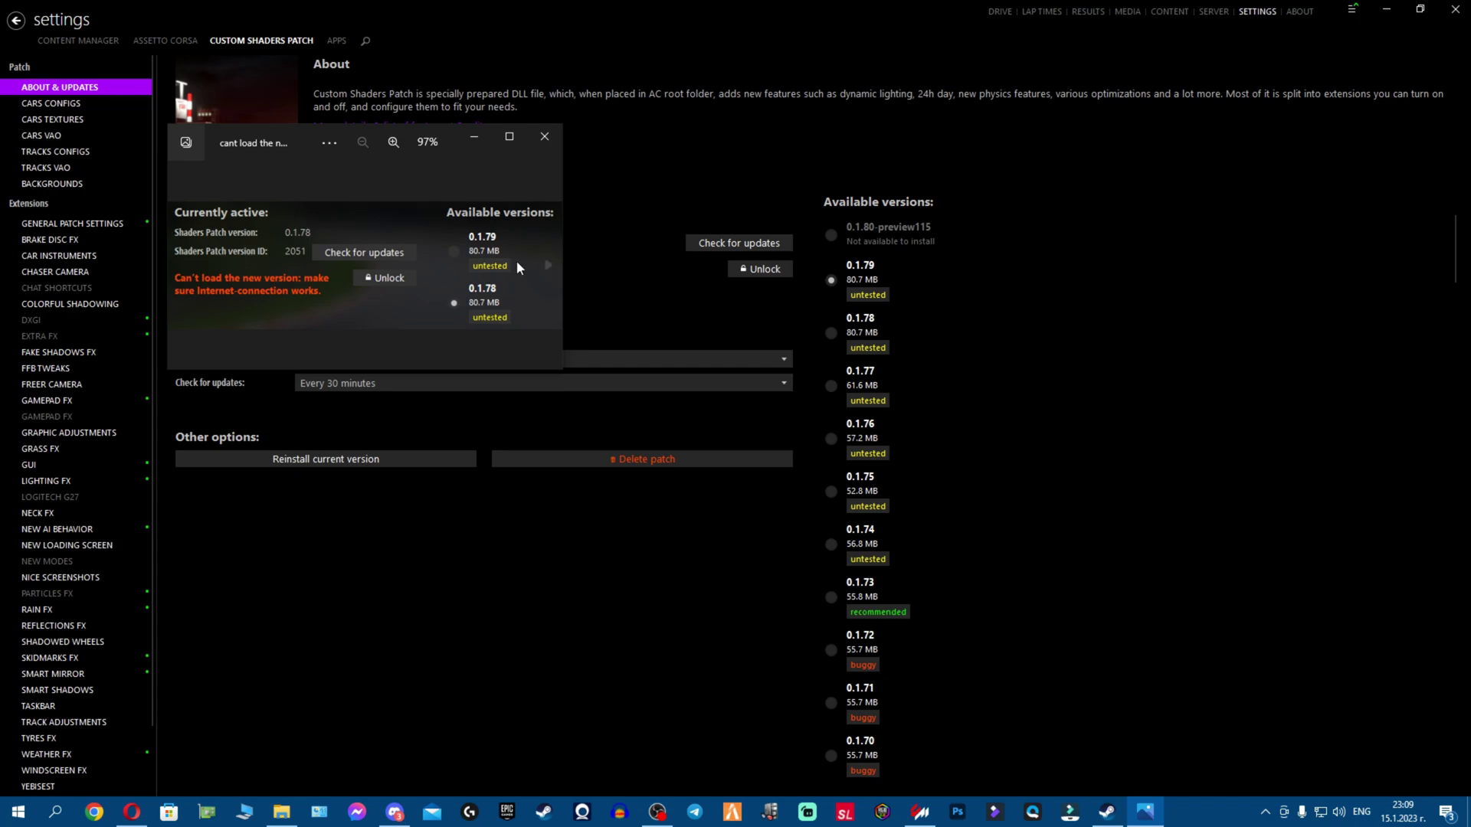
click(470, 142)
click(1386, 9)
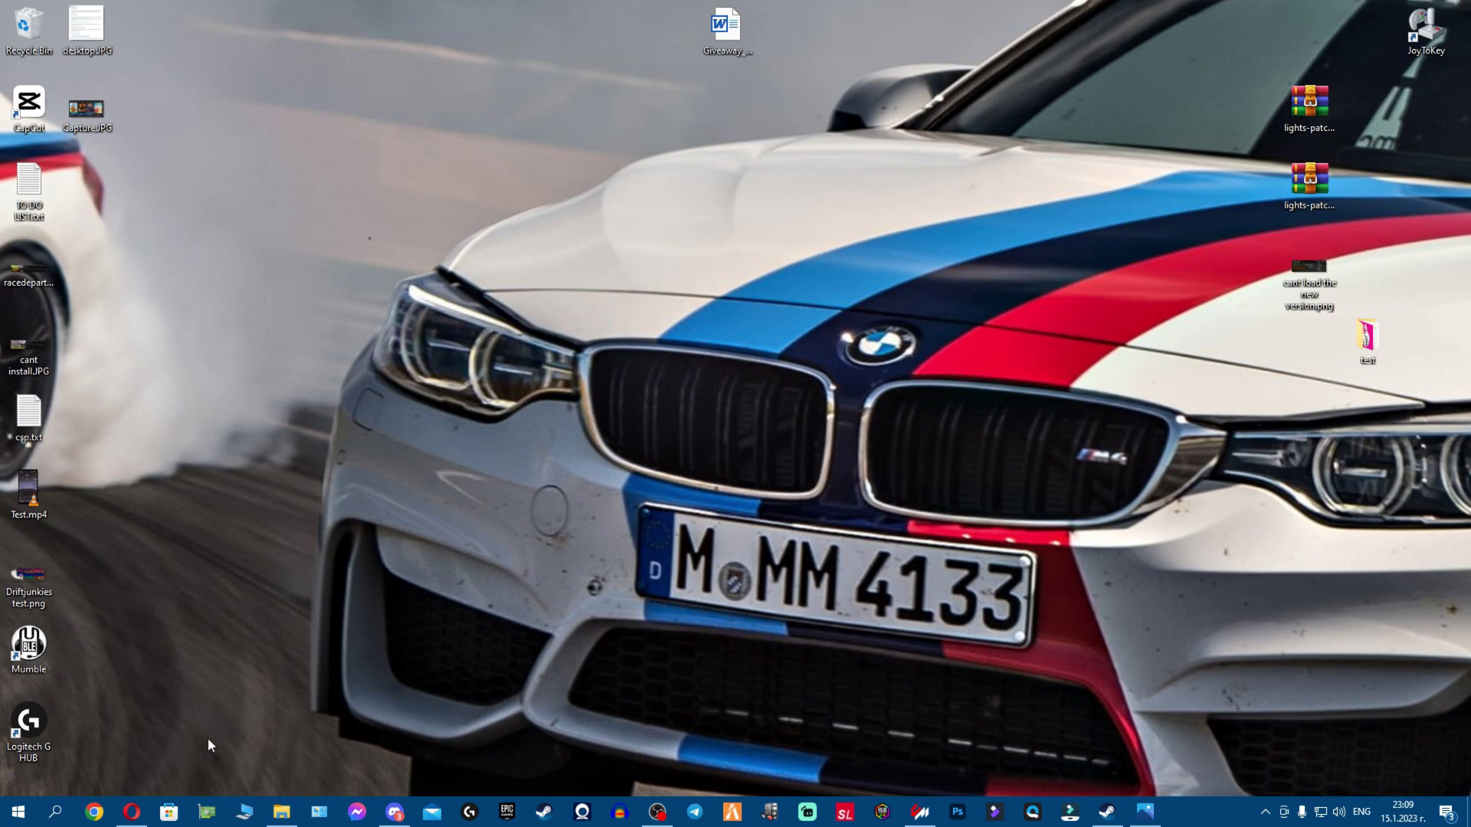
Switch to Opera and download the WinRAR 6.11 English 64 bit installer to Downloads as winrar-x64-611.exe.
click(131, 810)
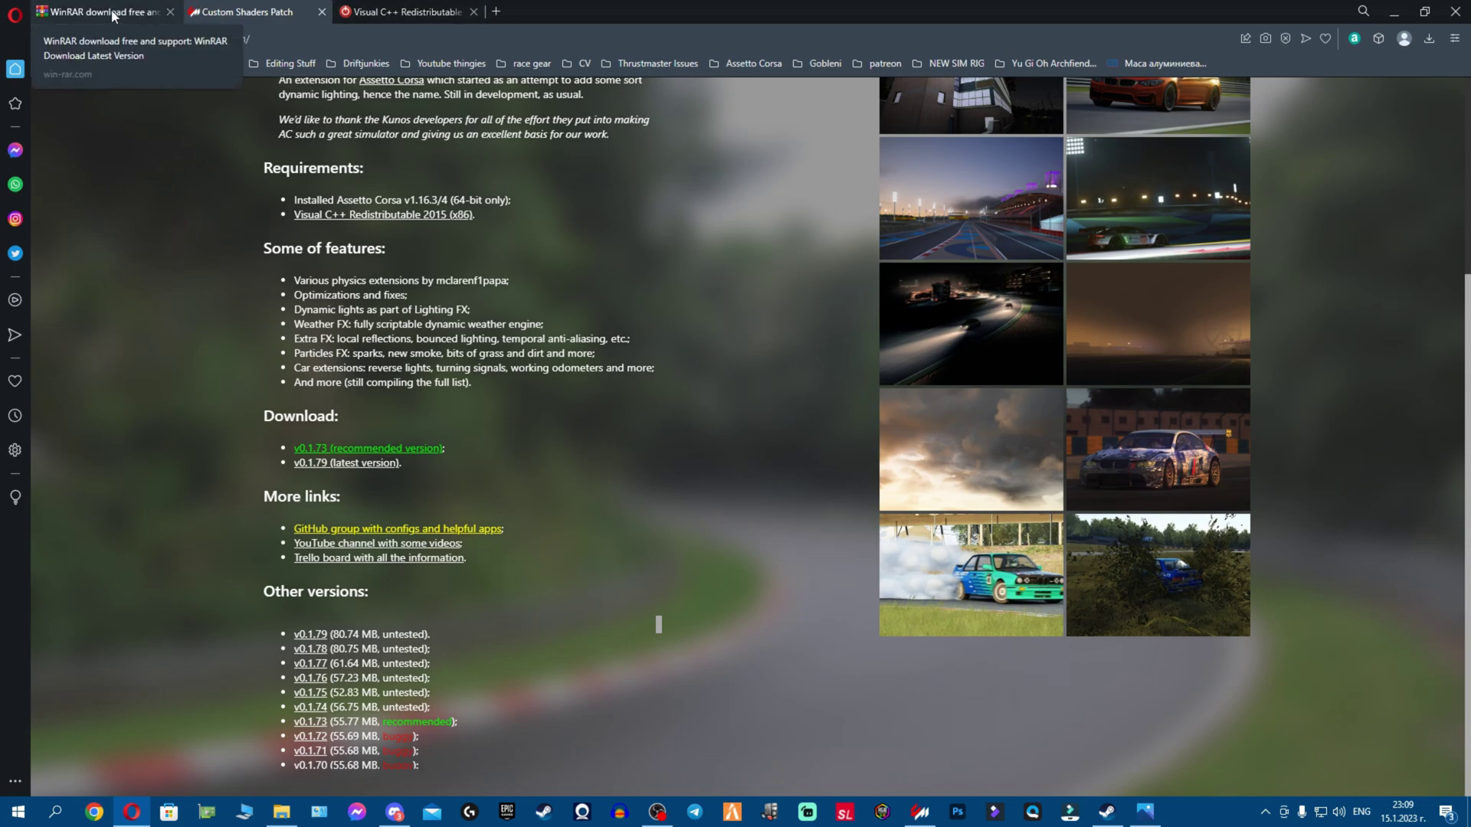
click(1394, 11)
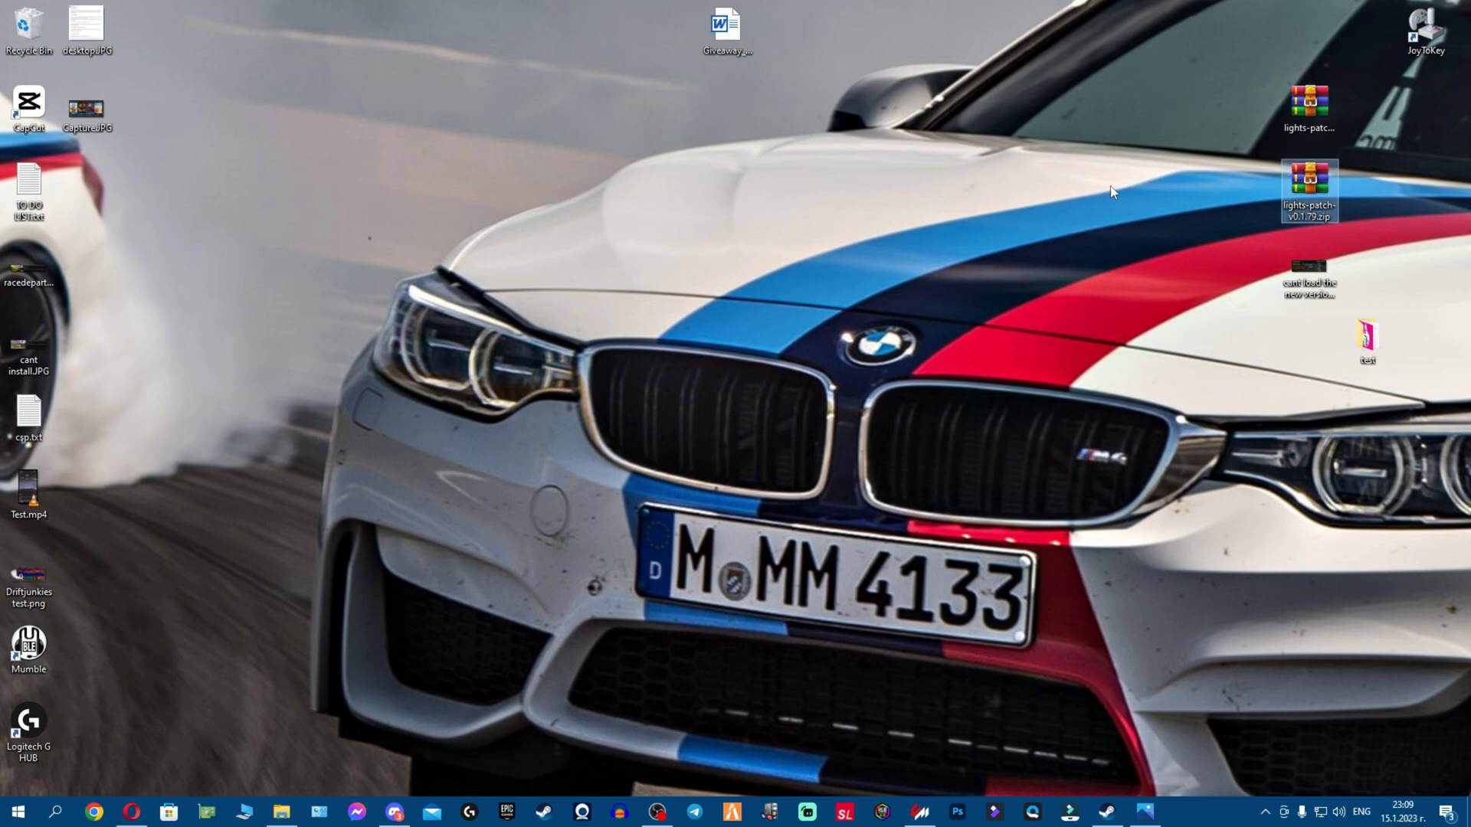
click(135, 810)
click(146, 13)
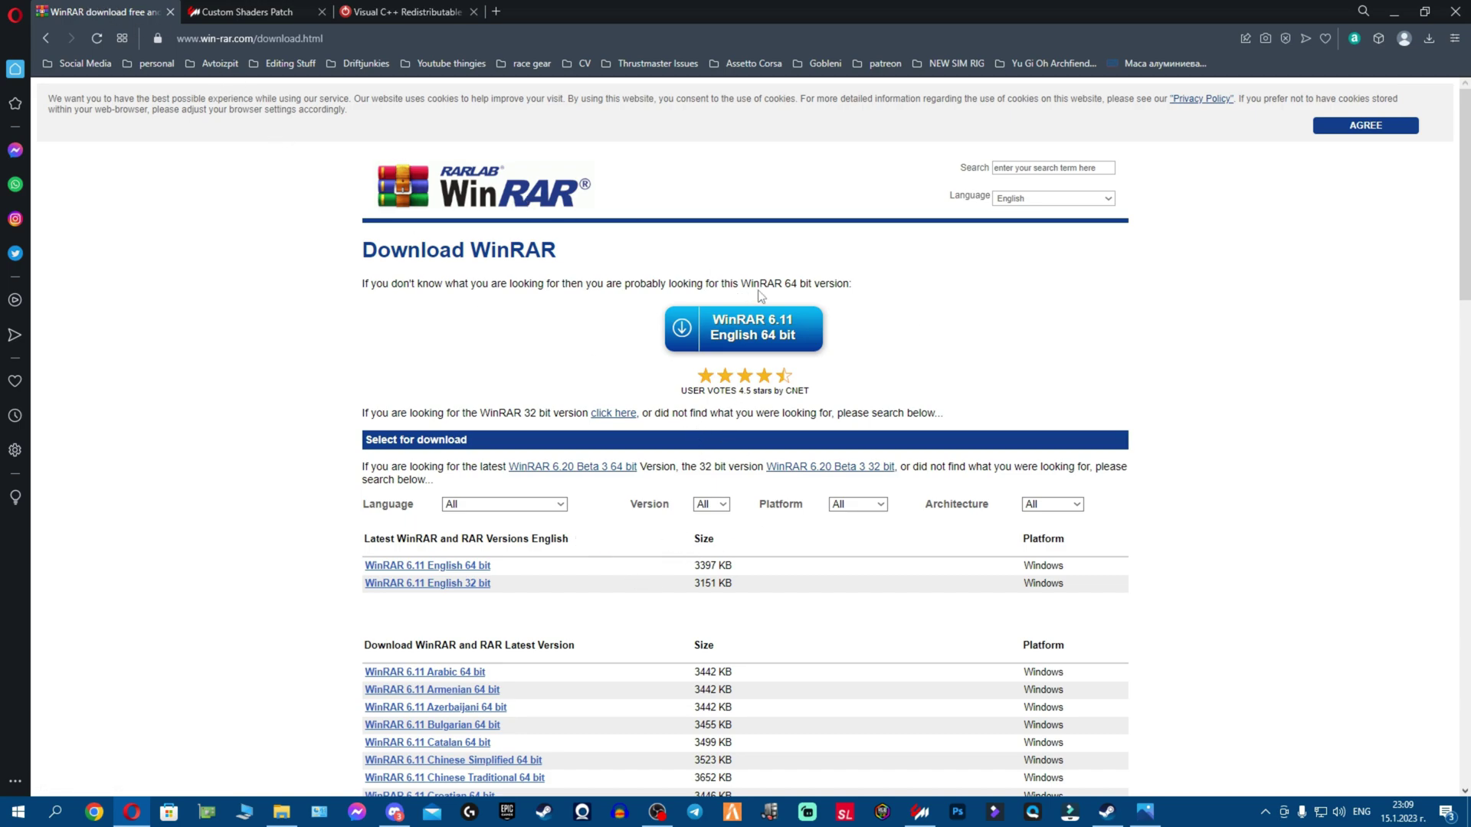
click(751, 335)
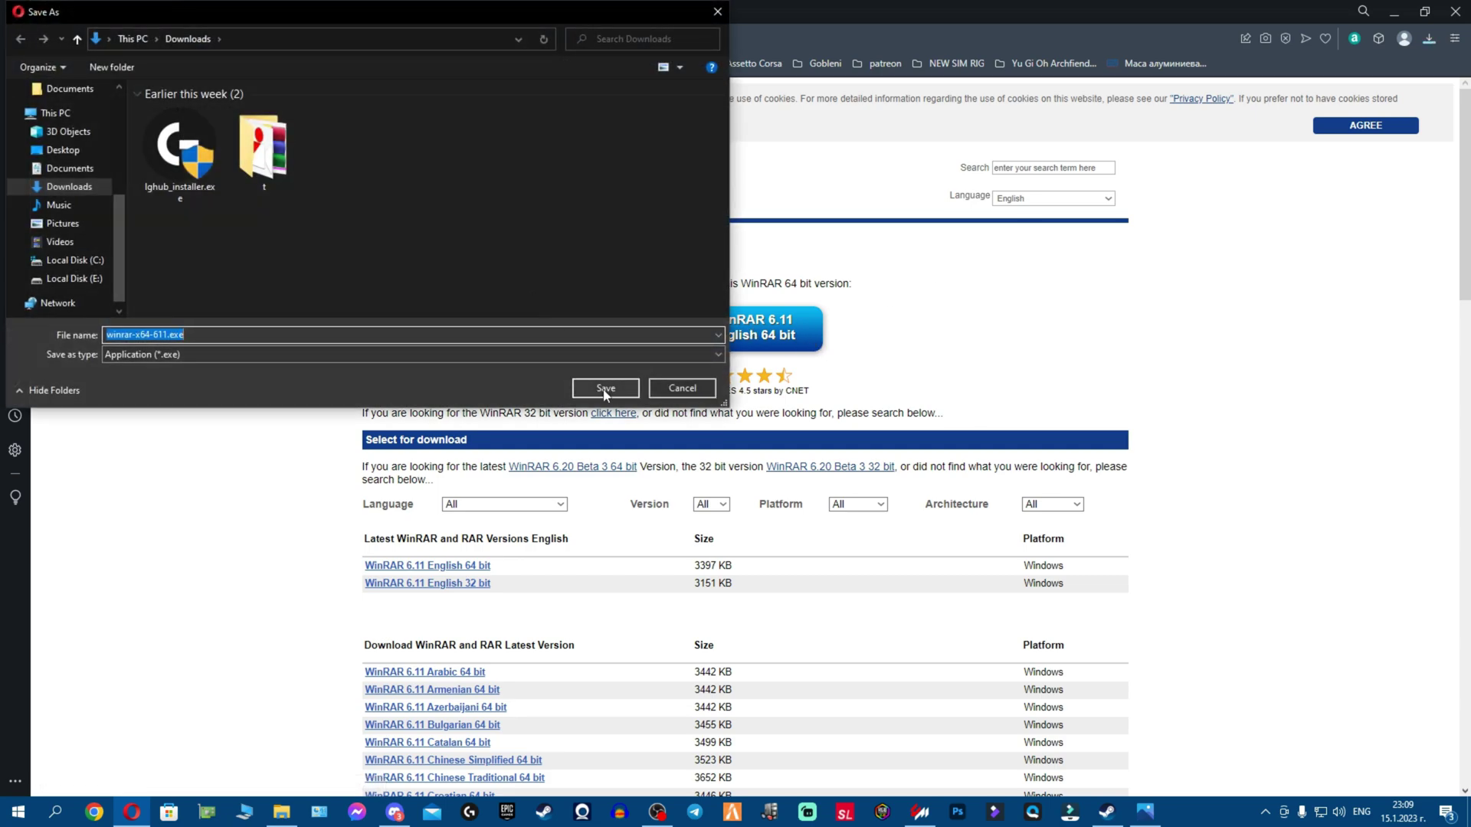
click(605, 389)
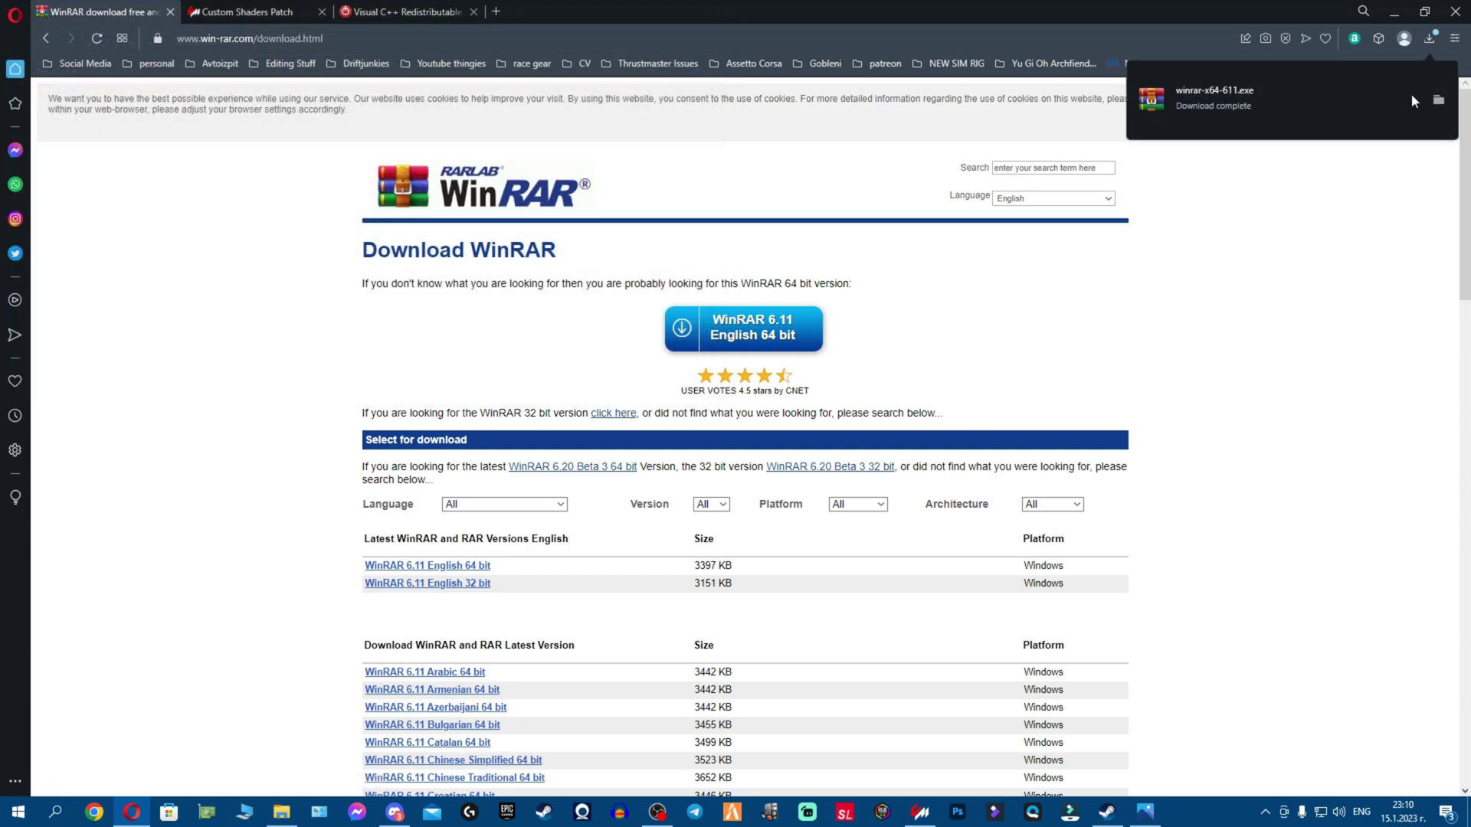
Run the downloaded WinRAR installer and install it in C:\Program Files\WinRAR with the default setup options.
click(1438, 99)
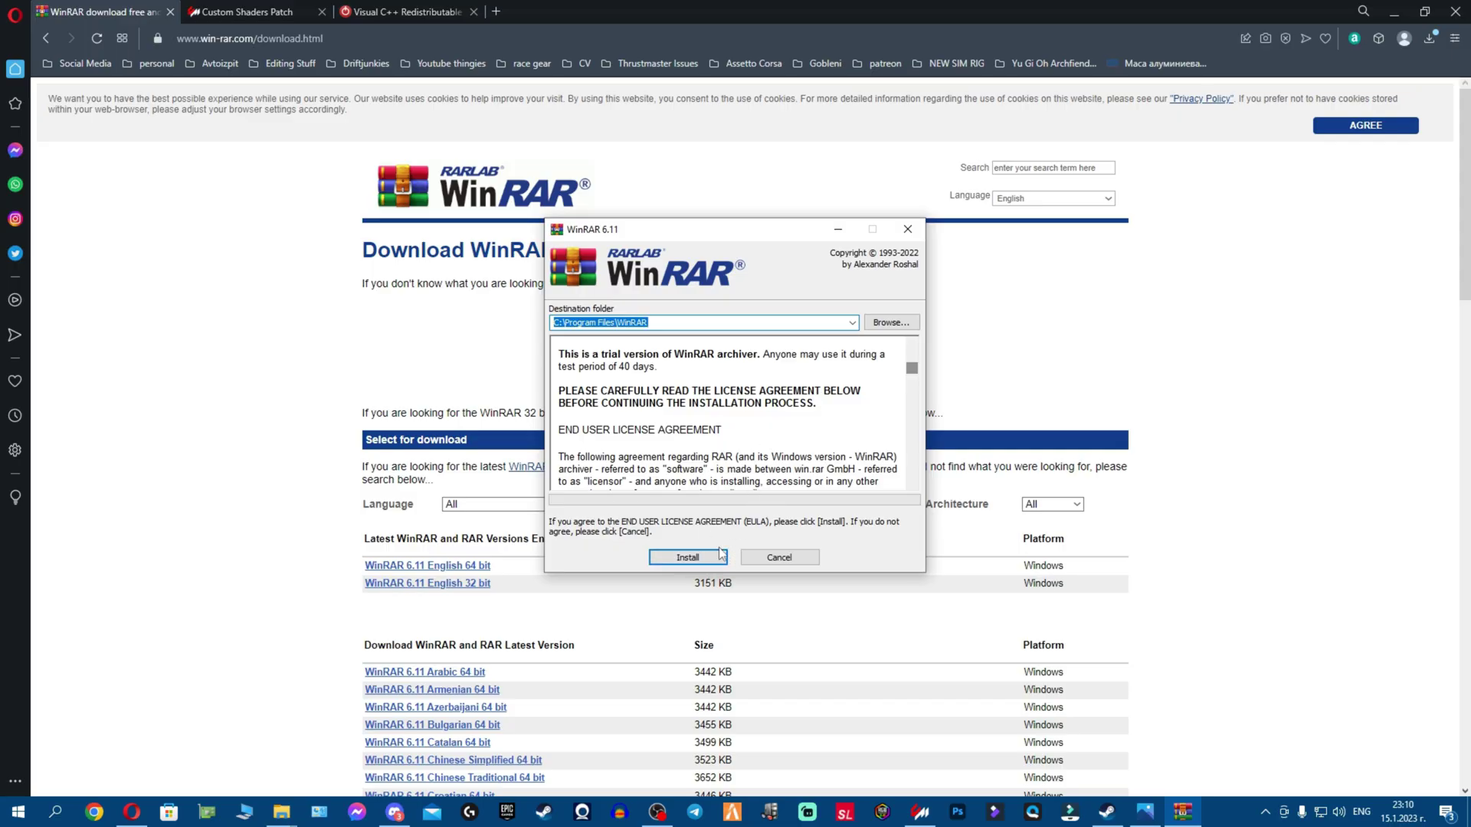
drag(763, 238, 720, 212)
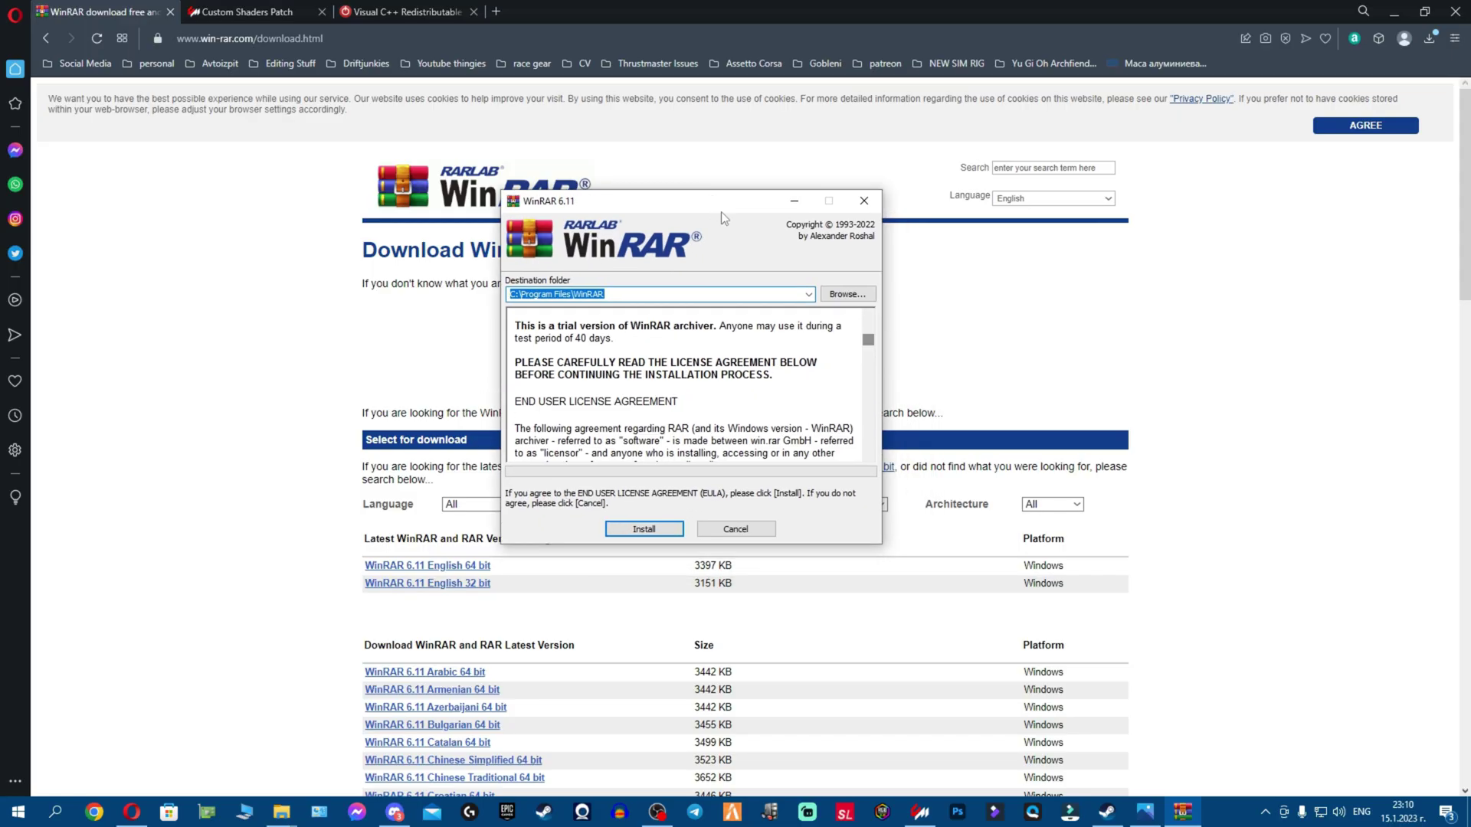
click(649, 531)
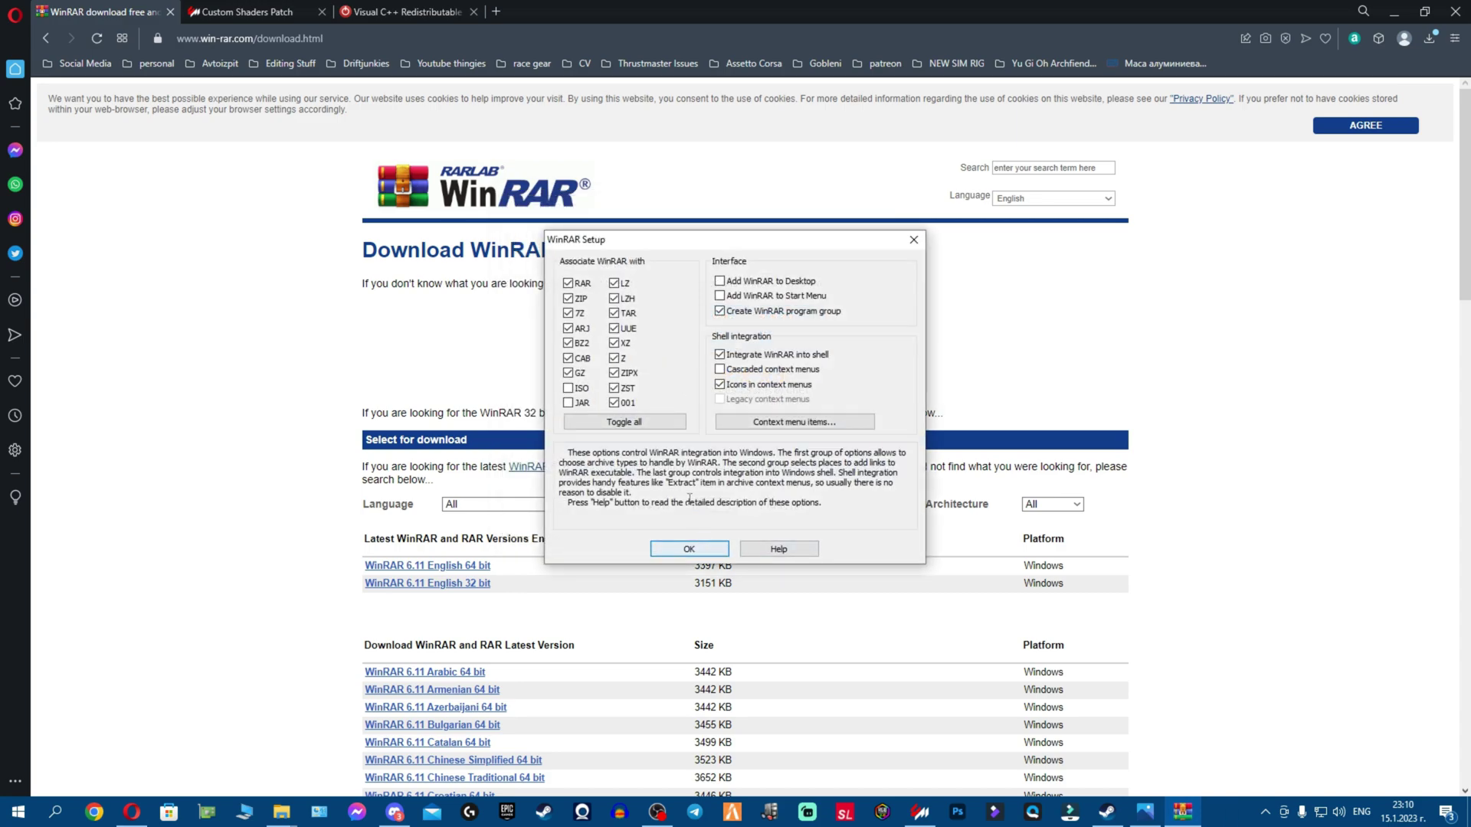
click(710, 552)
click(718, 549)
click(1112, 92)
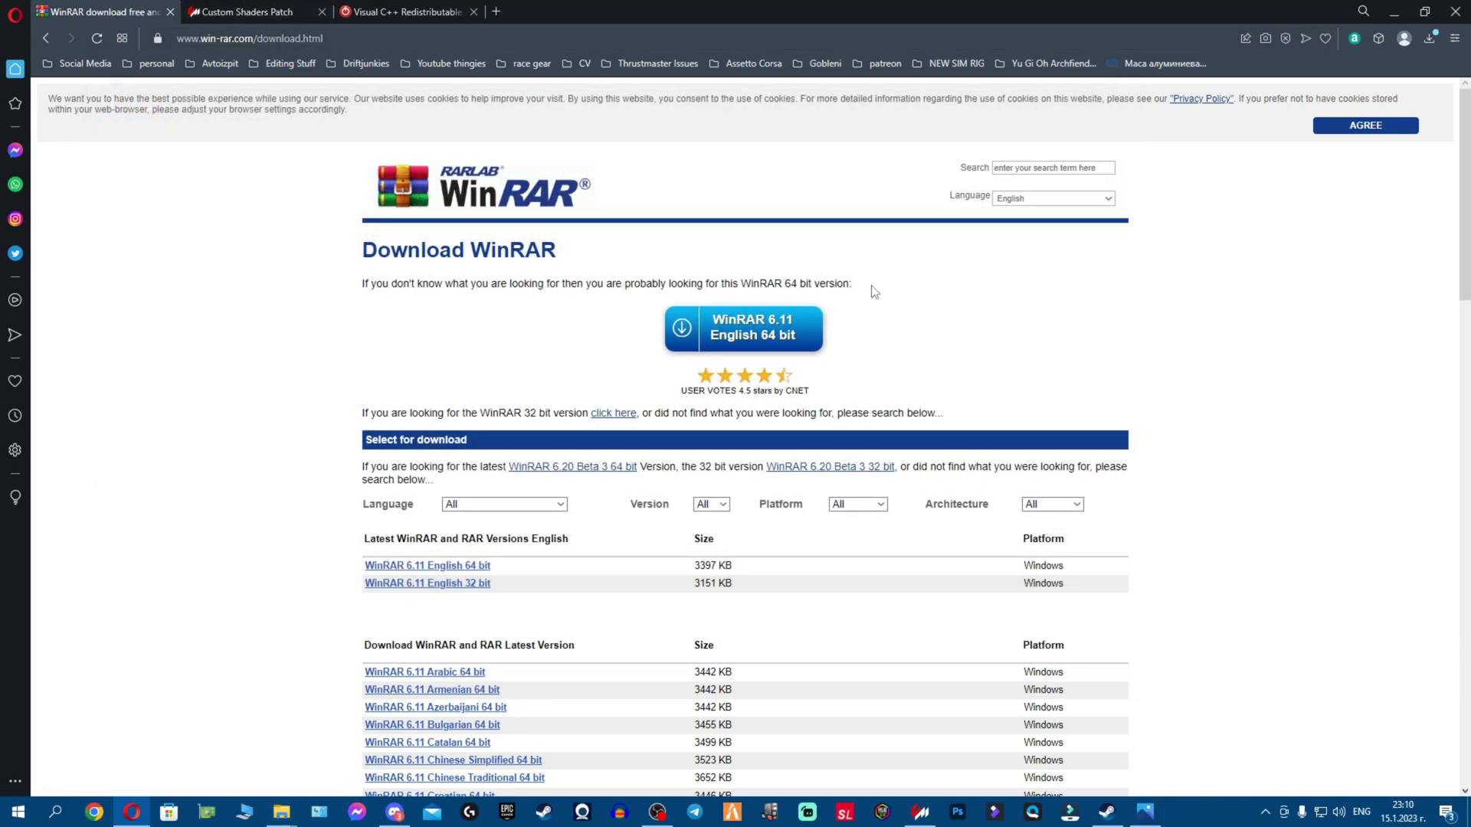
Close the WinRAR page and examine the requirements and available versions on the Custom Shaders Patch page.
click(170, 12)
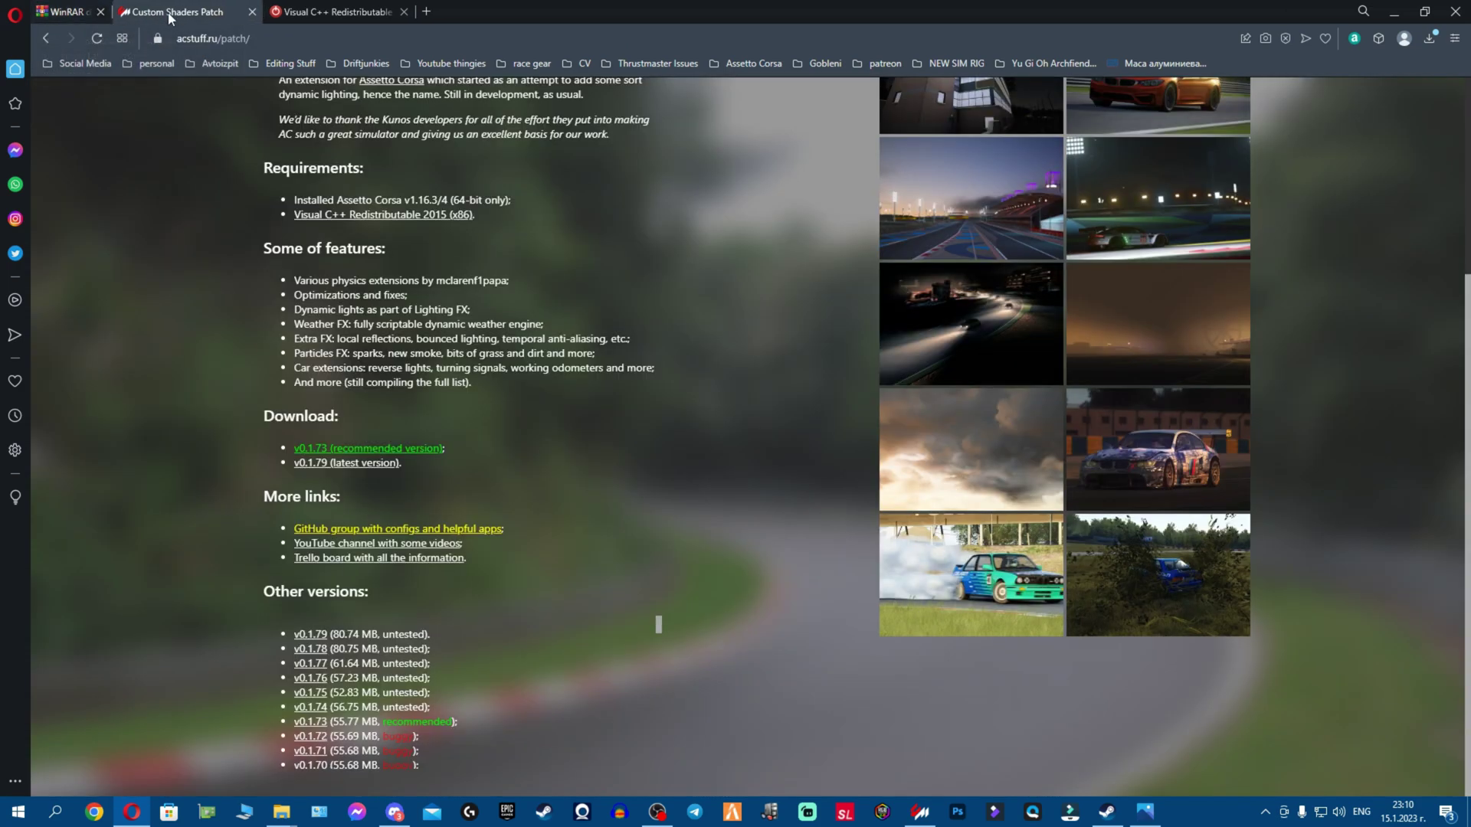
scroll(590, 337, up, 1)
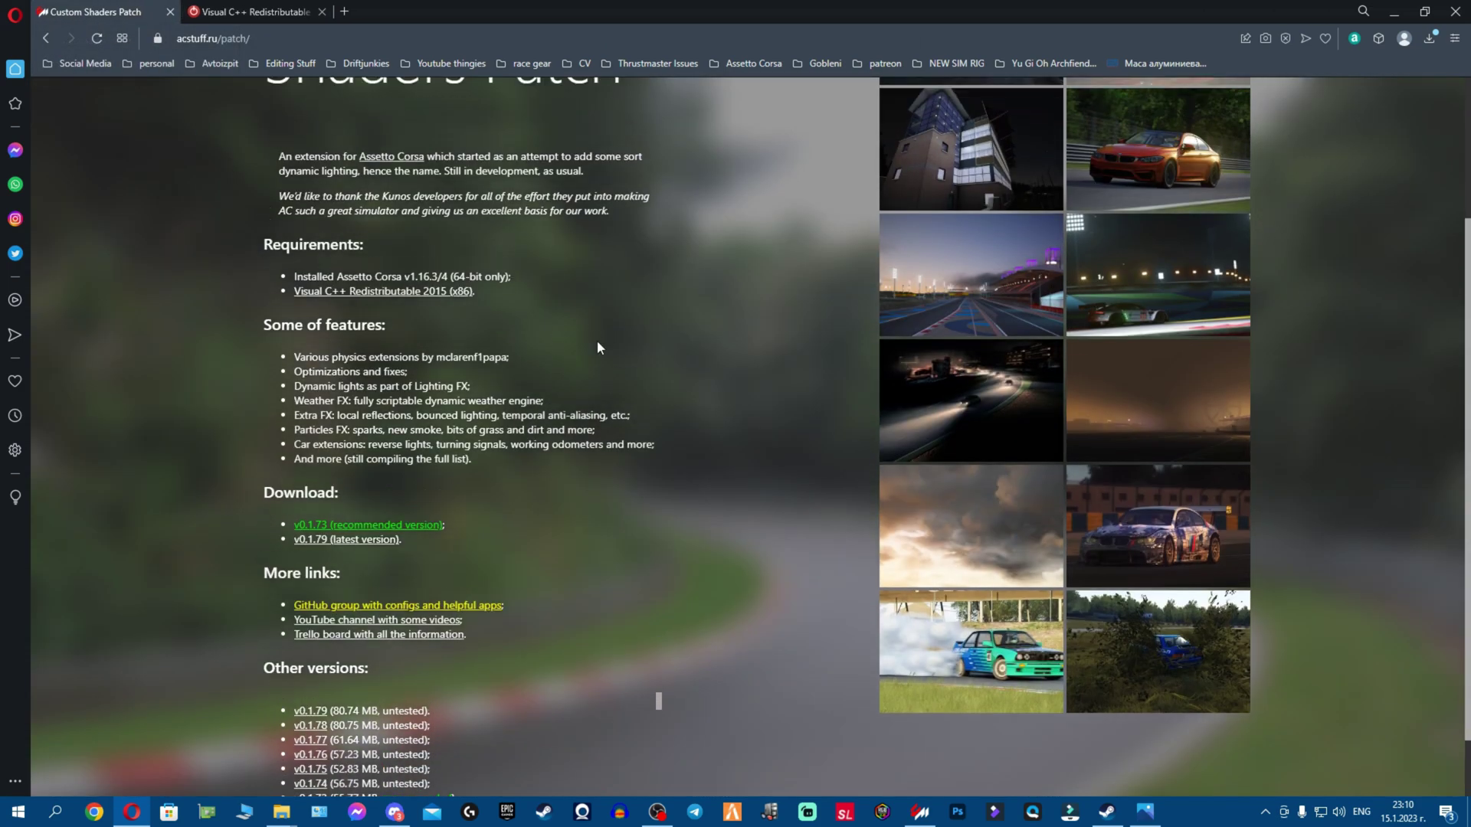
scroll(658, 342, down, 1)
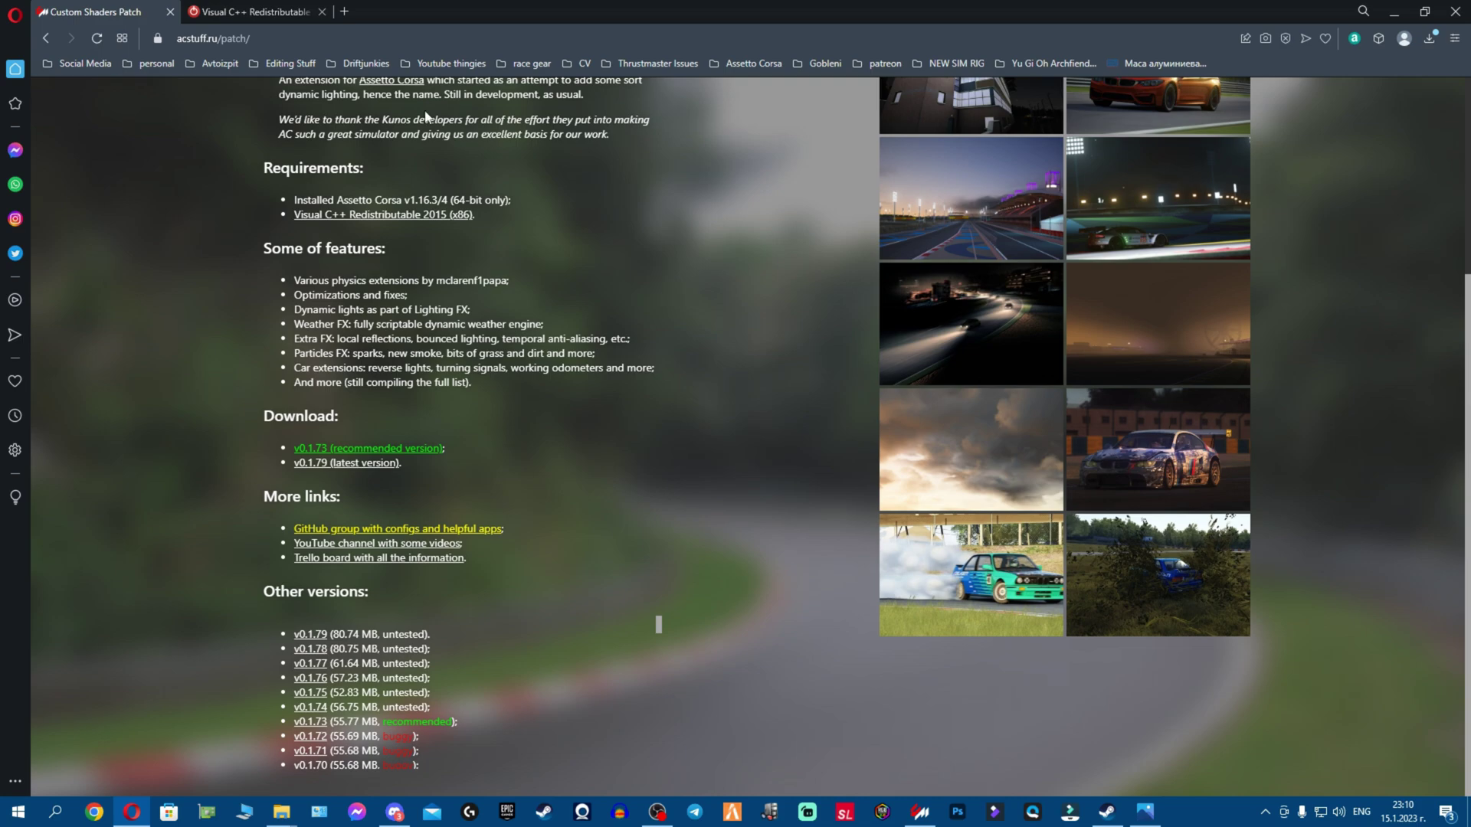
scroll(506, 205, up, 2)
scroll(536, 314, down, 1)
scroll(597, 321, up, 1)
scroll(636, 380, up, 1)
scroll(628, 386, down, 1)
scroll(627, 364, down, 1)
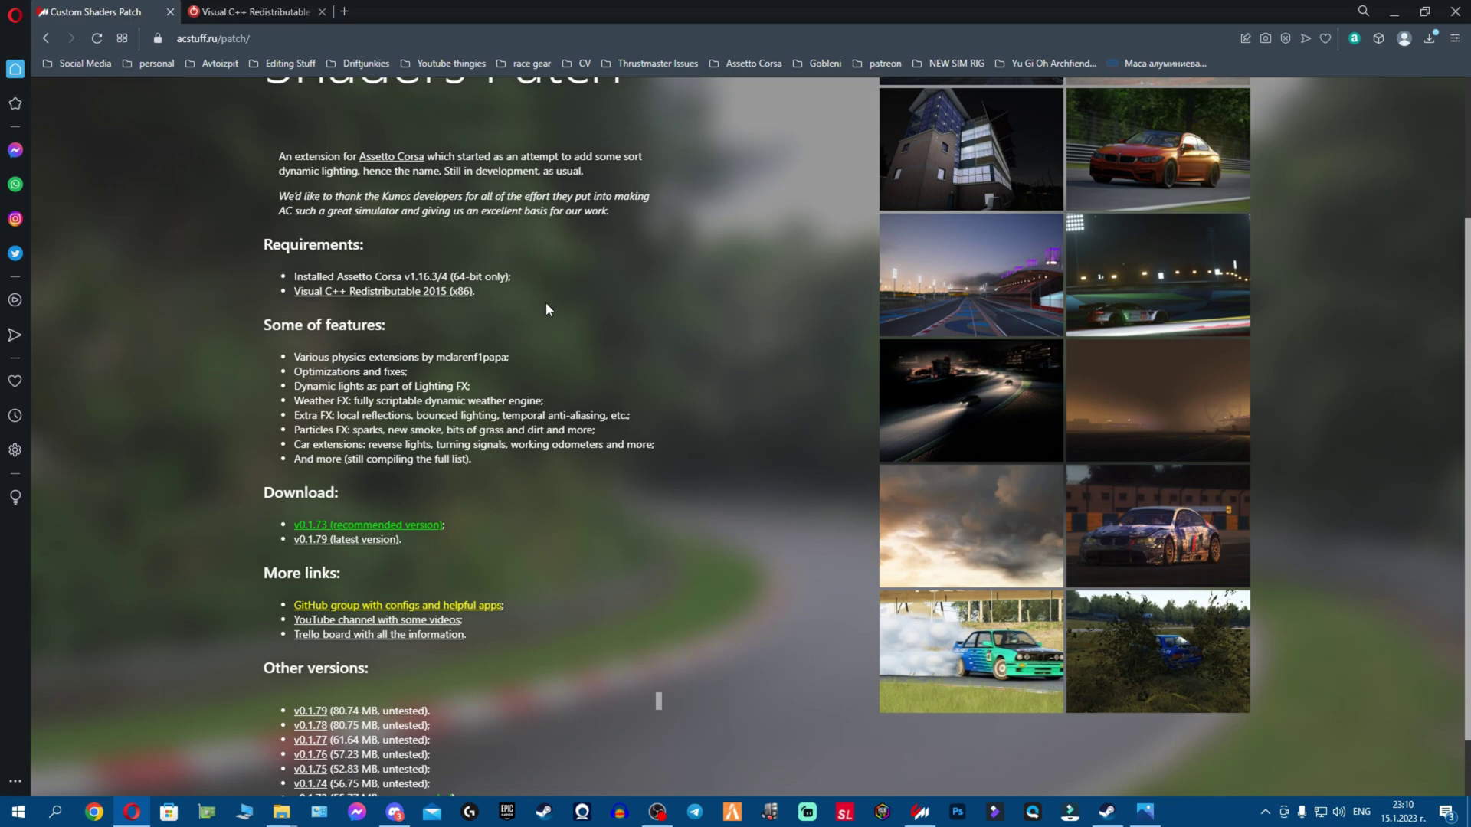
drag(501, 288, 284, 292)
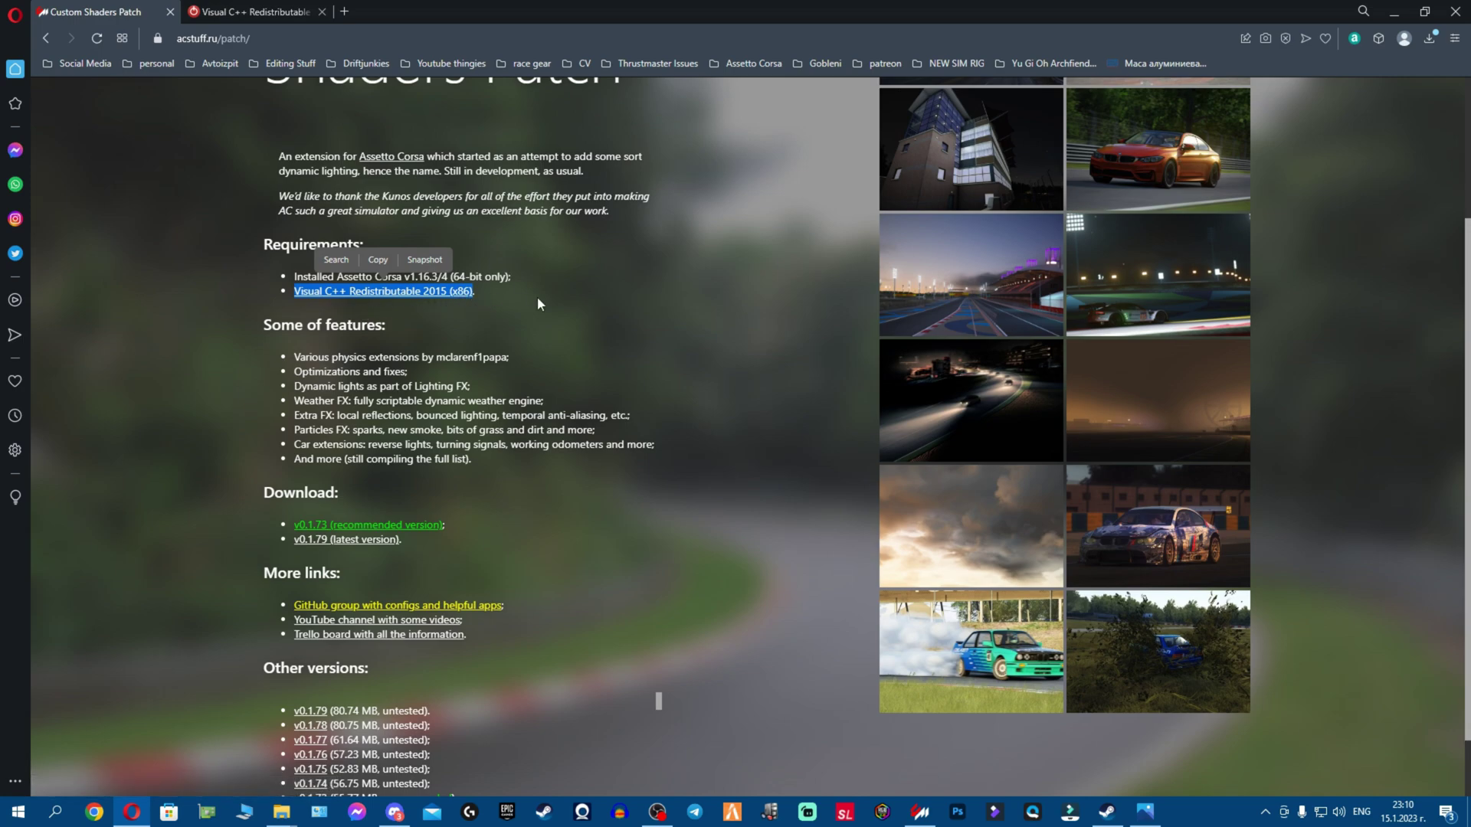
click(566, 299)
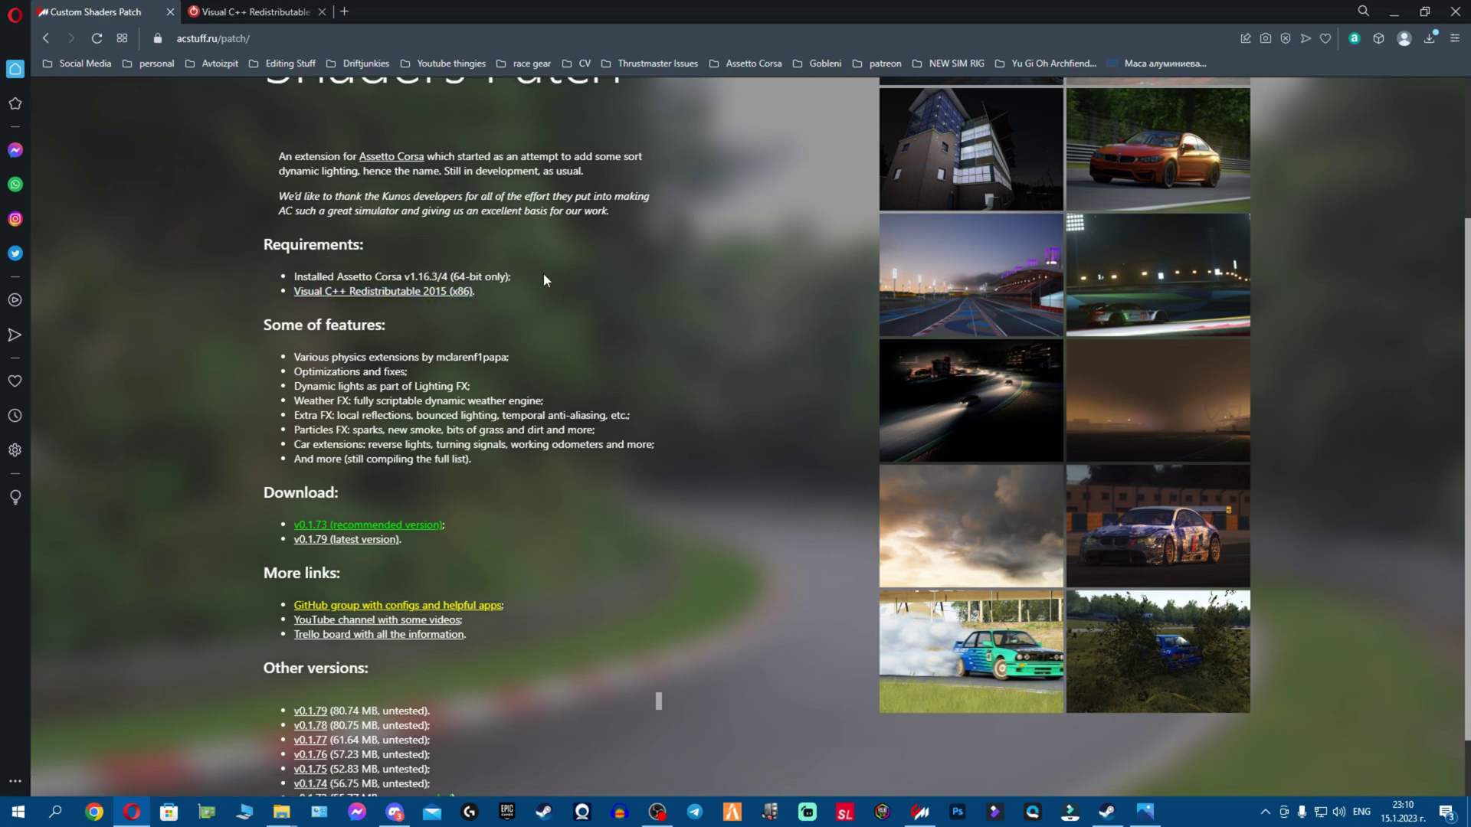
drag(543, 280, 573, 343)
scroll(573, 344, down, 1)
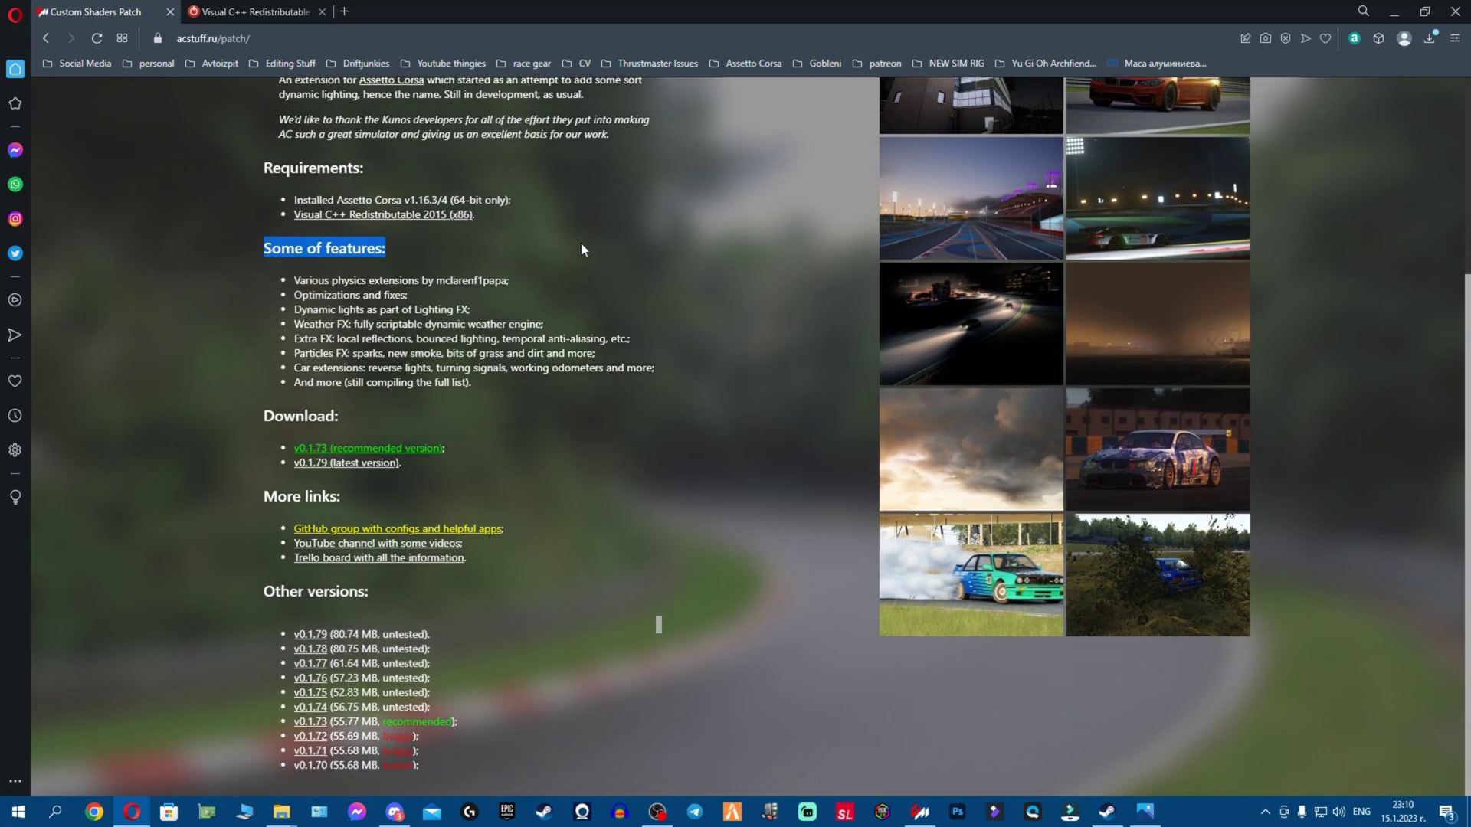
click(567, 241)
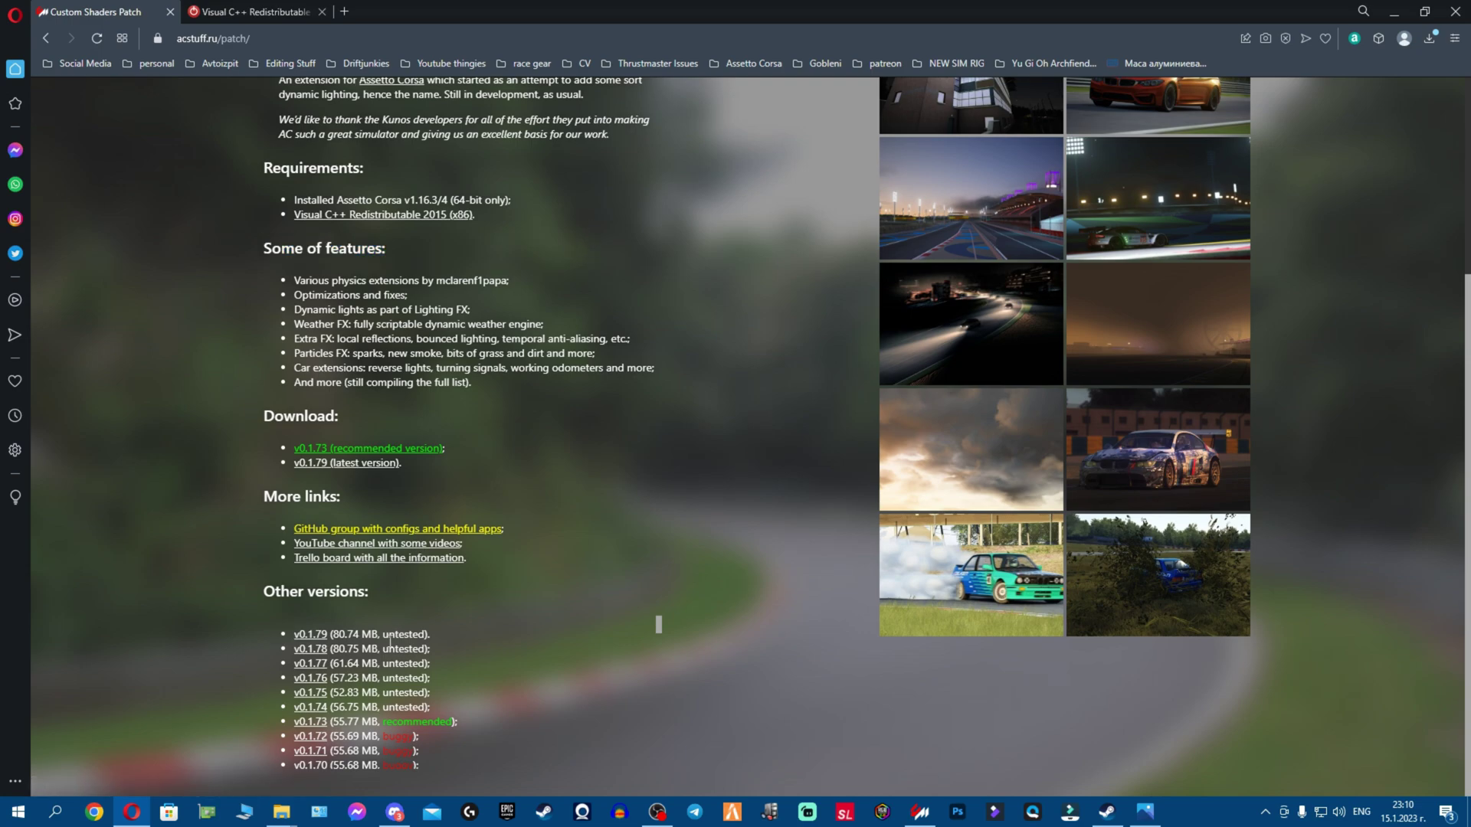
Download Visual C++ Redistributable Runtimes All-in-One Nov 2022 from the TechPowerUp DE server and show the zip in its folder.
click(264, 12)
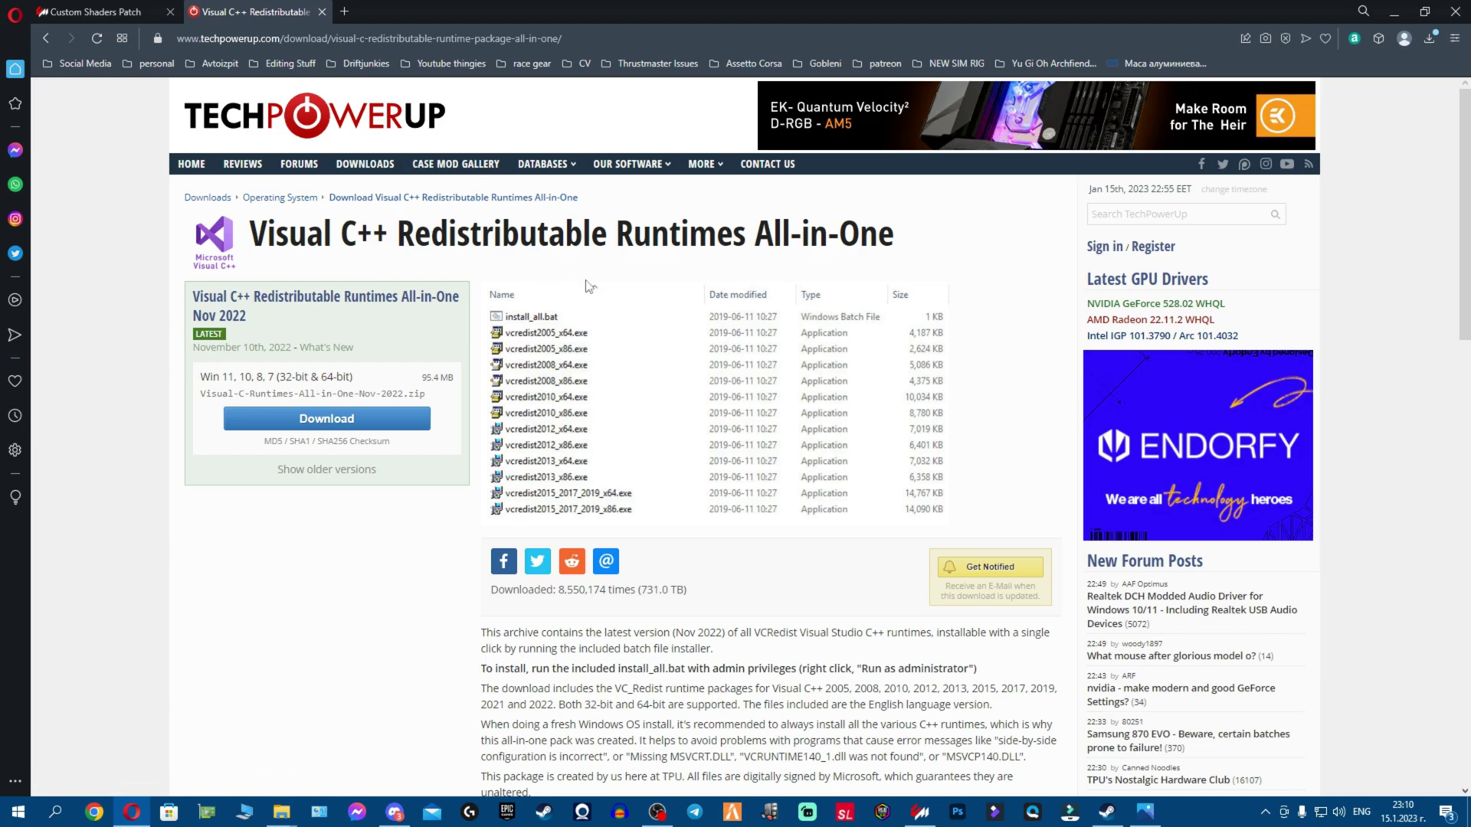
scroll(586, 285, down, 1)
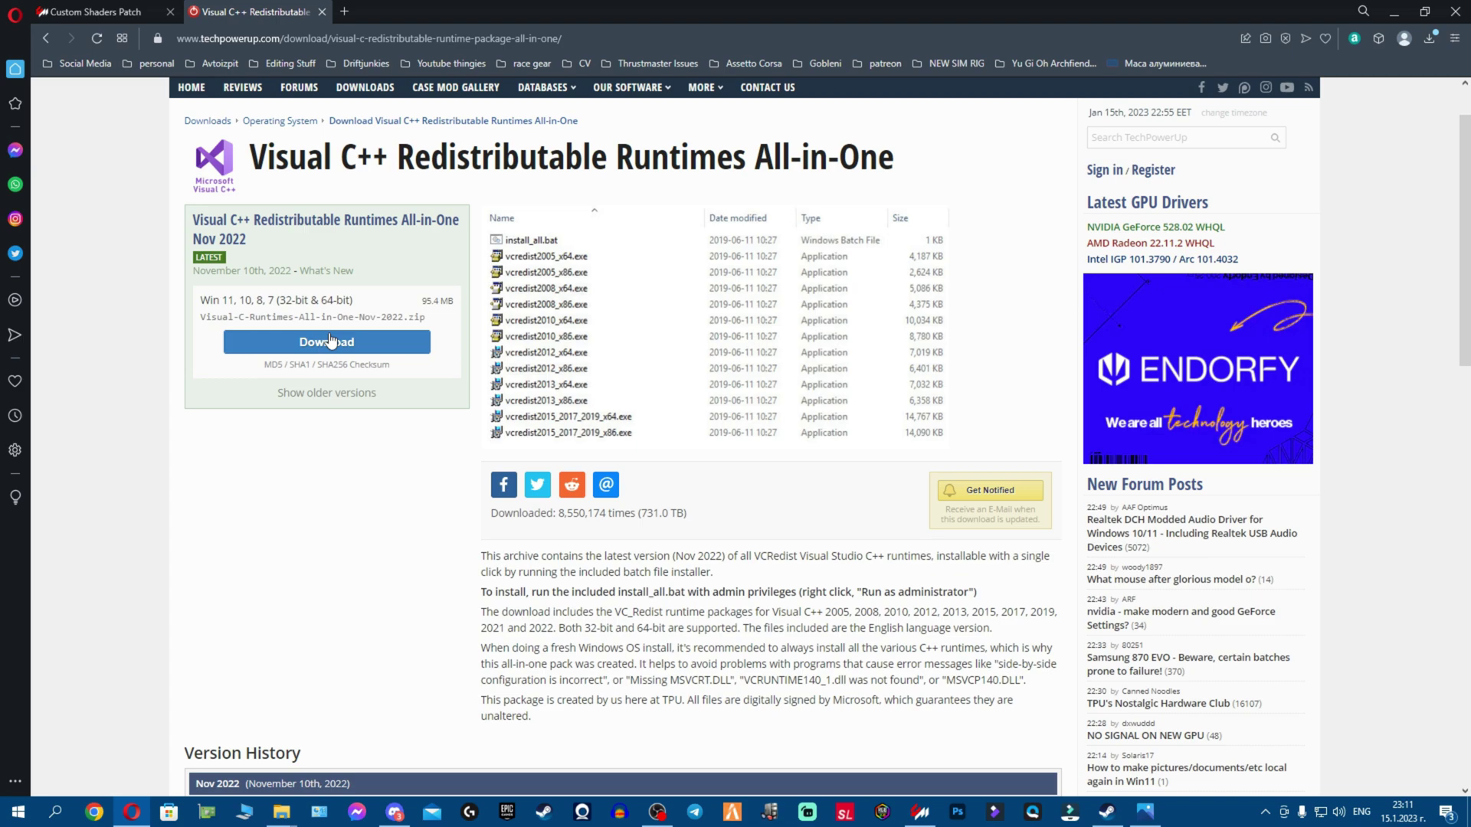
click(329, 341)
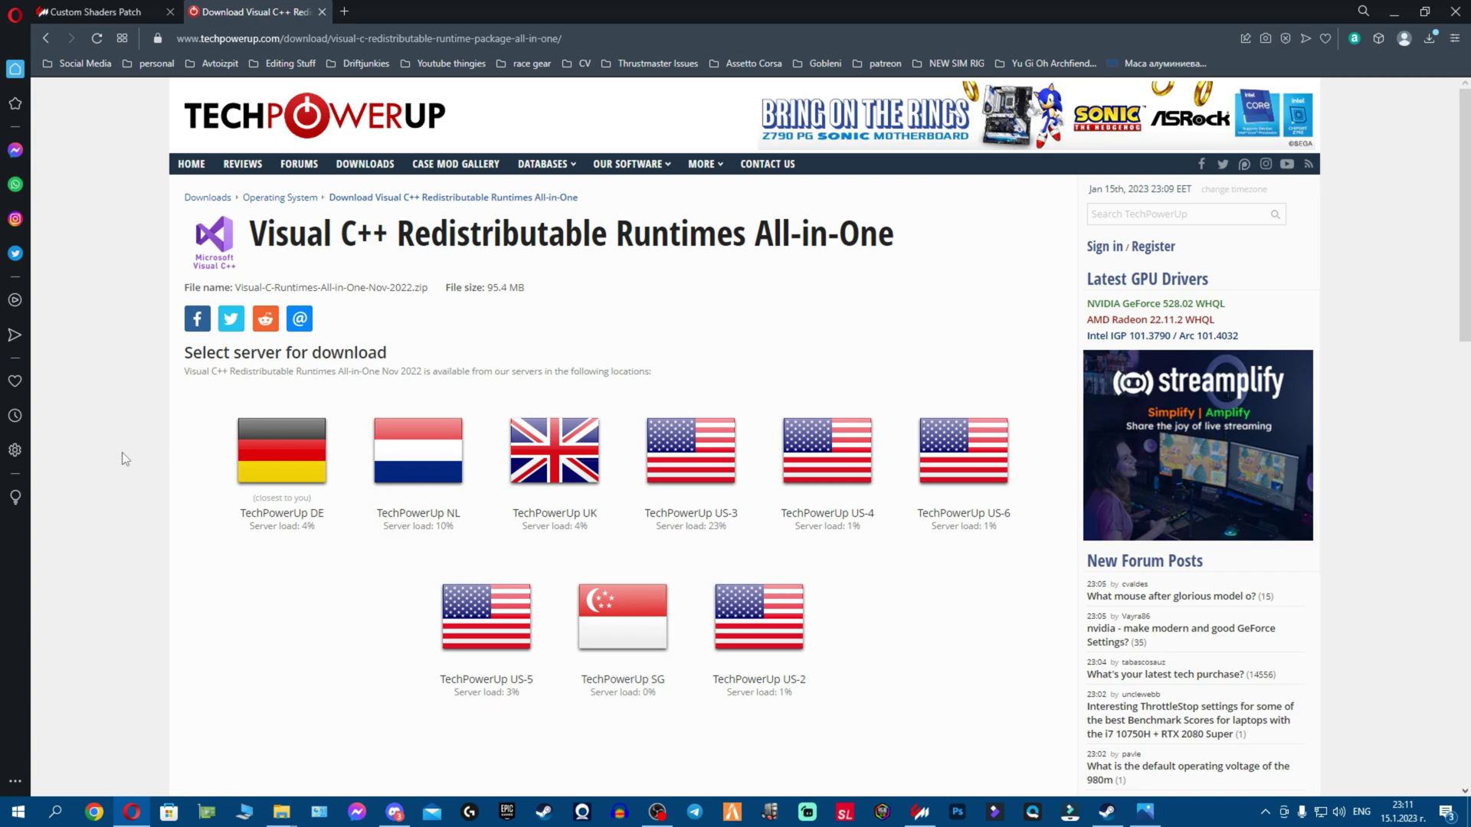
click(274, 476)
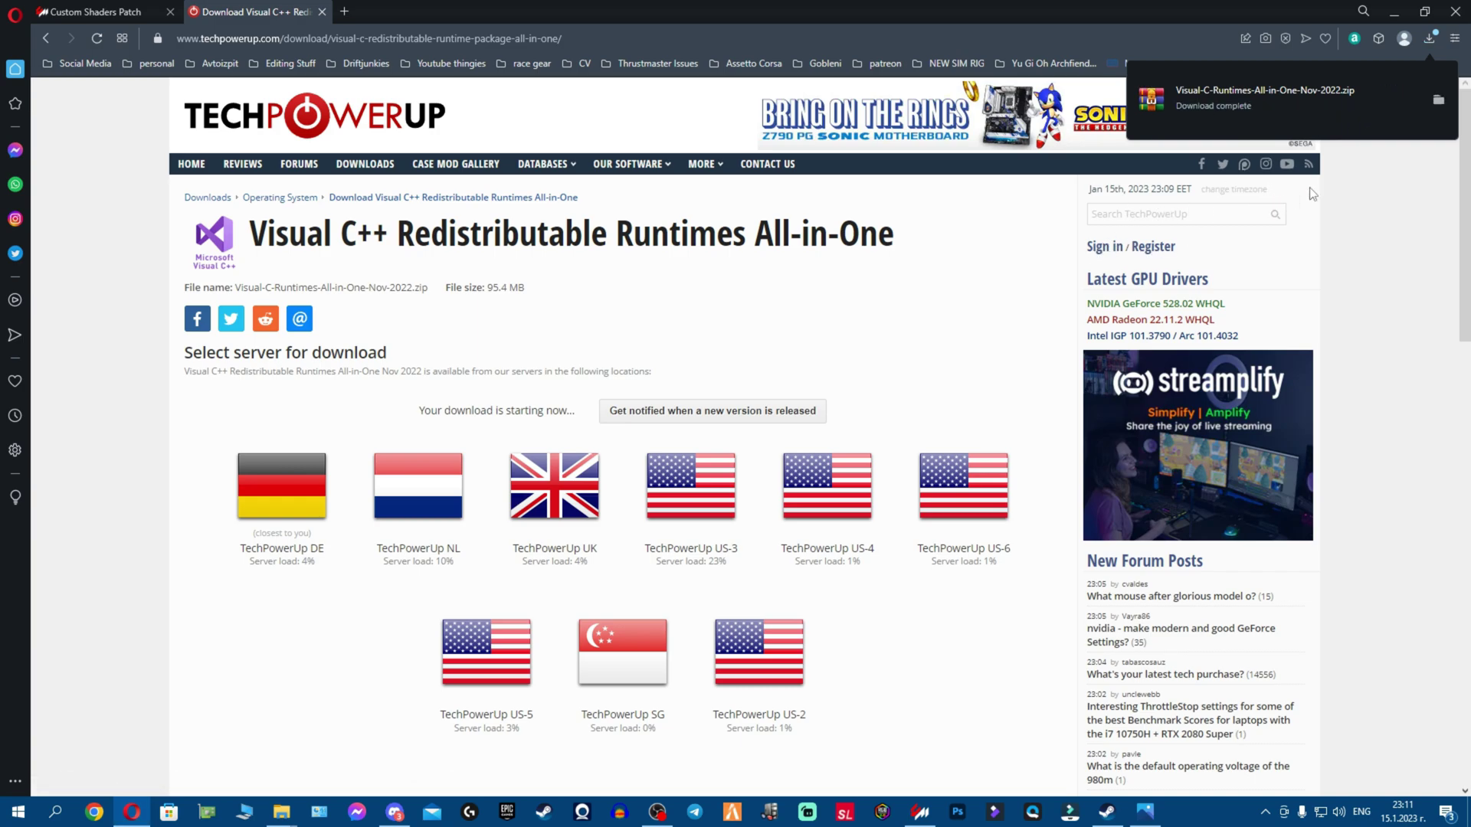
click(1438, 100)
click(1396, 12)
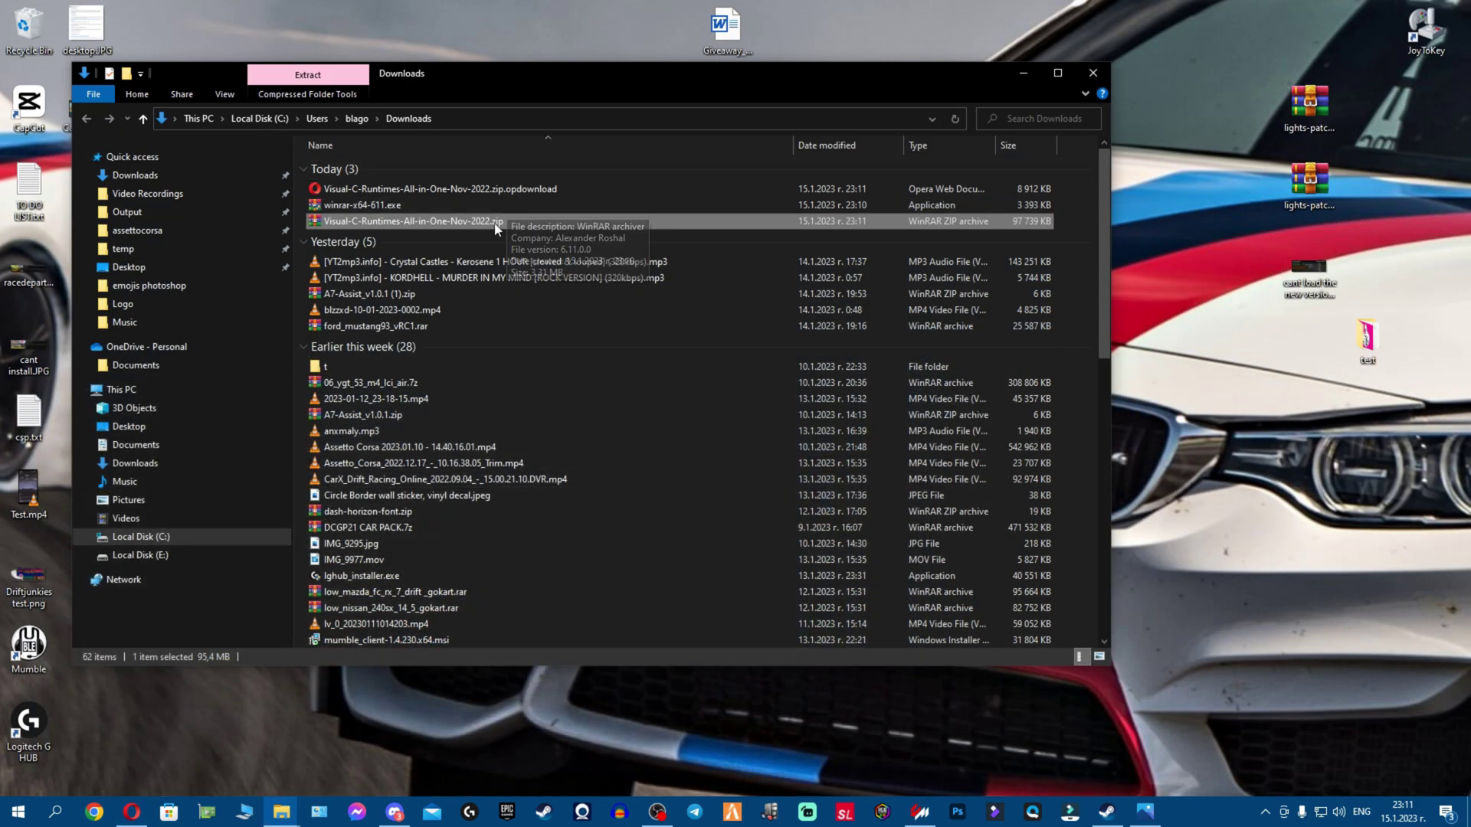
Move Visual-C-Runtimes-All-in-One-Nov-2022.zip from Downloads to the desktop and place it in a new folder created there.
click(1128, 113)
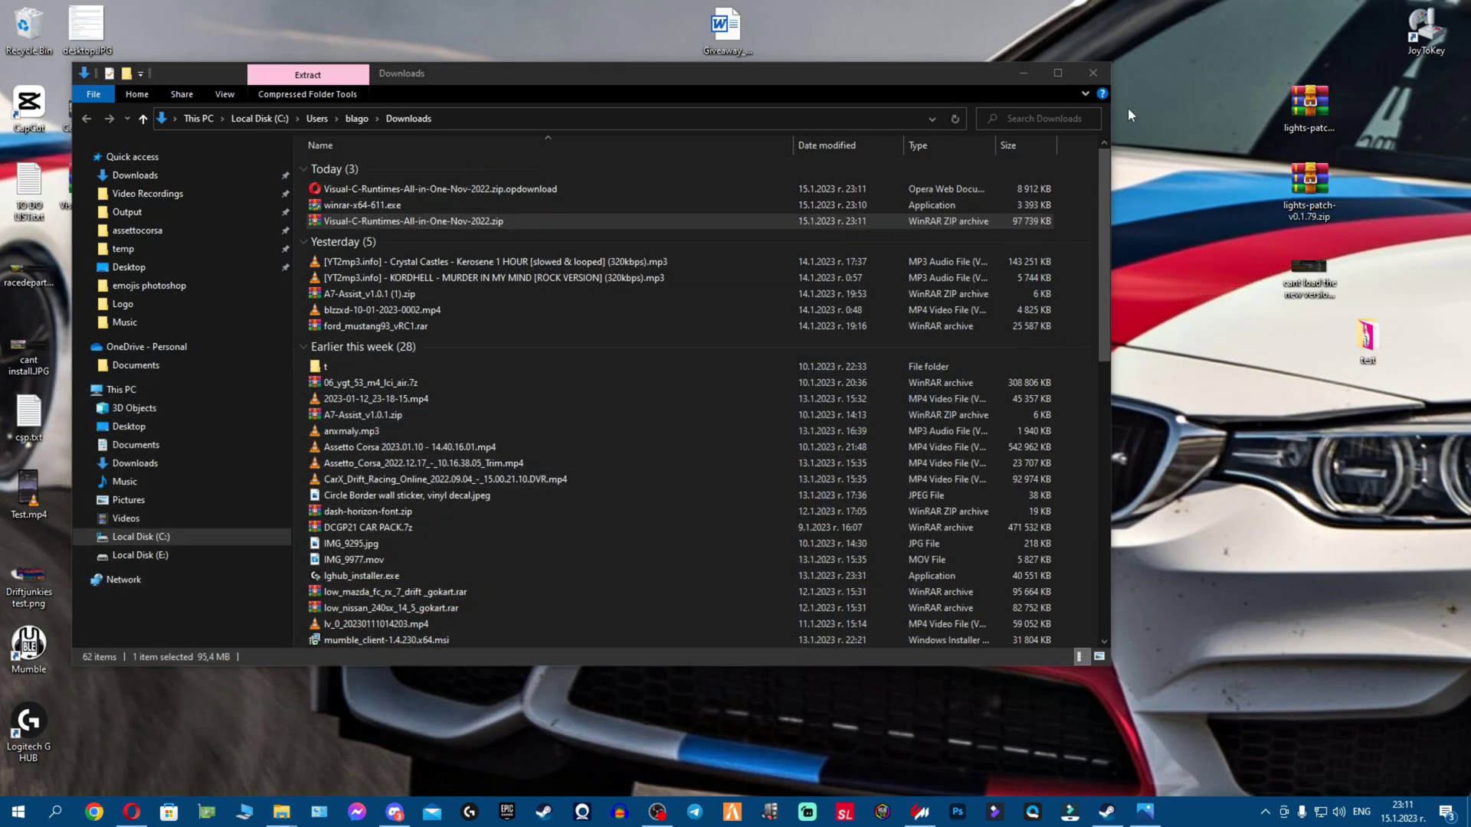
key(ctrl+v)
click(1093, 73)
right_click(679, 229)
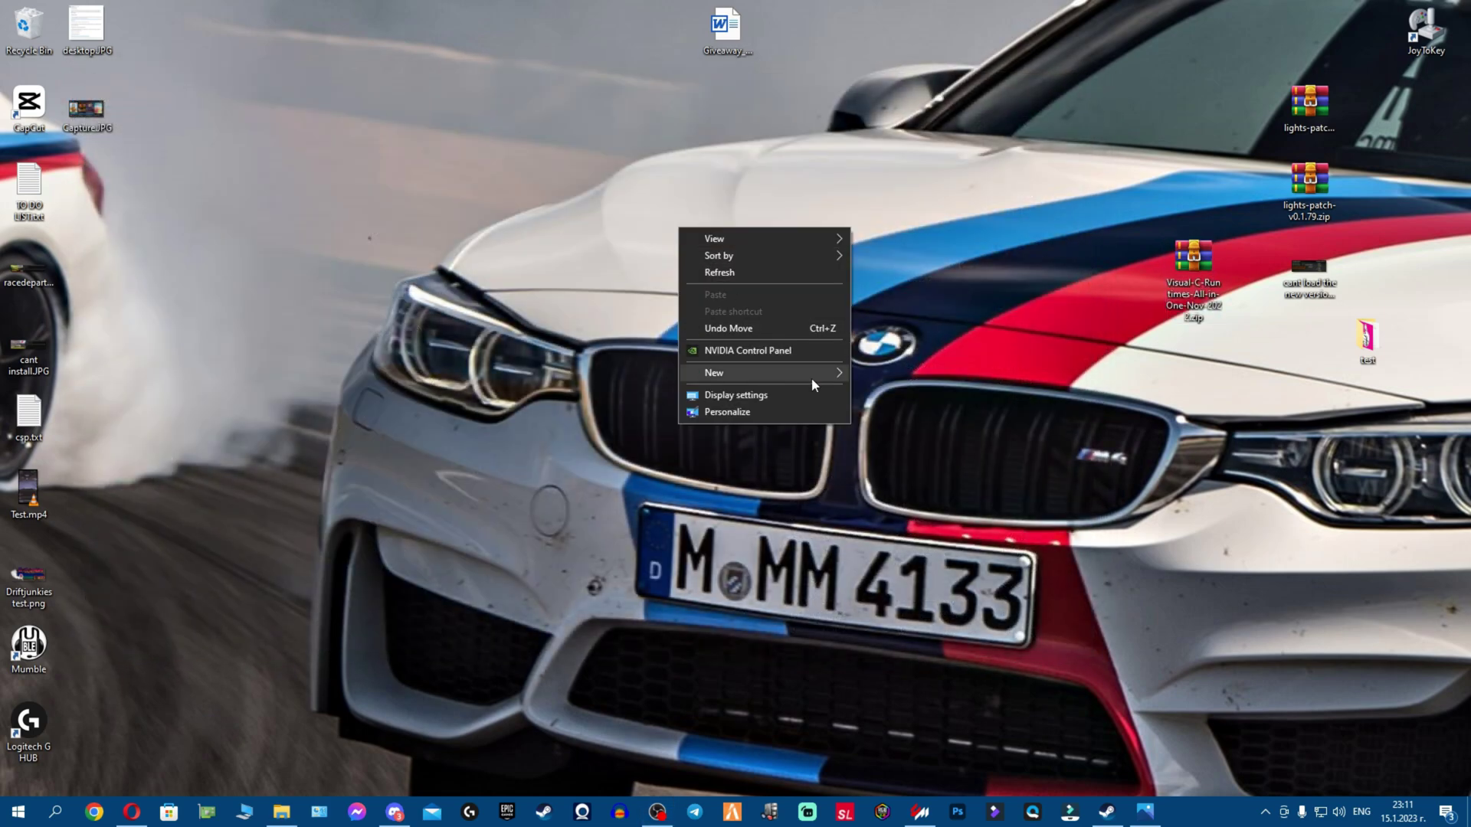
mouse_move(812, 378)
click(881, 379)
click(996, 293)
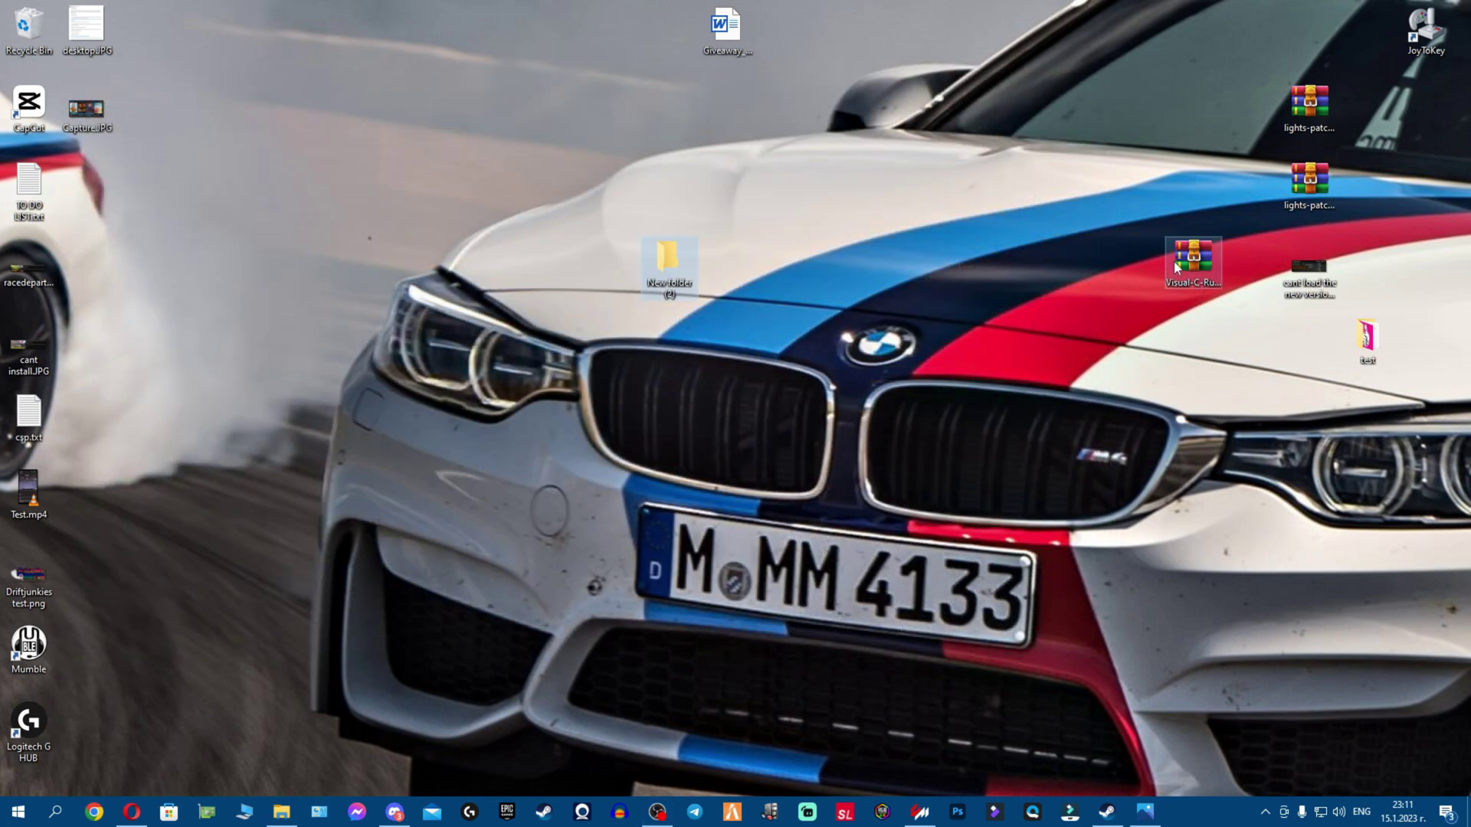
drag(1195, 257, 679, 259)
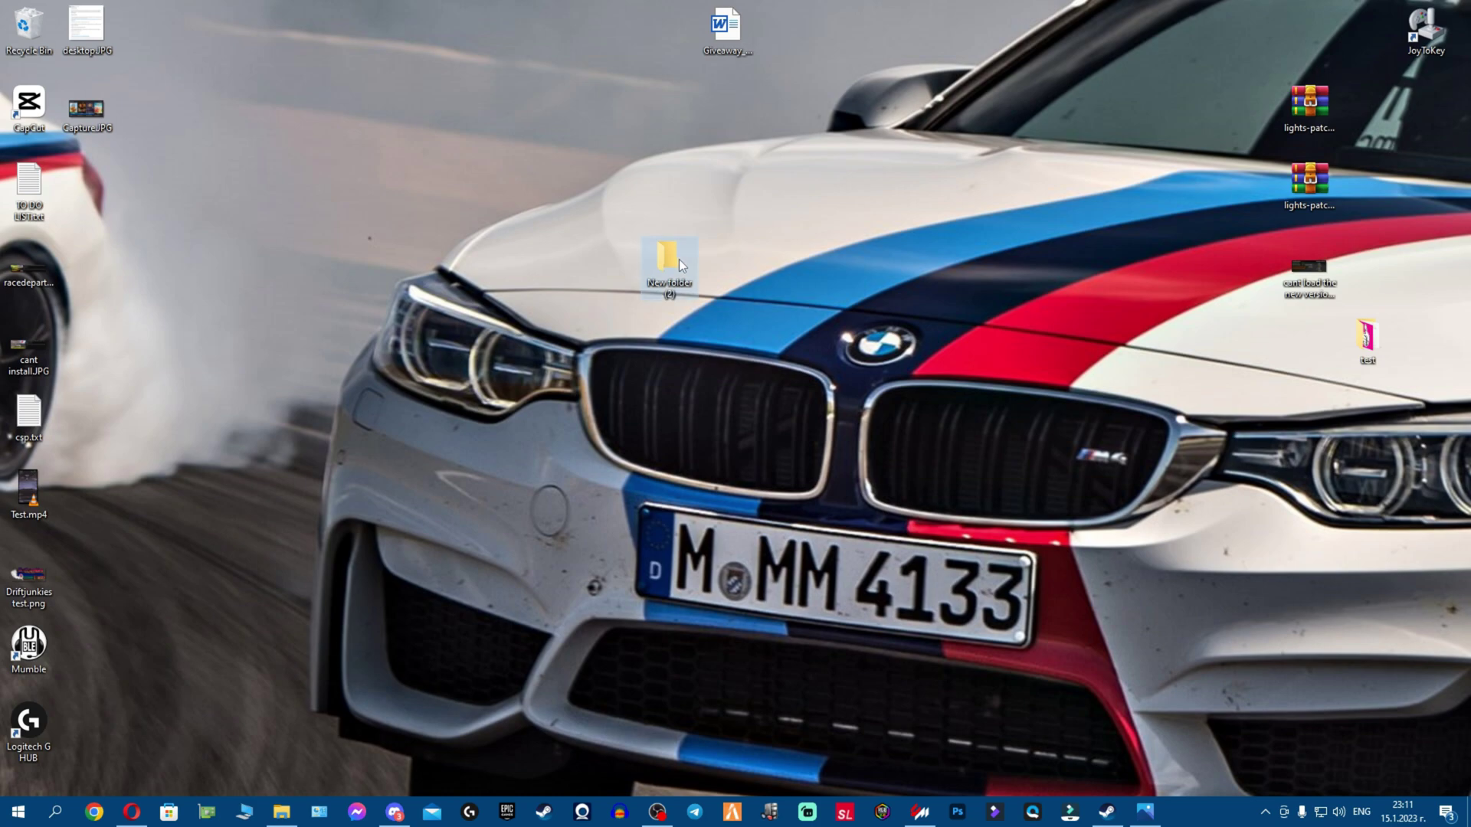
Open the new desktop folder and extract the Visual C++ runtimes archive directly into it.
double_click(679, 259)
right_click(430, 170)
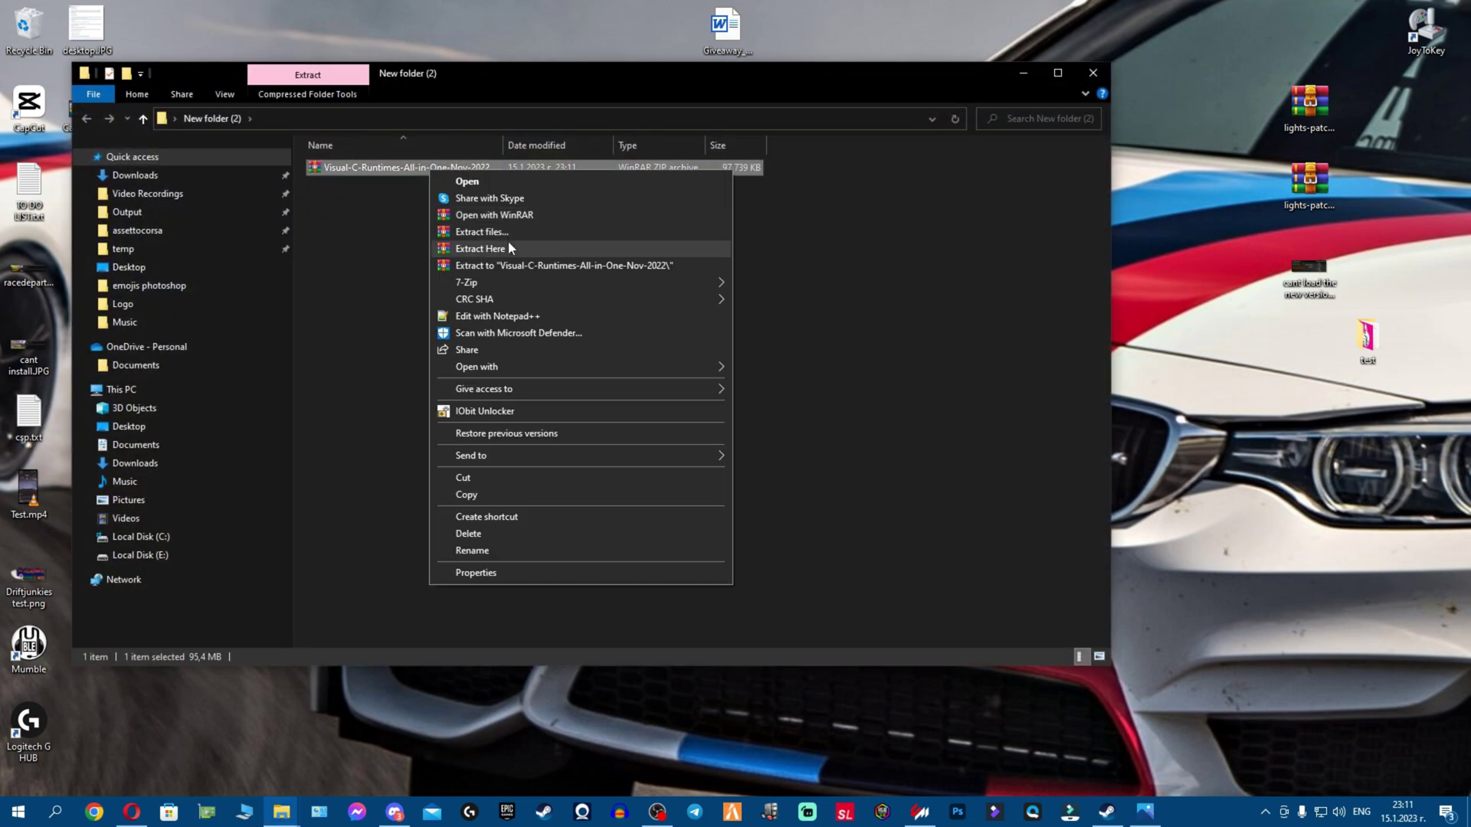
click(508, 244)
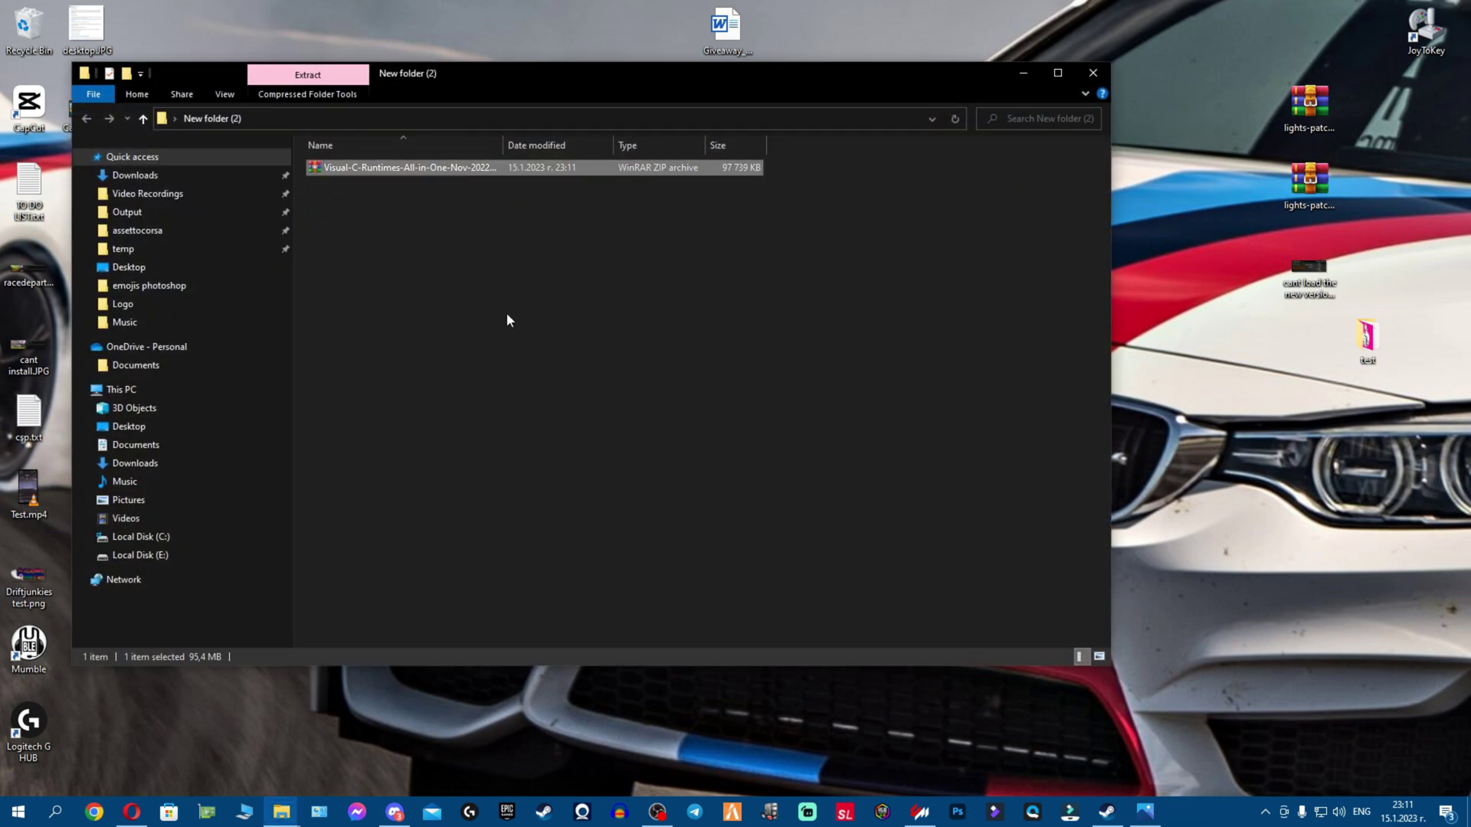
click(920, 276)
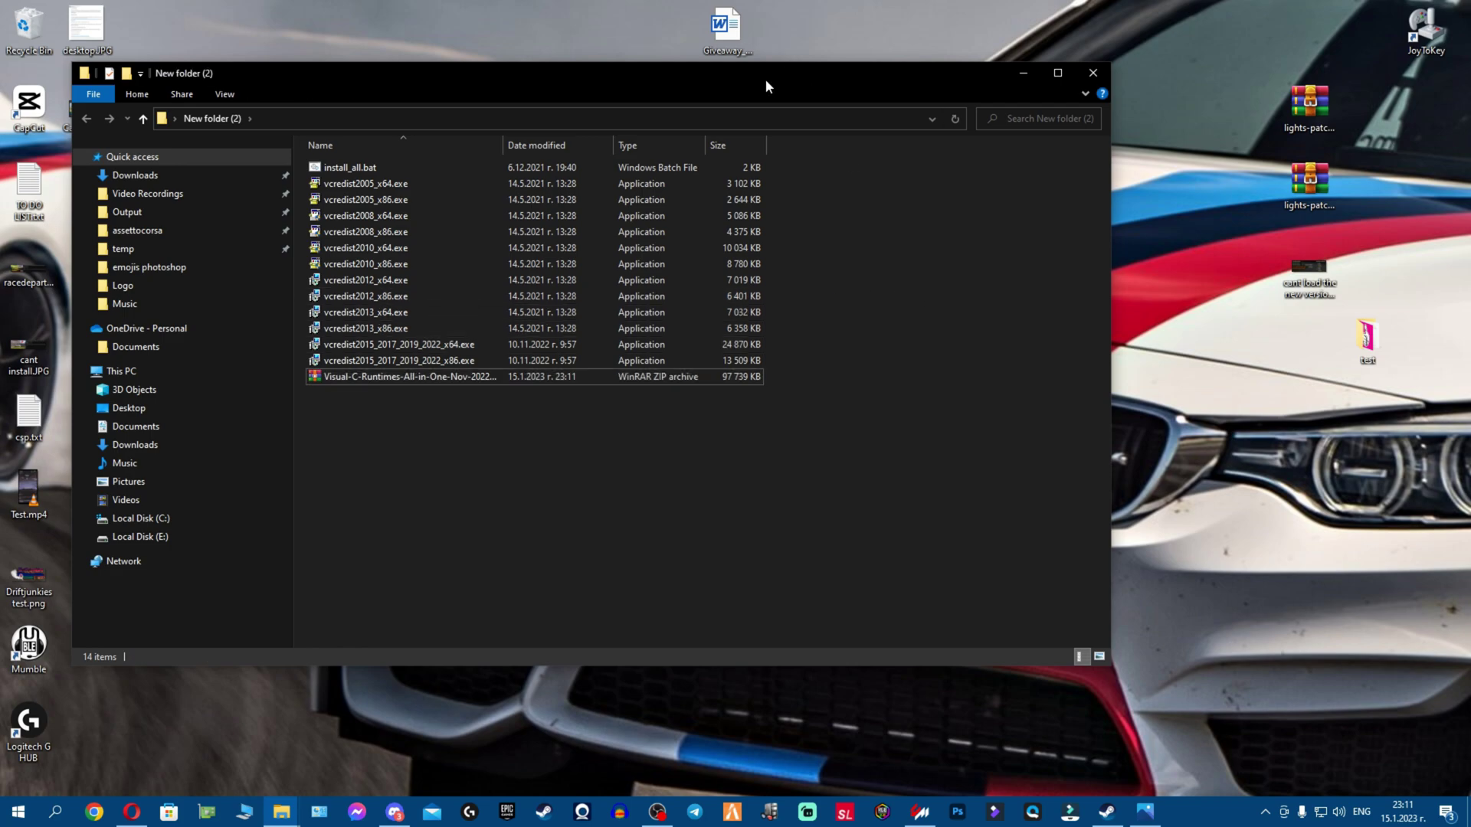
Run install_all.bat to install all the Visual C++ runtime packages from 2005 through 2022.
drag(765, 80, 796, 103)
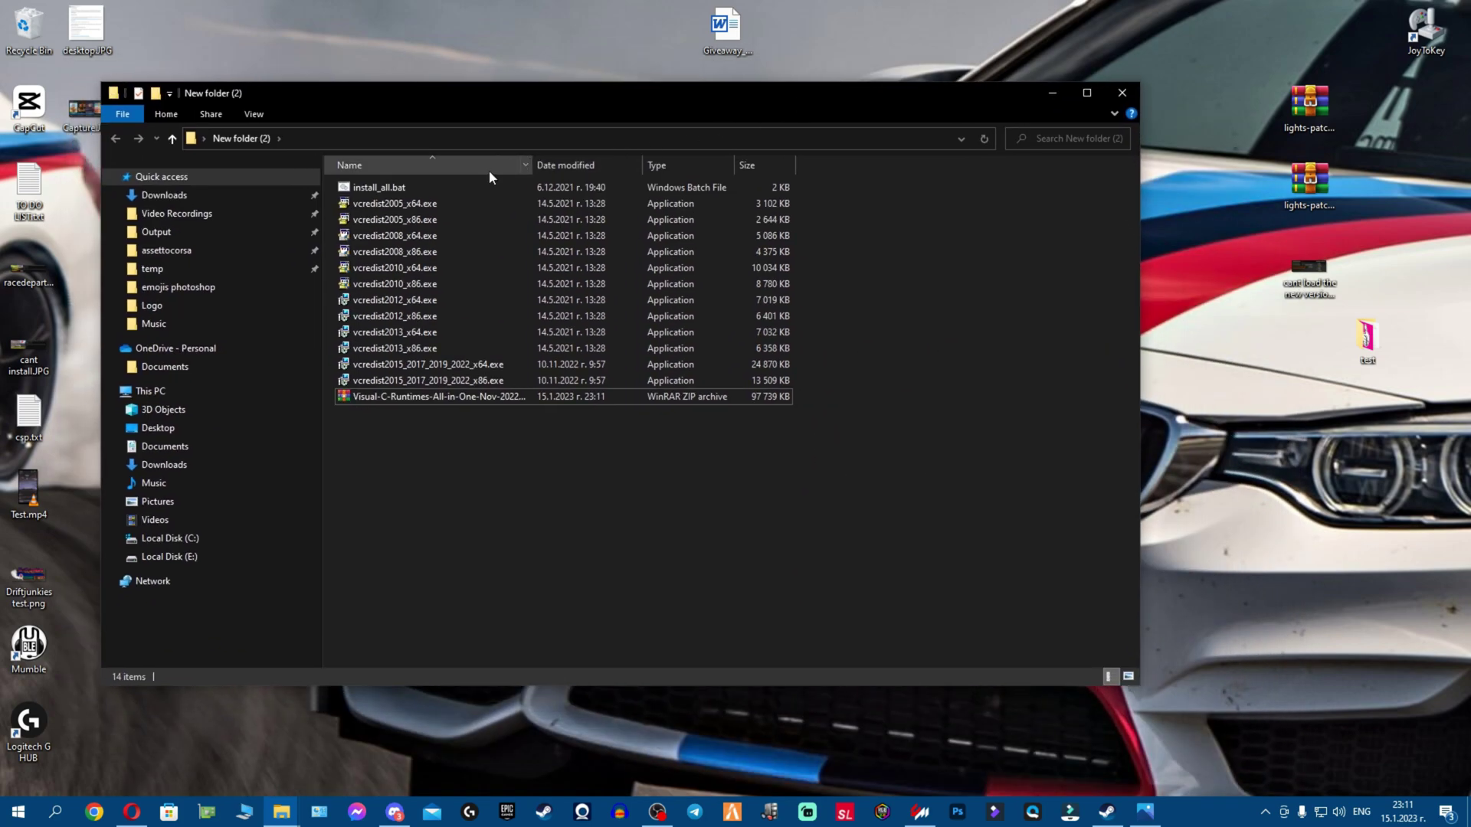
click(456, 188)
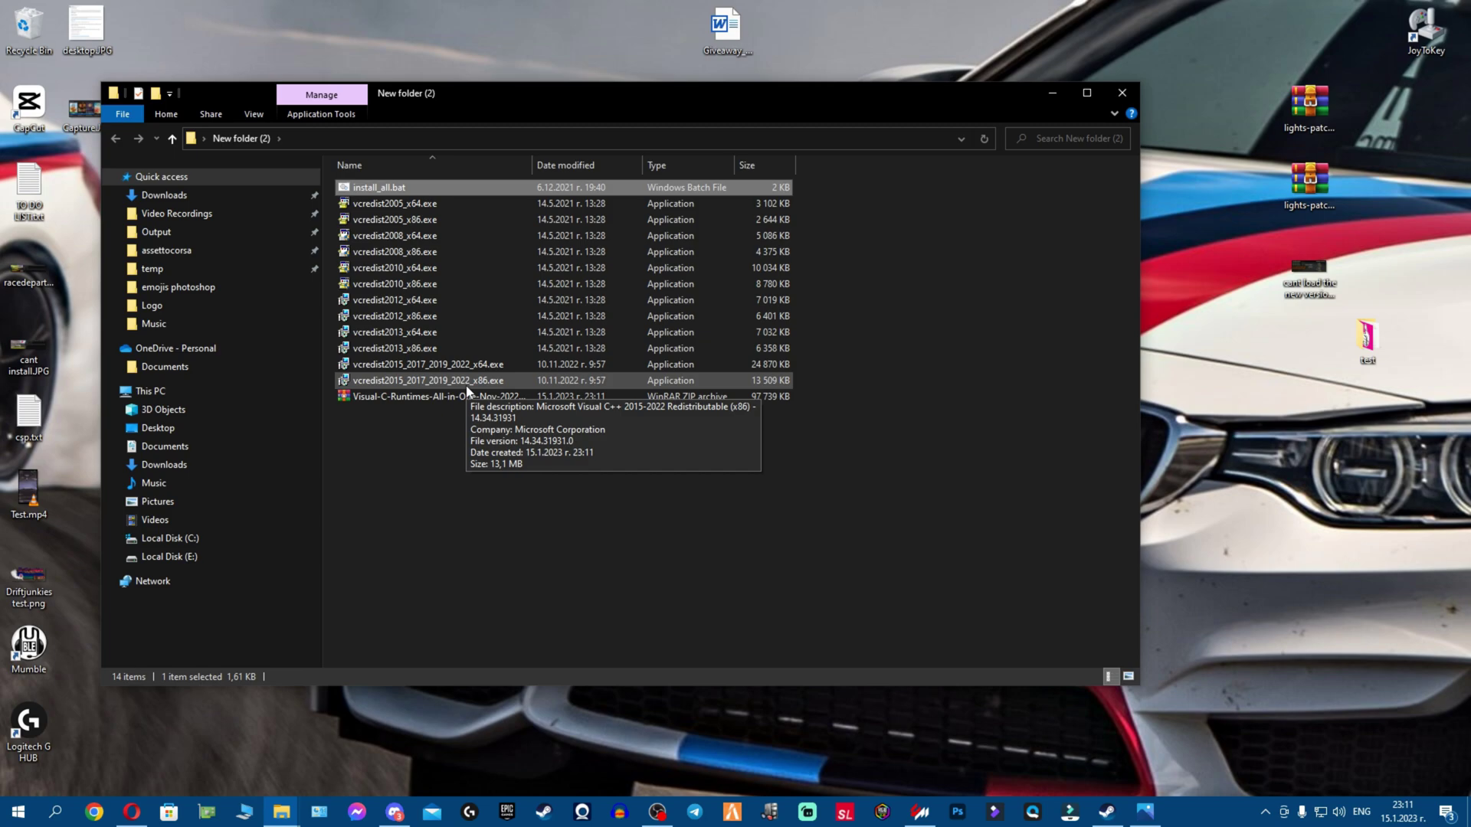
double_click(447, 188)
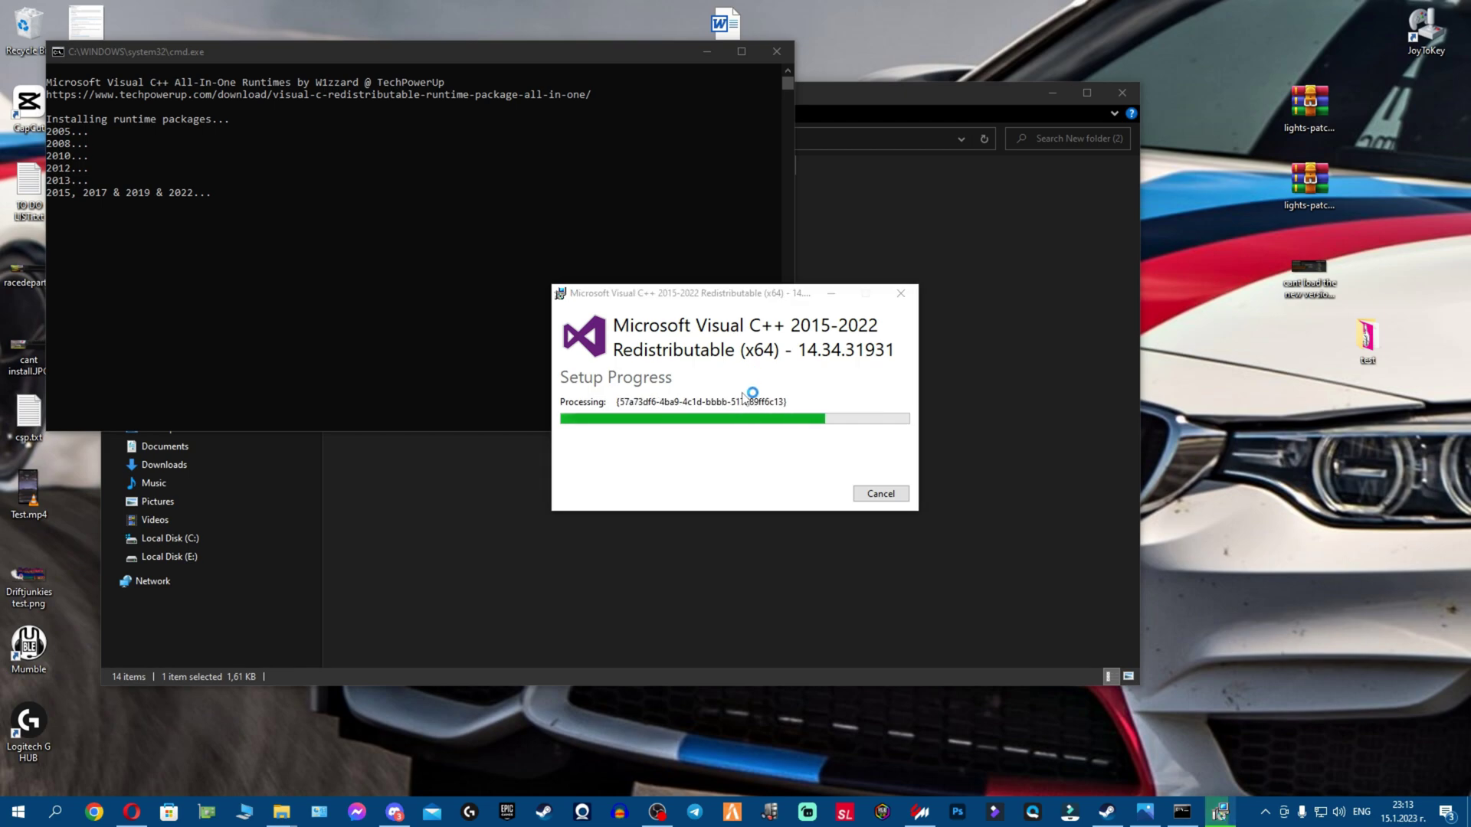
click(631, 480)
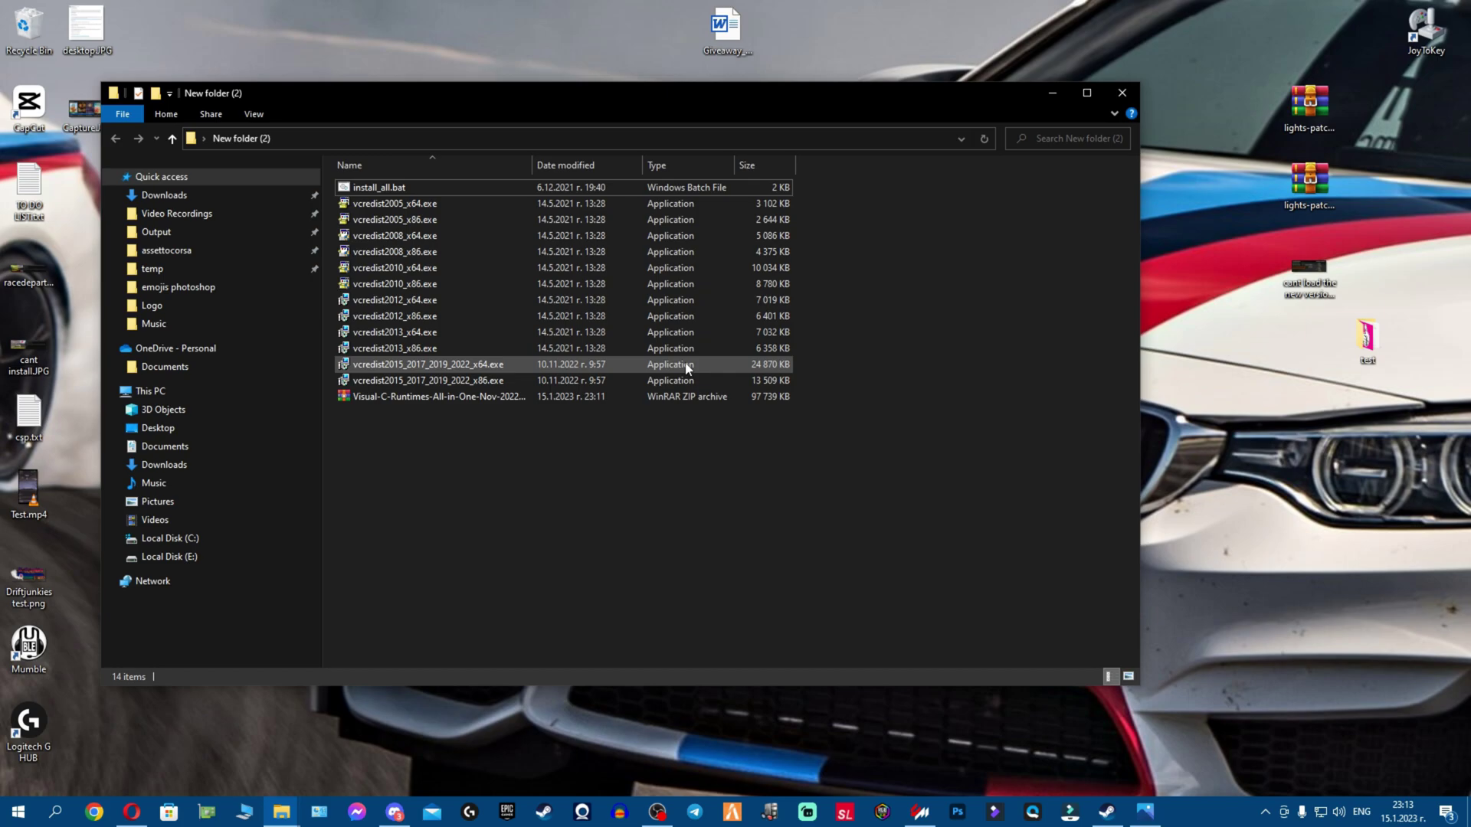
Switch to Opera, close the TechPowerUp page, download Custom Shaders Patch v0.1.79 and minimize the browser.
key(alt+Tab)
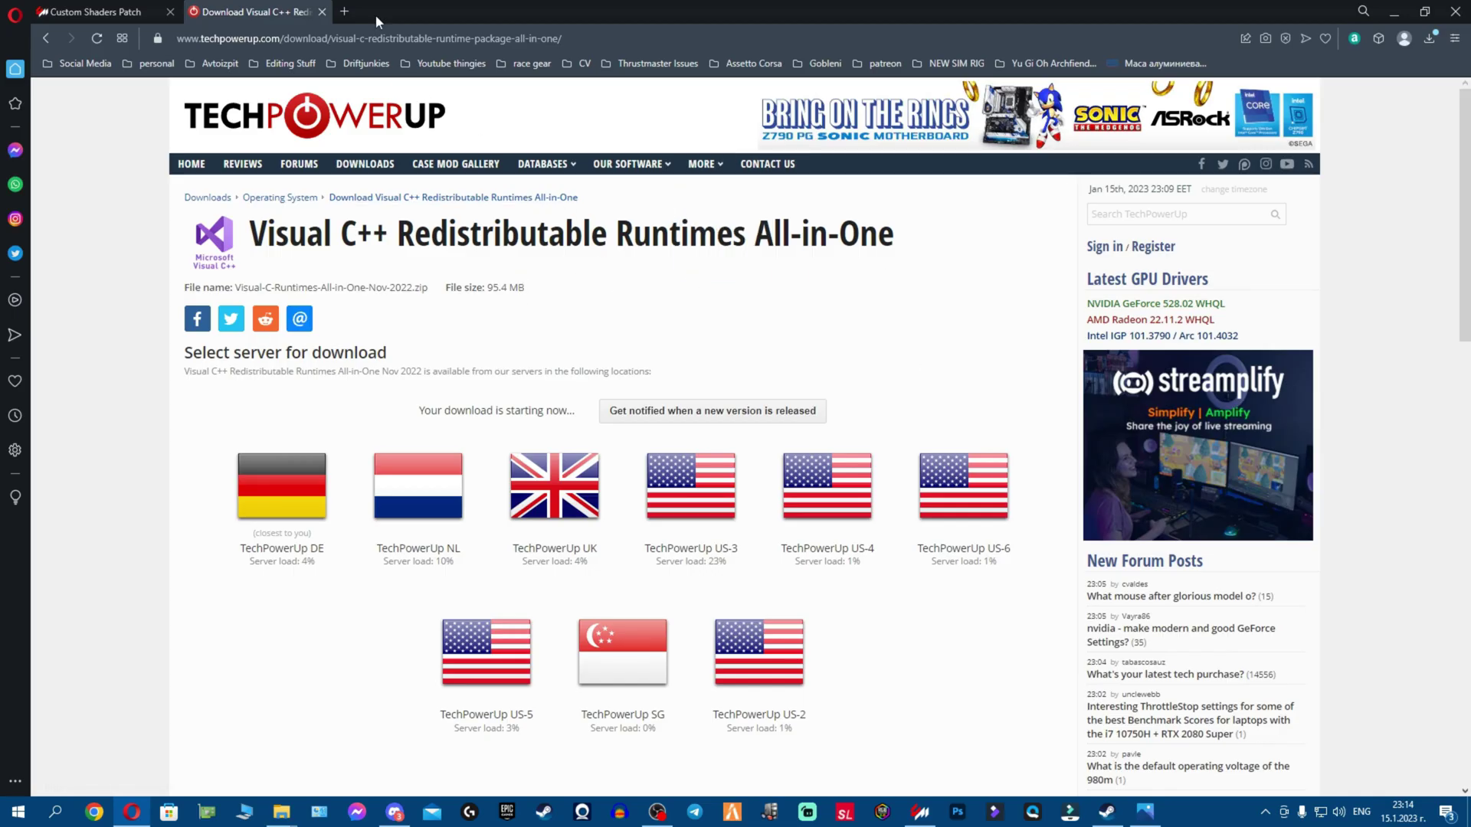
click(322, 13)
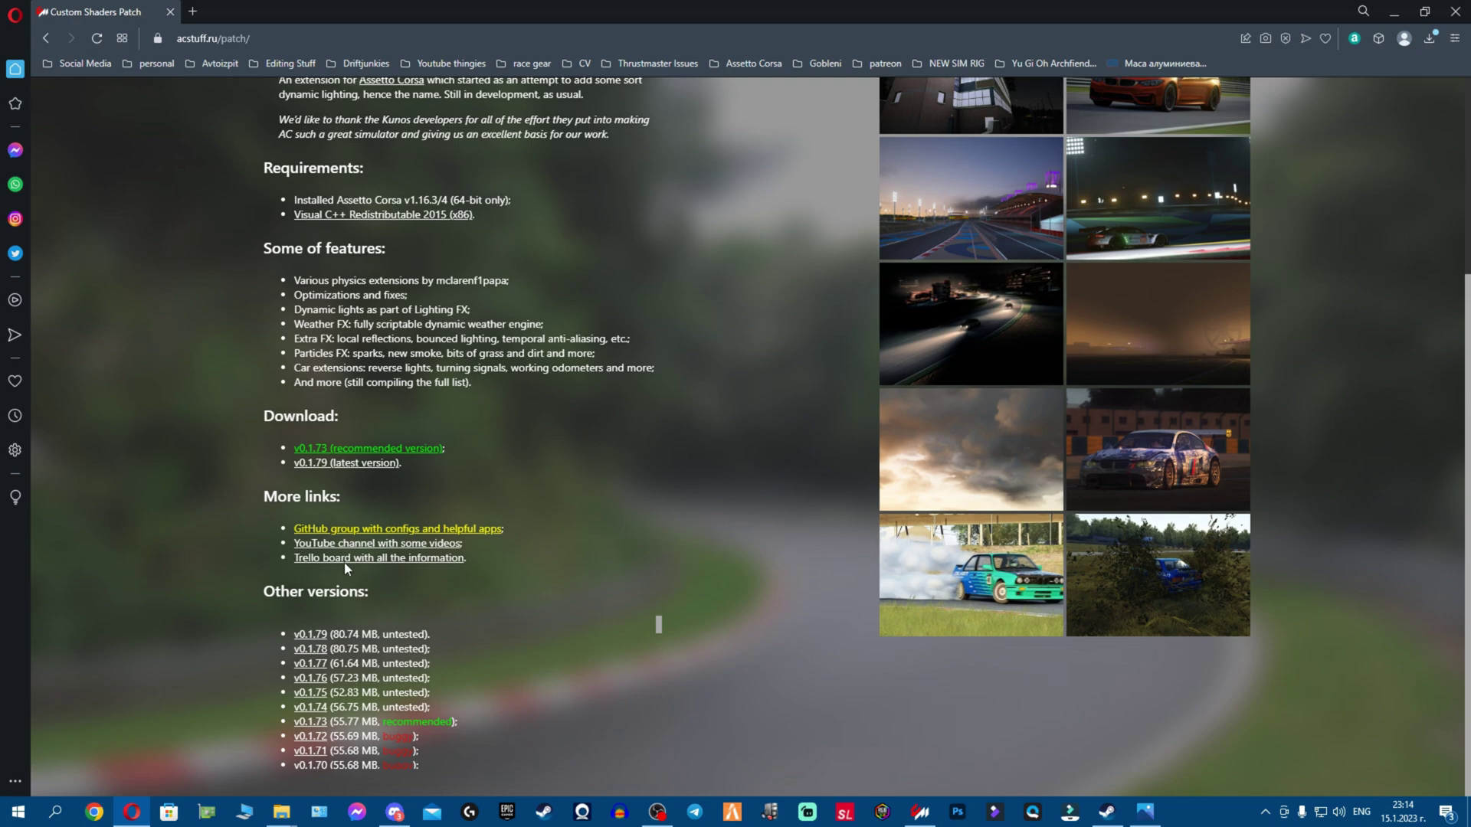
click(314, 634)
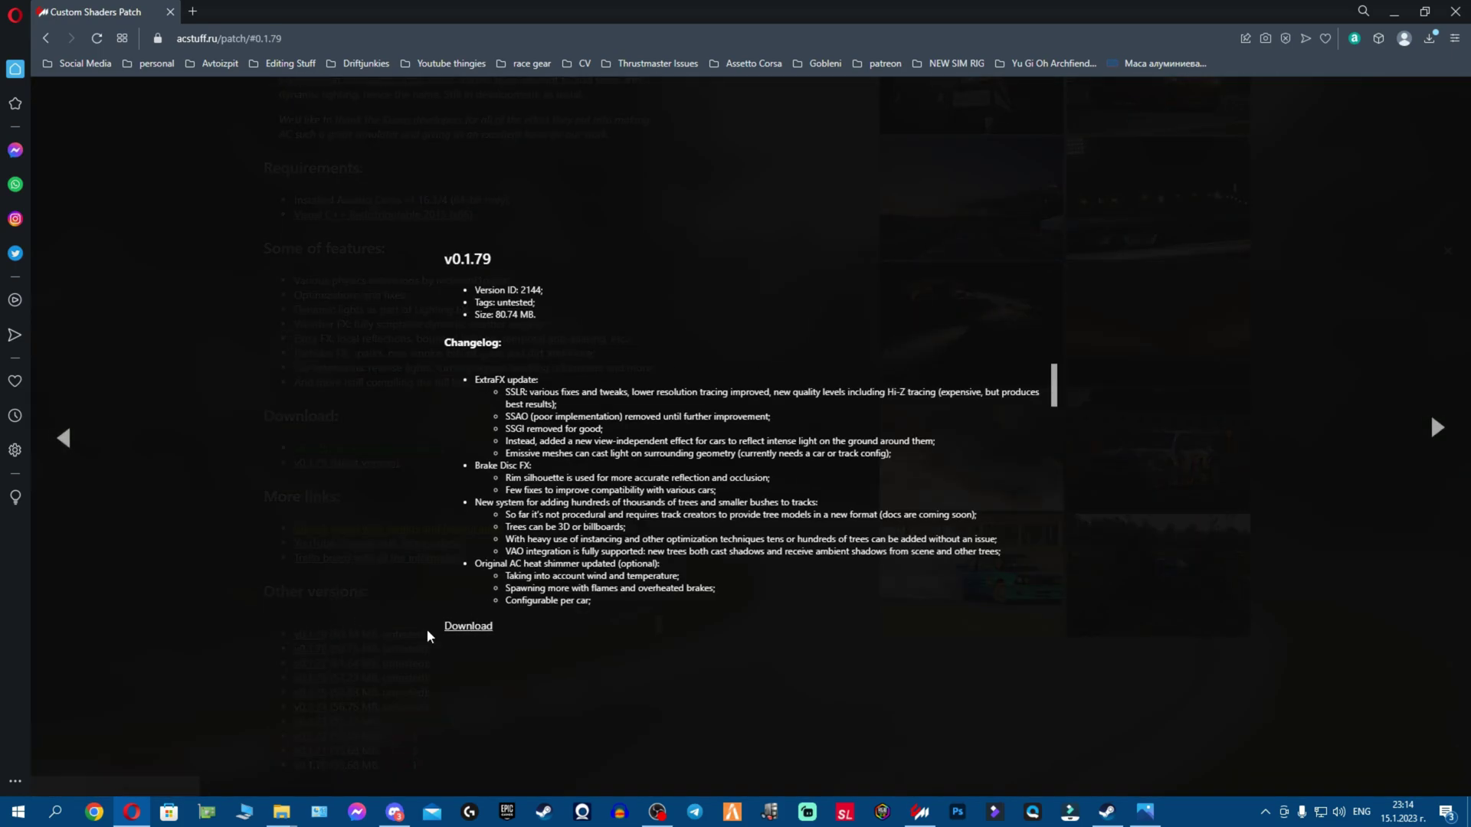
click(468, 627)
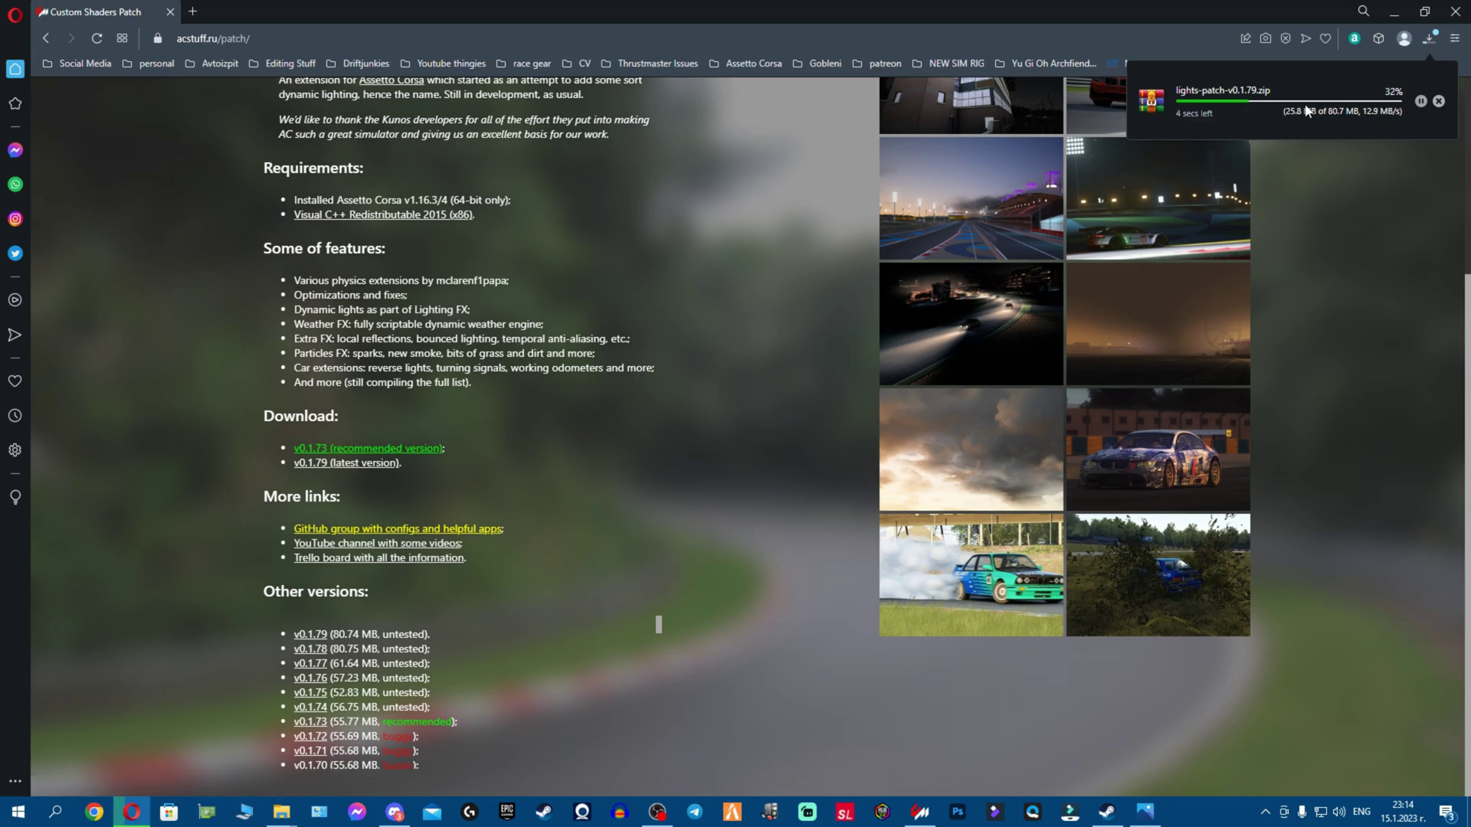
click(1395, 15)
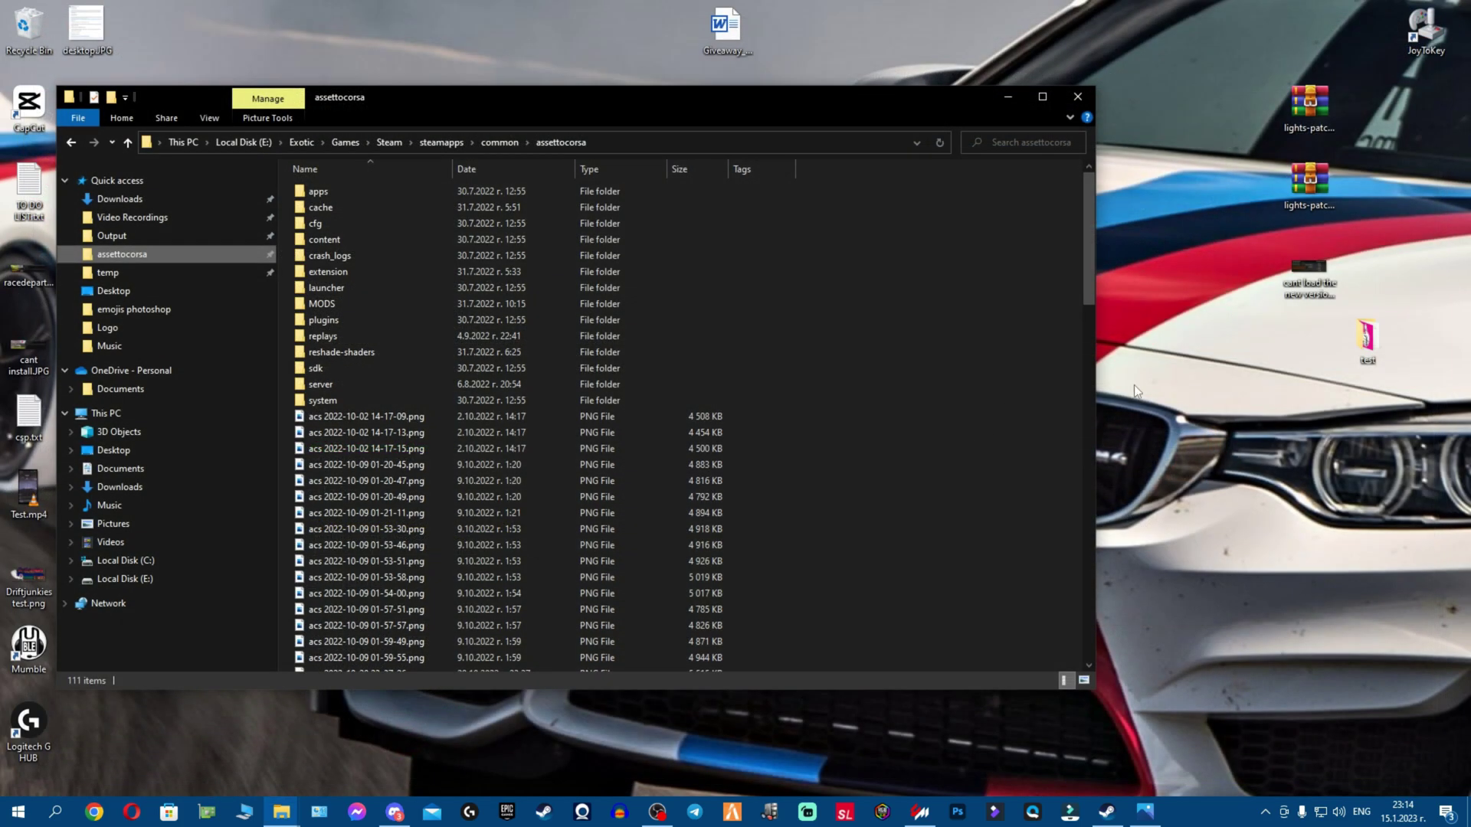
Open the v0.1.79 patch archive from the desktop in WinRAR, arrange it beside the assettocorsa folder and dismiss the licence reminder.
double_click(1309, 184)
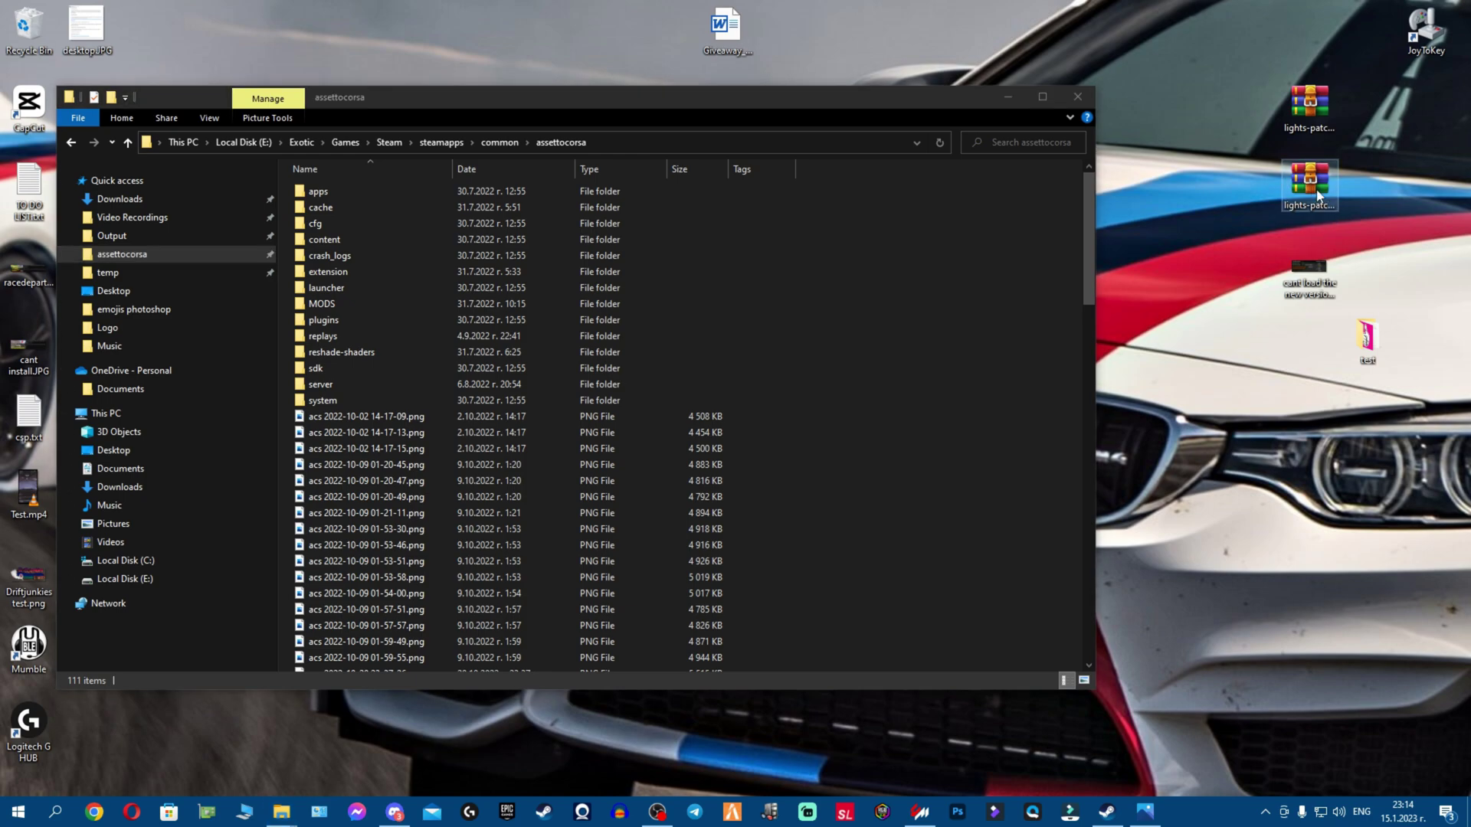
drag(1057, 194, 1267, 174)
drag(727, 98, 674, 78)
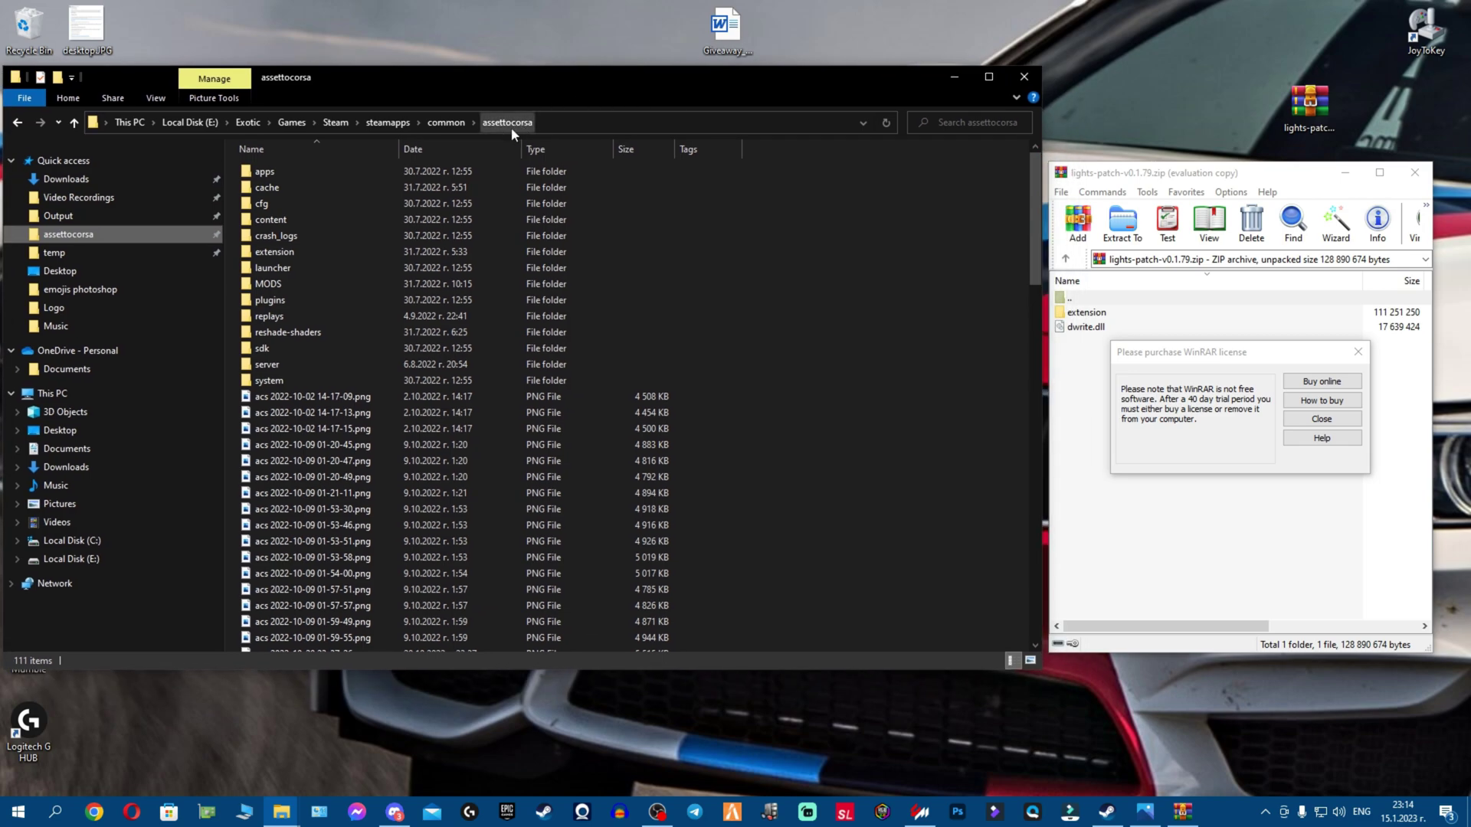
click(1357, 351)
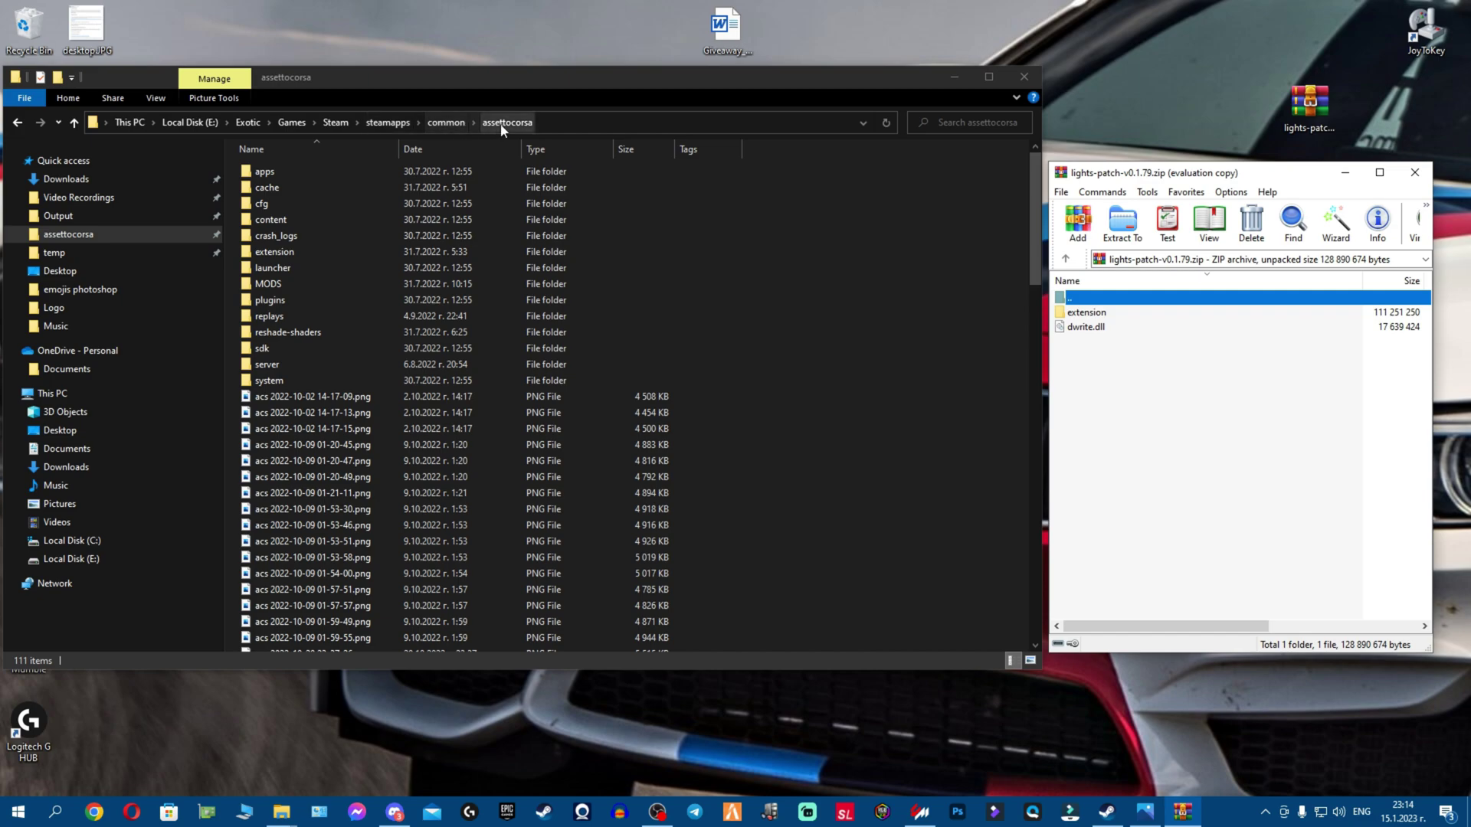
Switch to Steam, browse Assetto Corsa's local files from its library properties to locate the assettocorsa folder, and put Steam away.
click(542, 813)
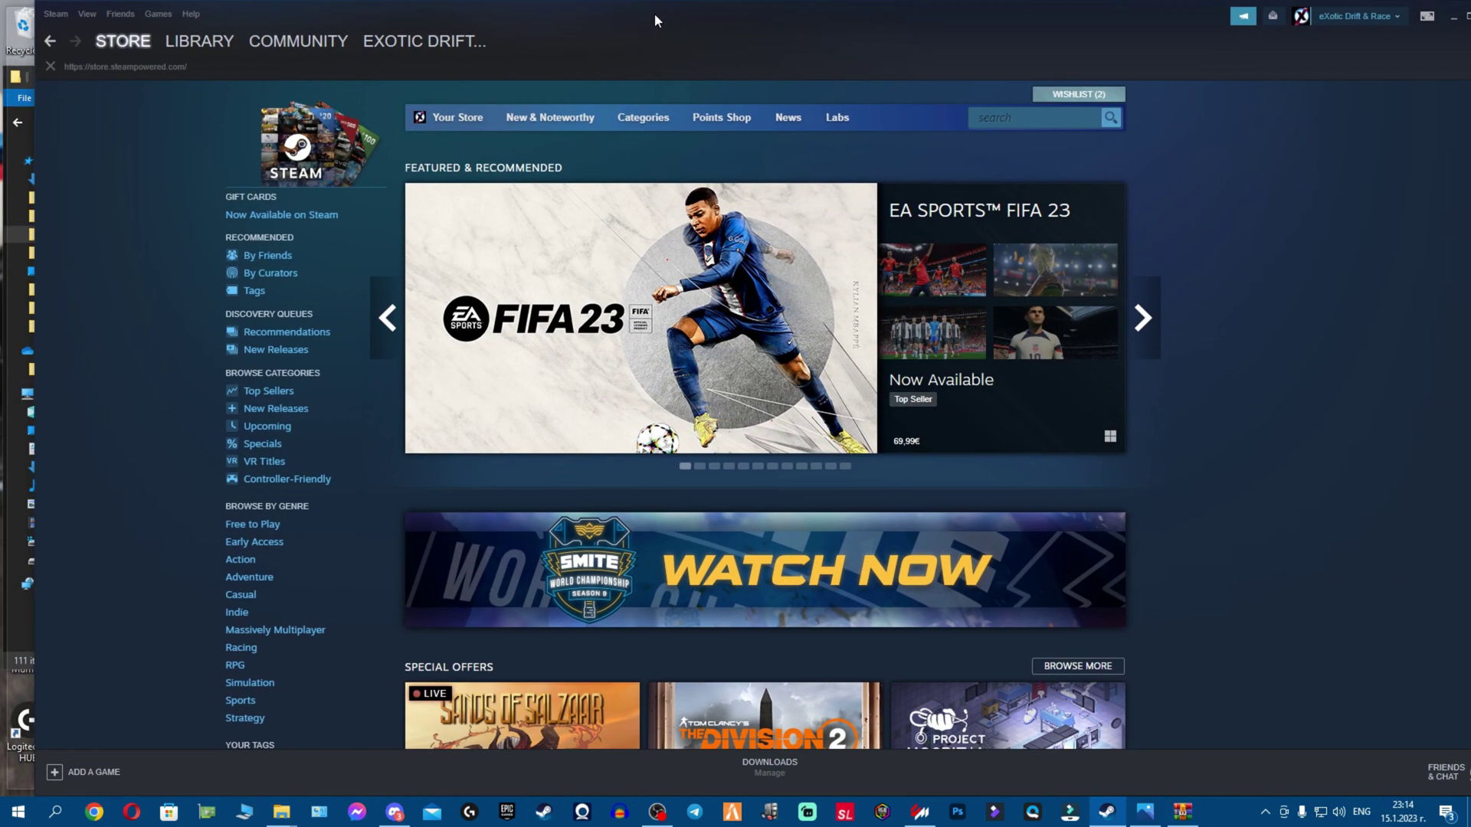
mouse_move(400, 40)
click(190, 41)
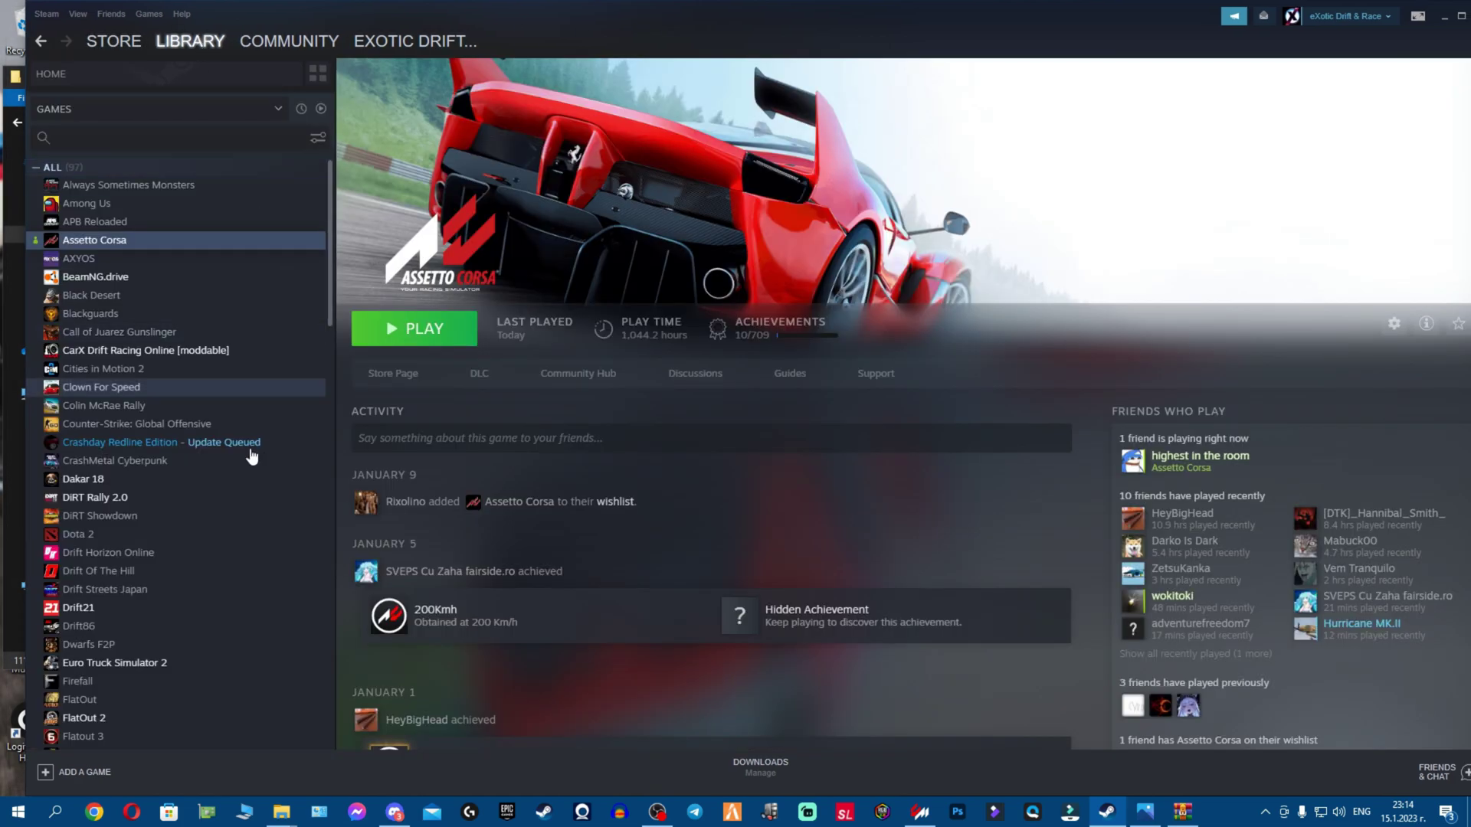
right_click(190, 245)
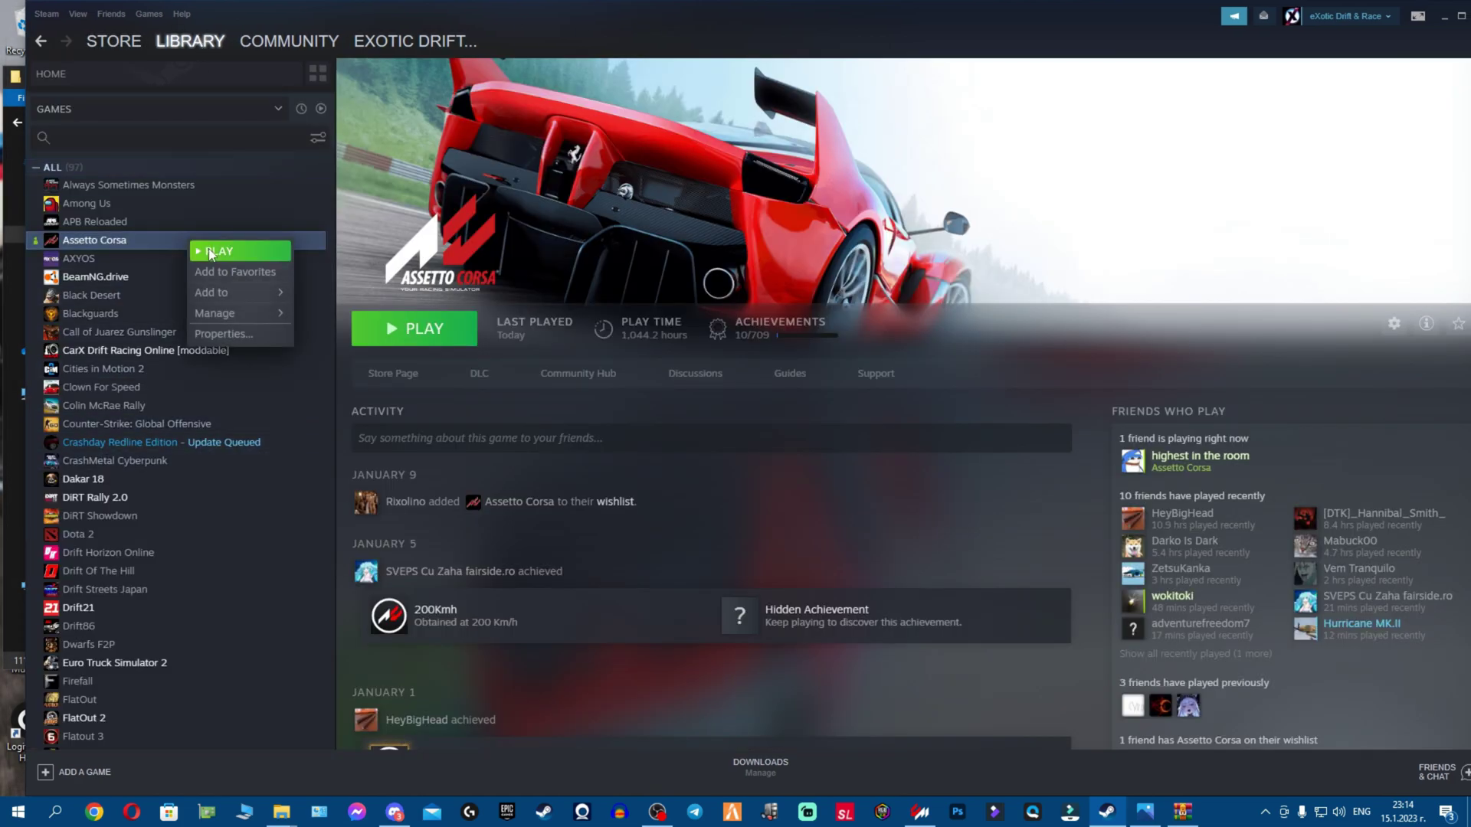
click(241, 329)
click(473, 303)
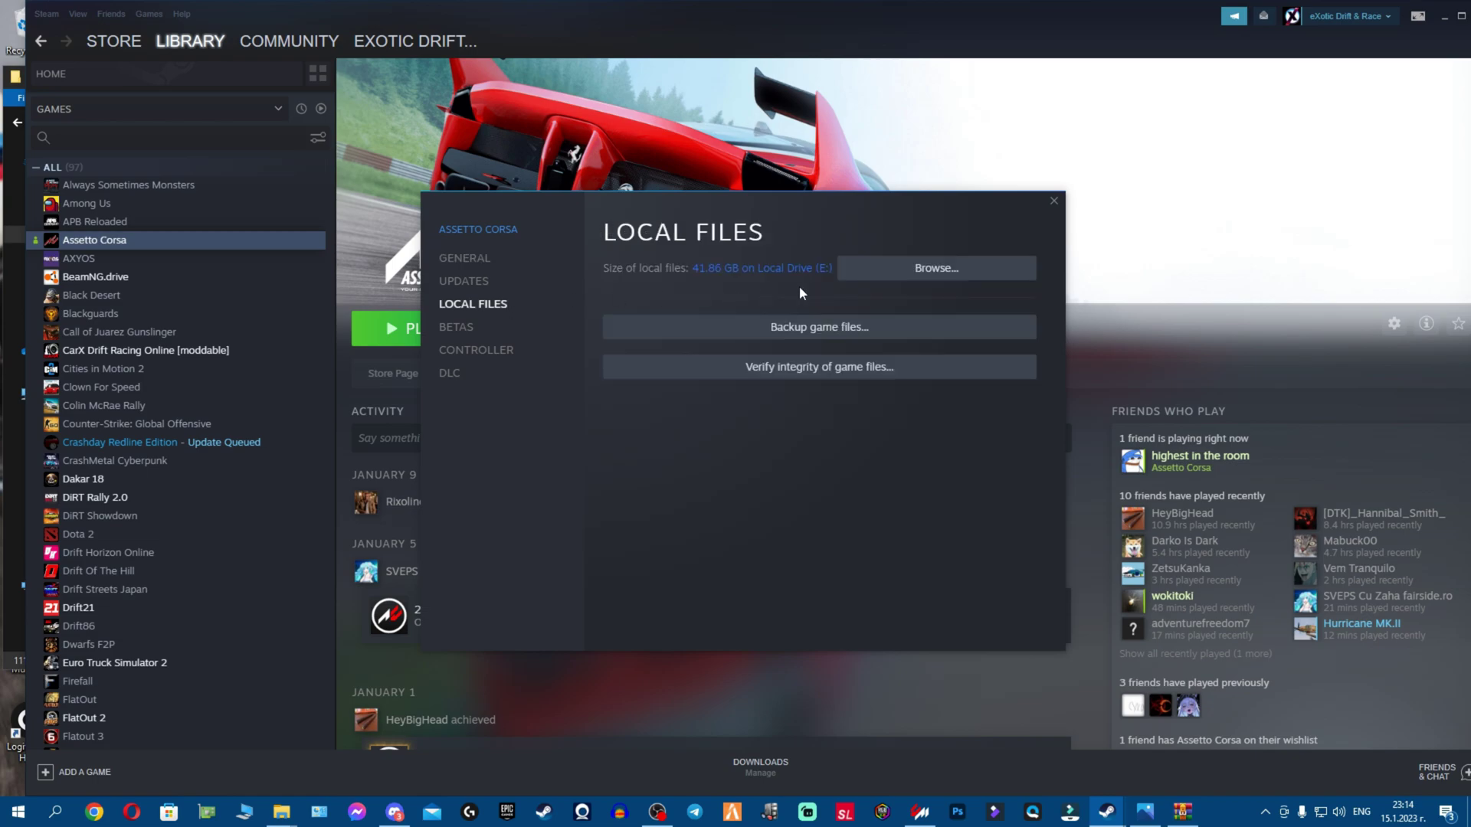
click(966, 268)
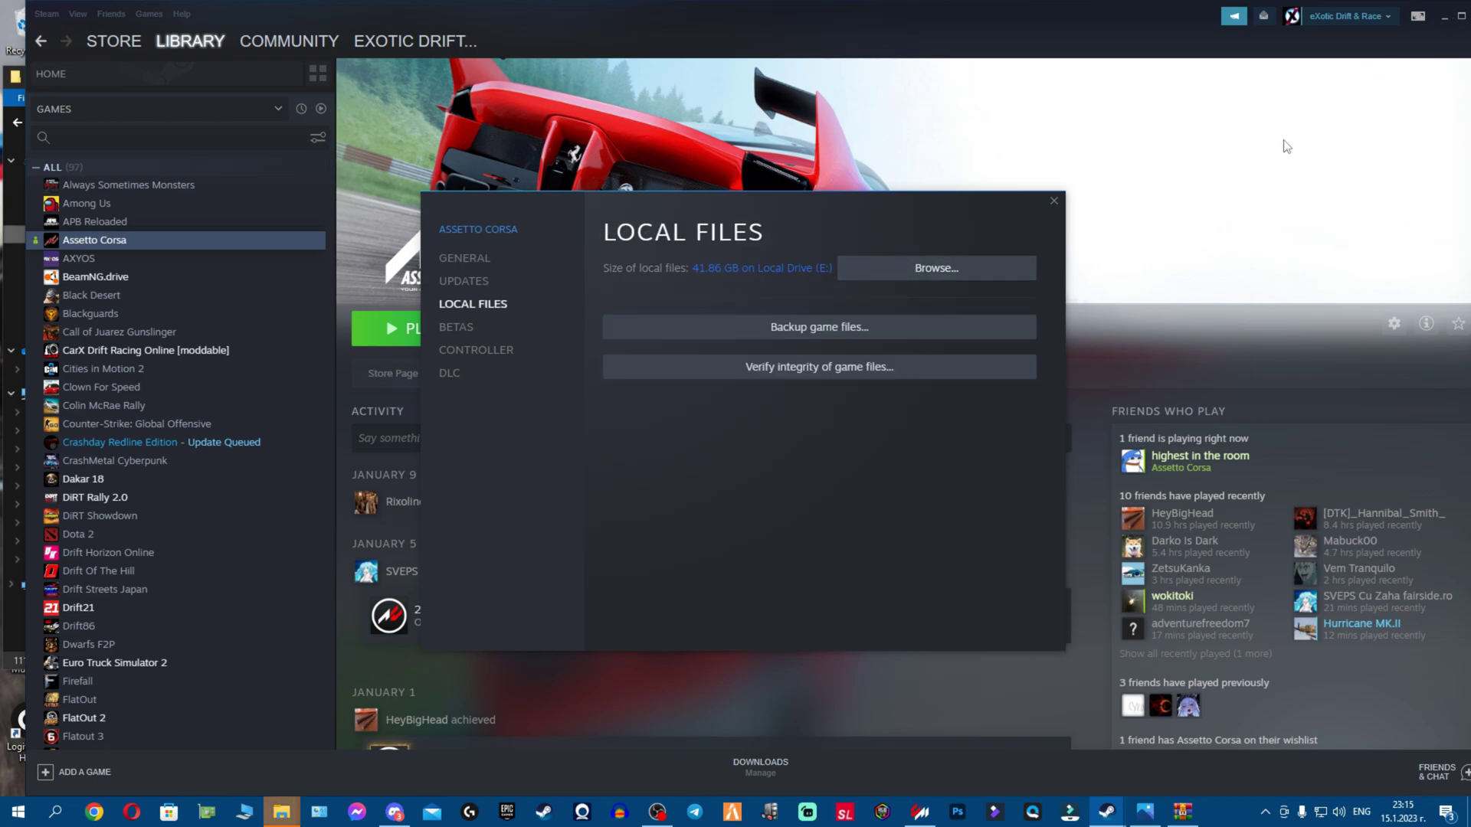
mouse_move(281, 810)
click(356, 701)
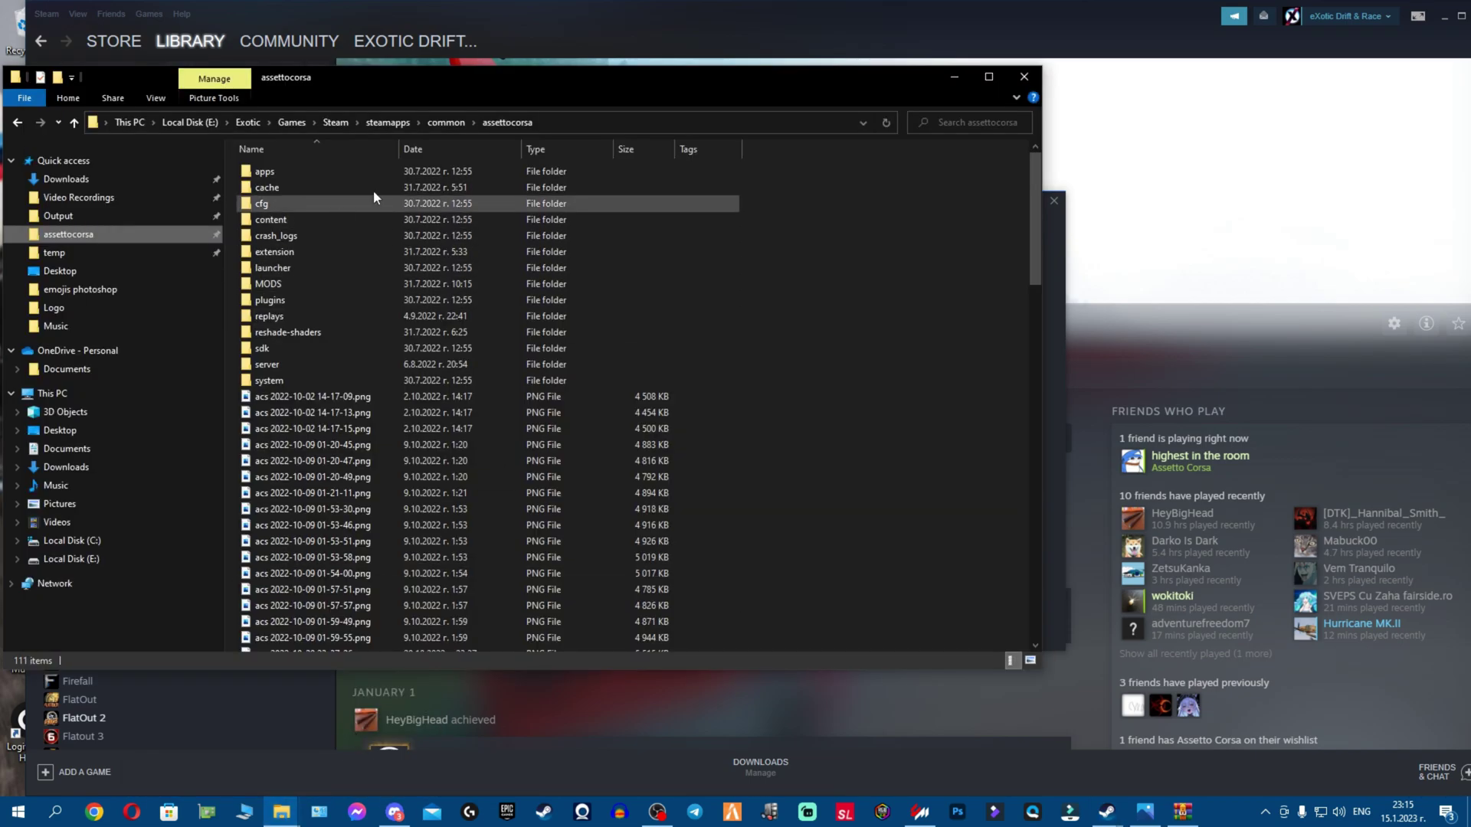
click(1053, 309)
click(1052, 201)
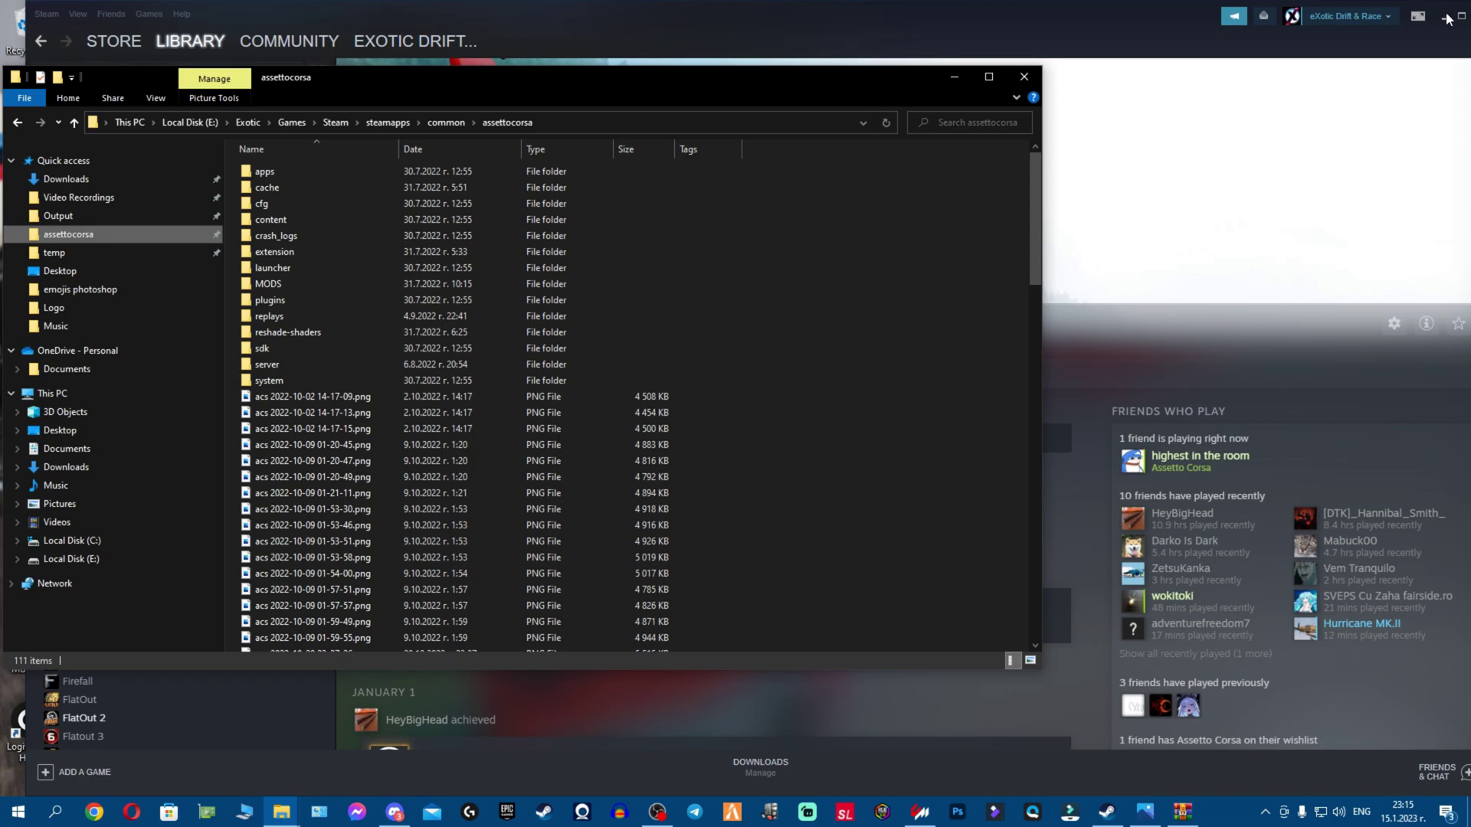
click(1447, 19)
Extract the extension folder and dwrite.dll from the v0.1.79 archive into the assettocorsa root folder, replacing the existing files.
mouse_move(820, 76)
mouse_down()
mouse_move(844, 49)
mouse_move(816, 68)
mouse_move(824, 79)
mouse_up()
click(1087, 359)
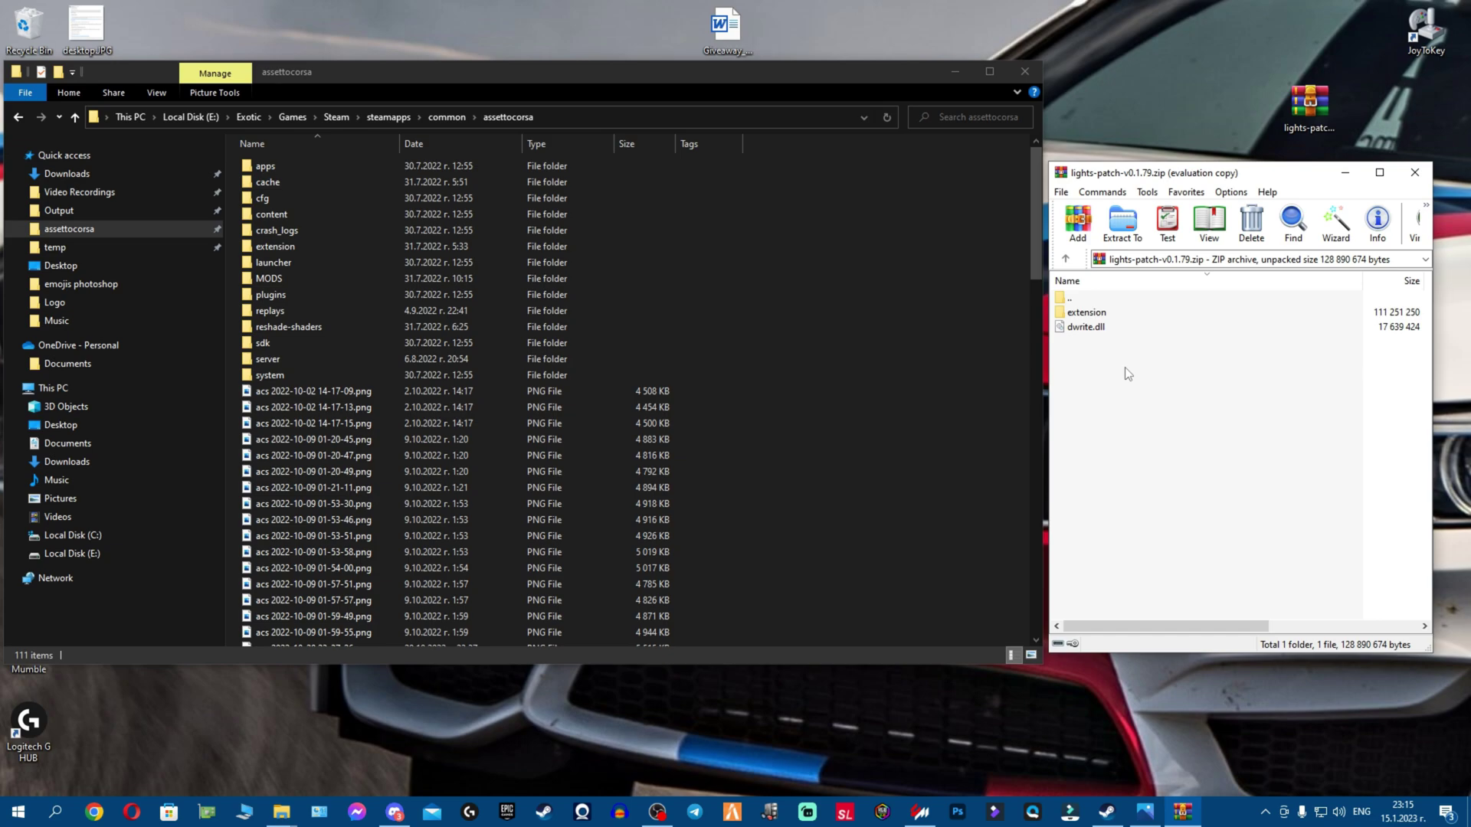
drag(1124, 366, 1025, 357)
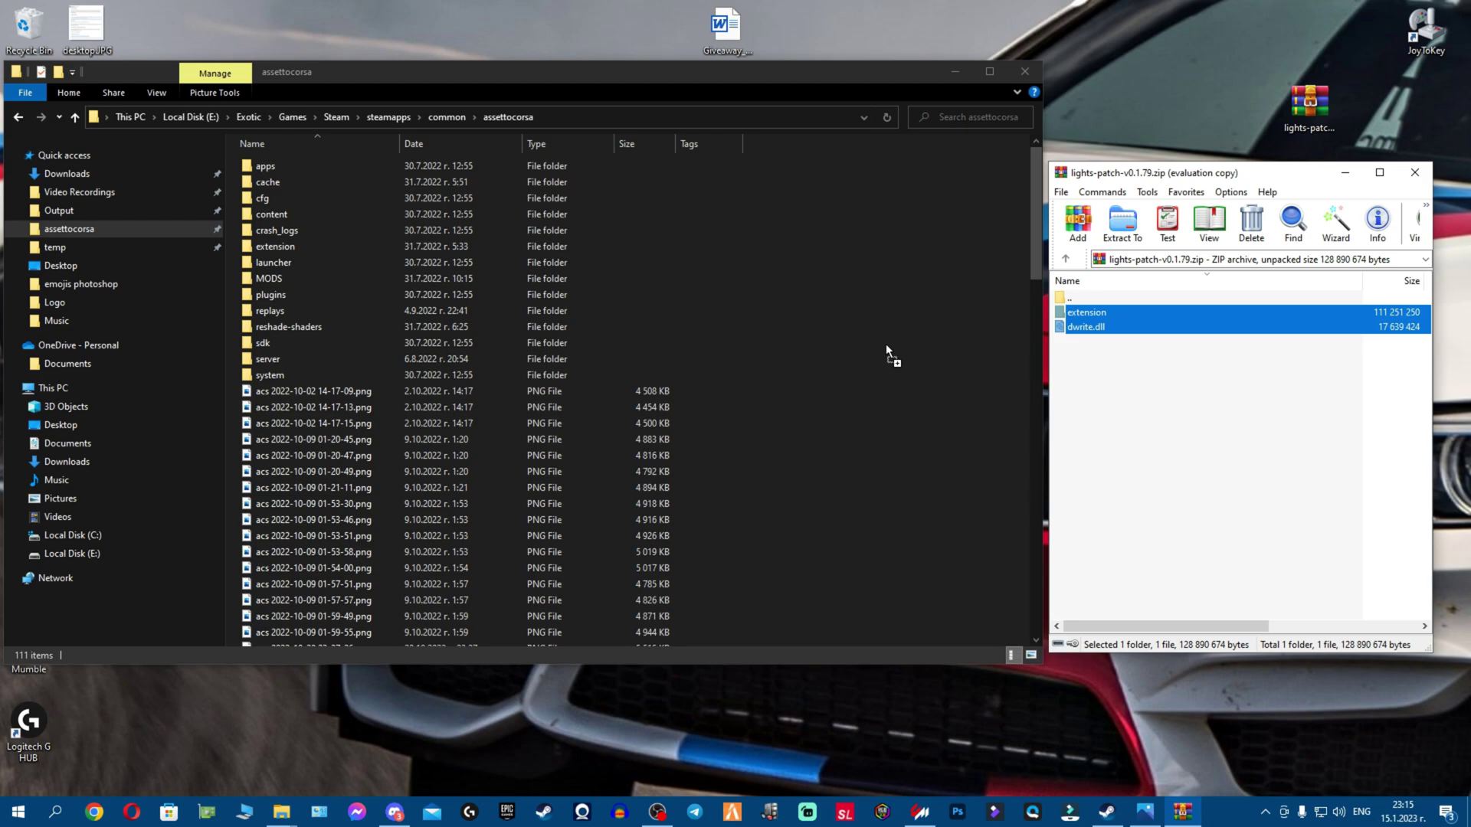
drag(885, 340, 888, 284)
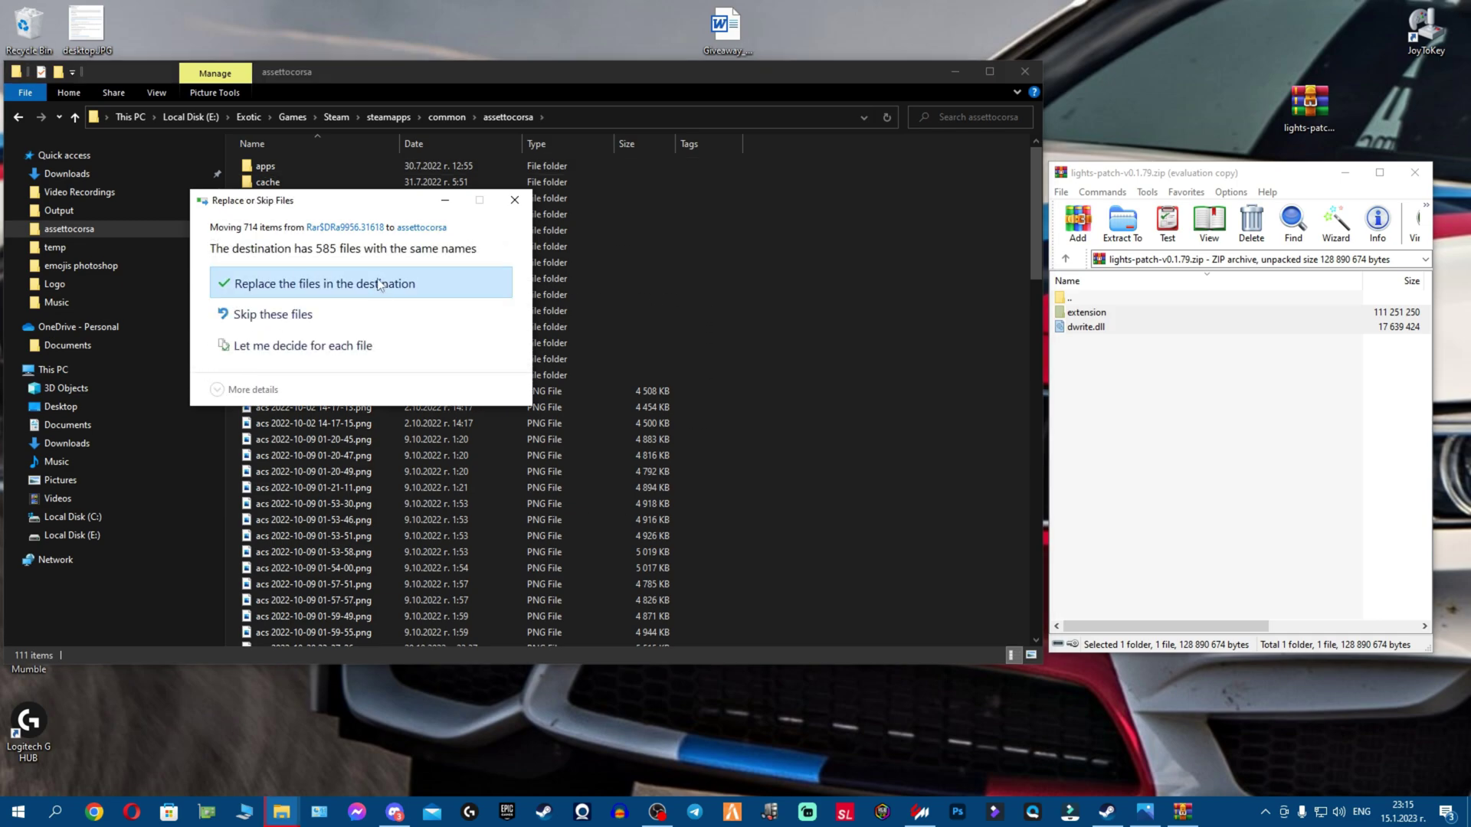
click(375, 286)
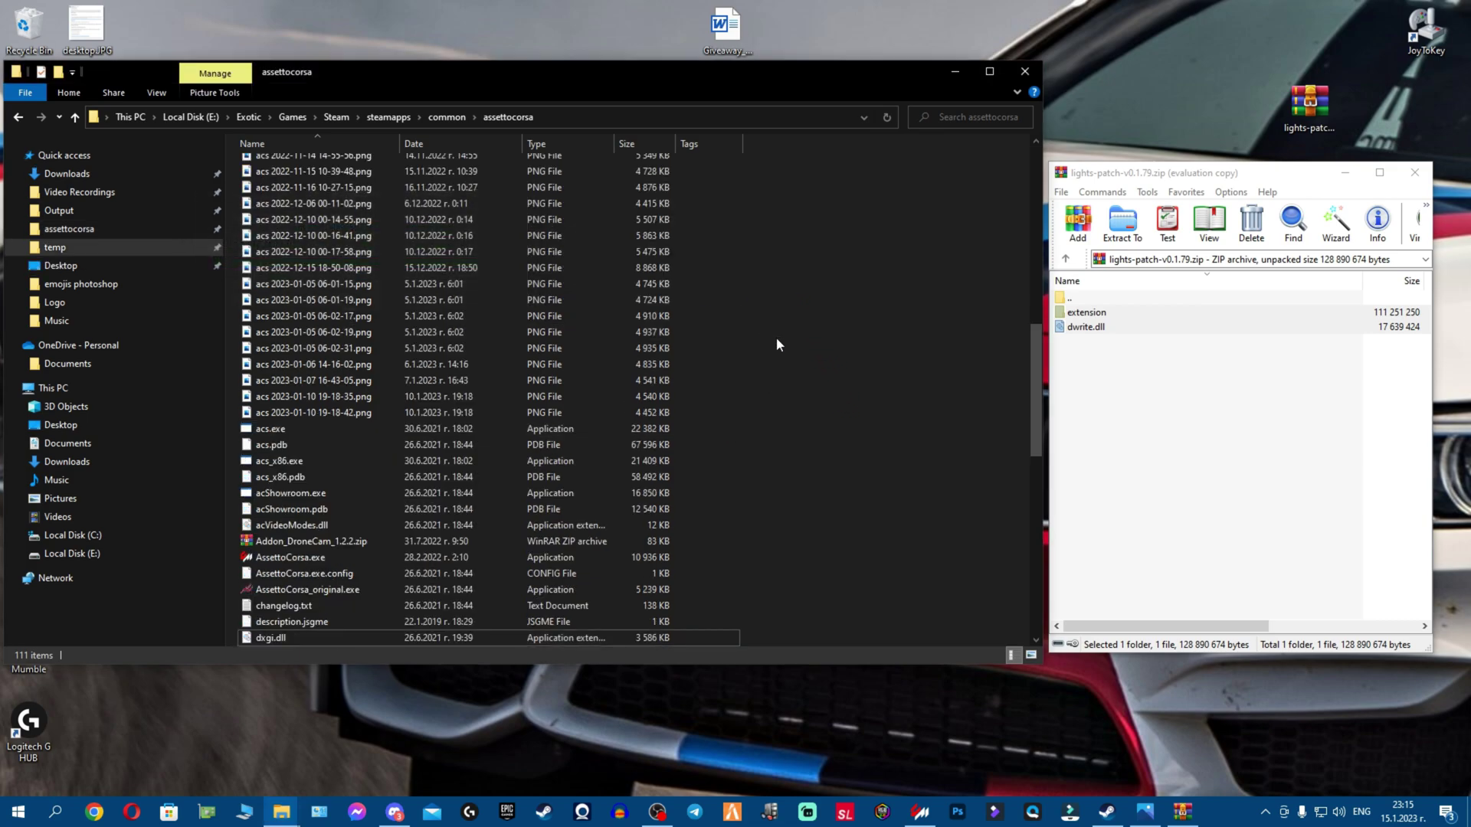
Switch to Content Manager, examine the active Custom Shaders Patch version, check for updates and close the window.
click(923, 816)
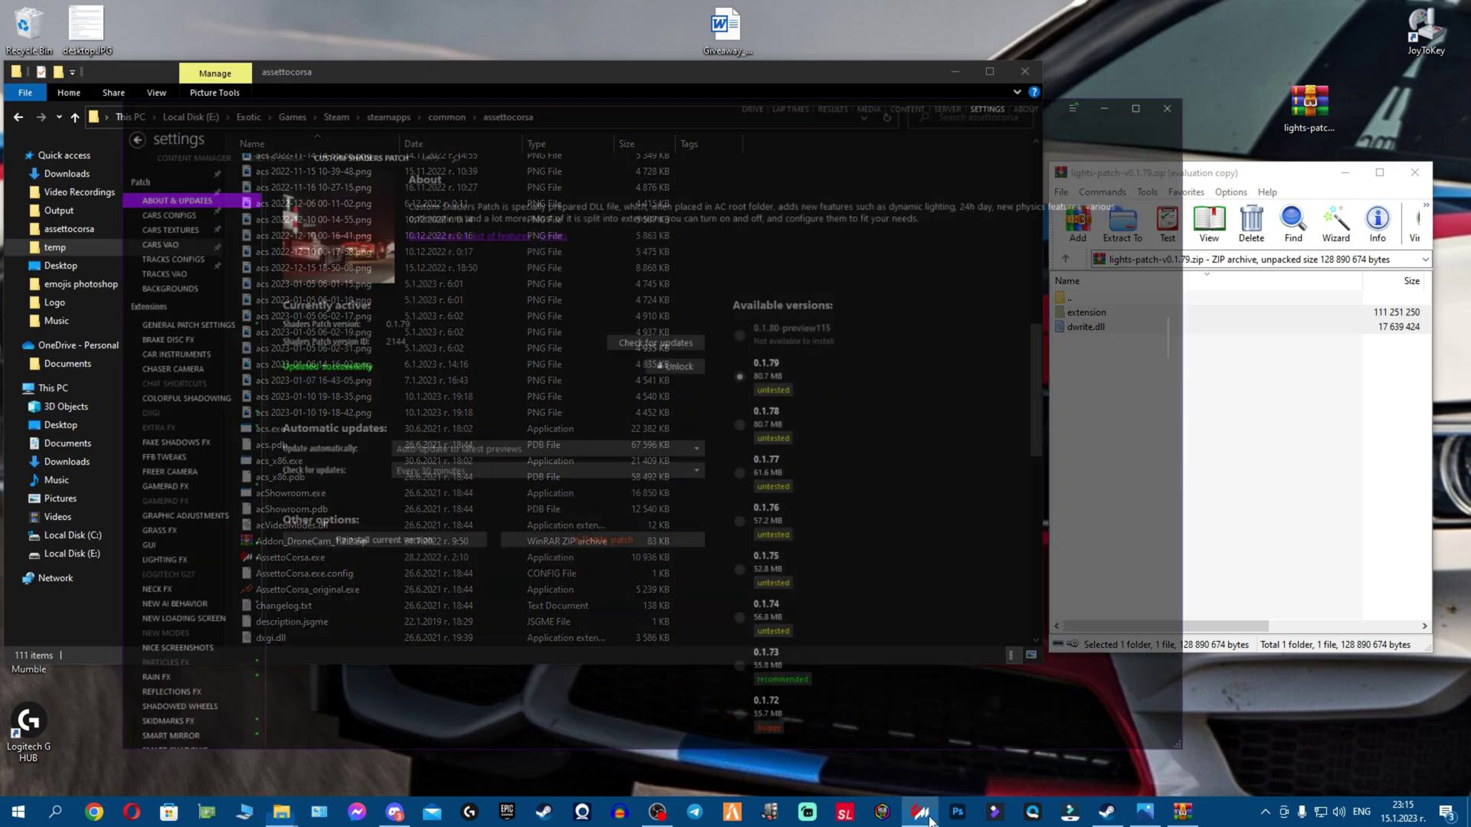
mouse_move(801, 319)
click(1173, 27)
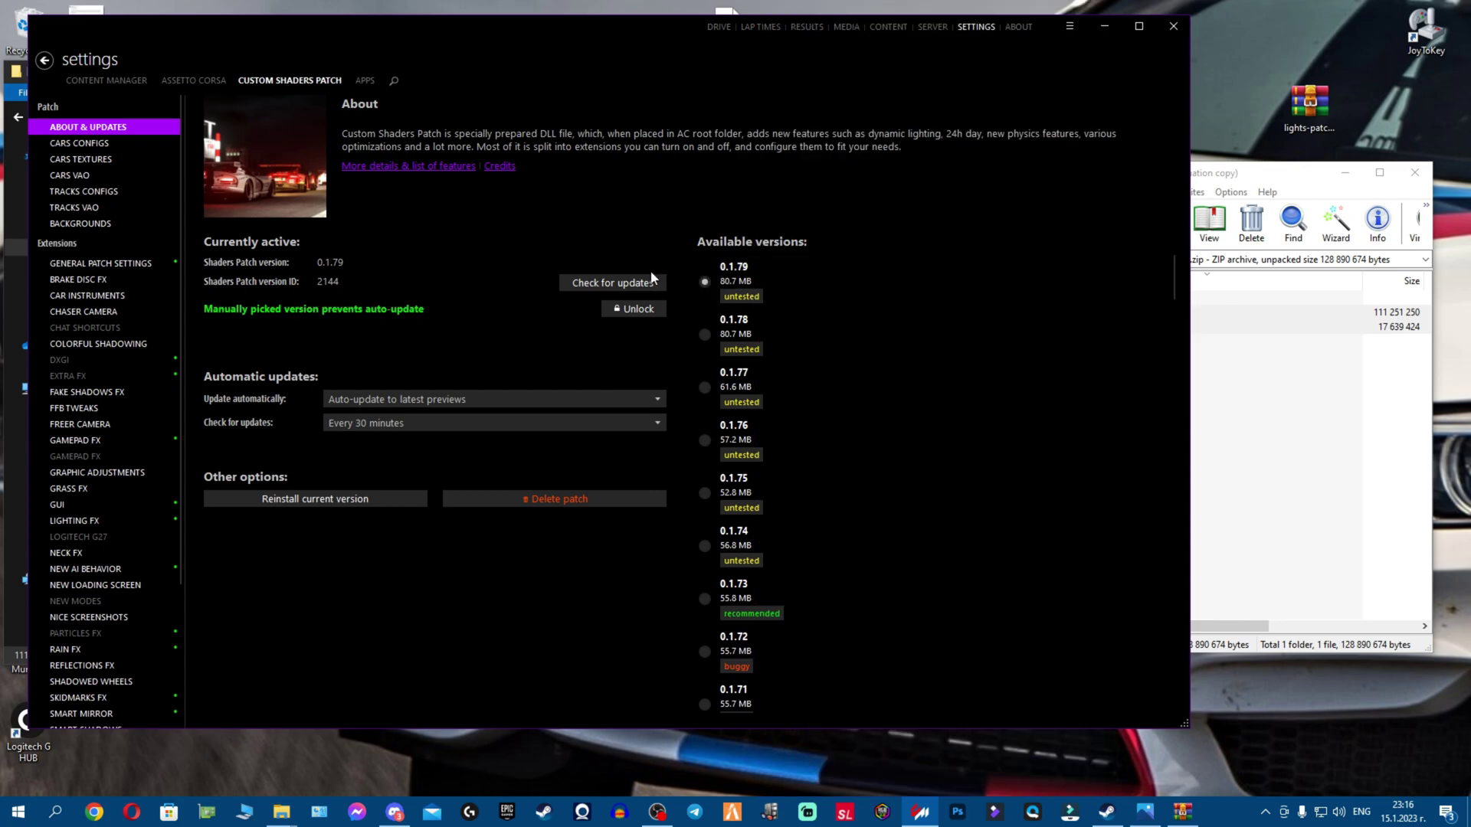
click(613, 283)
click(1169, 30)
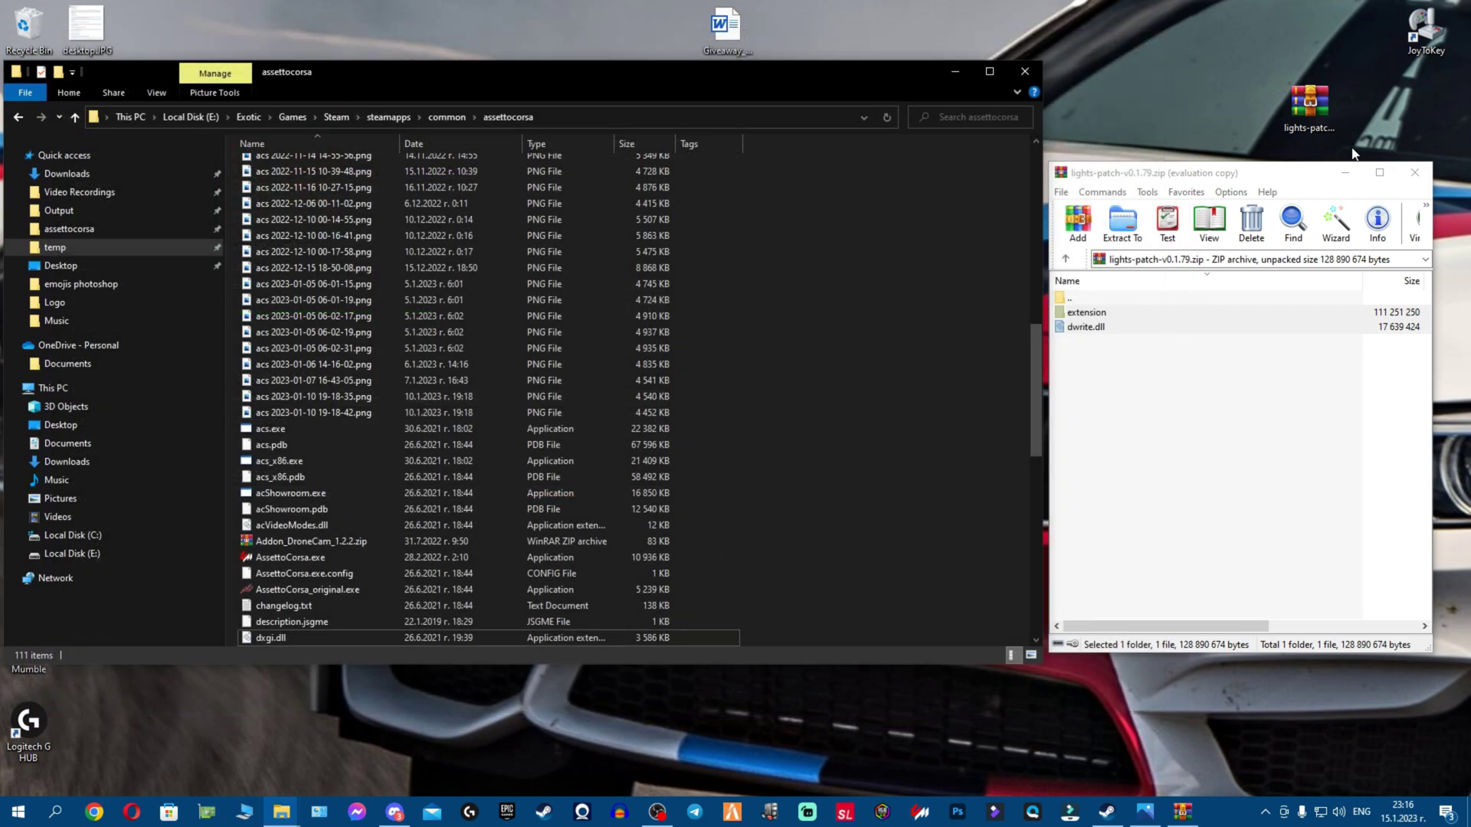
Close the v0.1.79 archive, open the v0.1.80-preview115-full patch archive from the desktop, and dismiss the licence reminder.
click(1422, 179)
click(1310, 107)
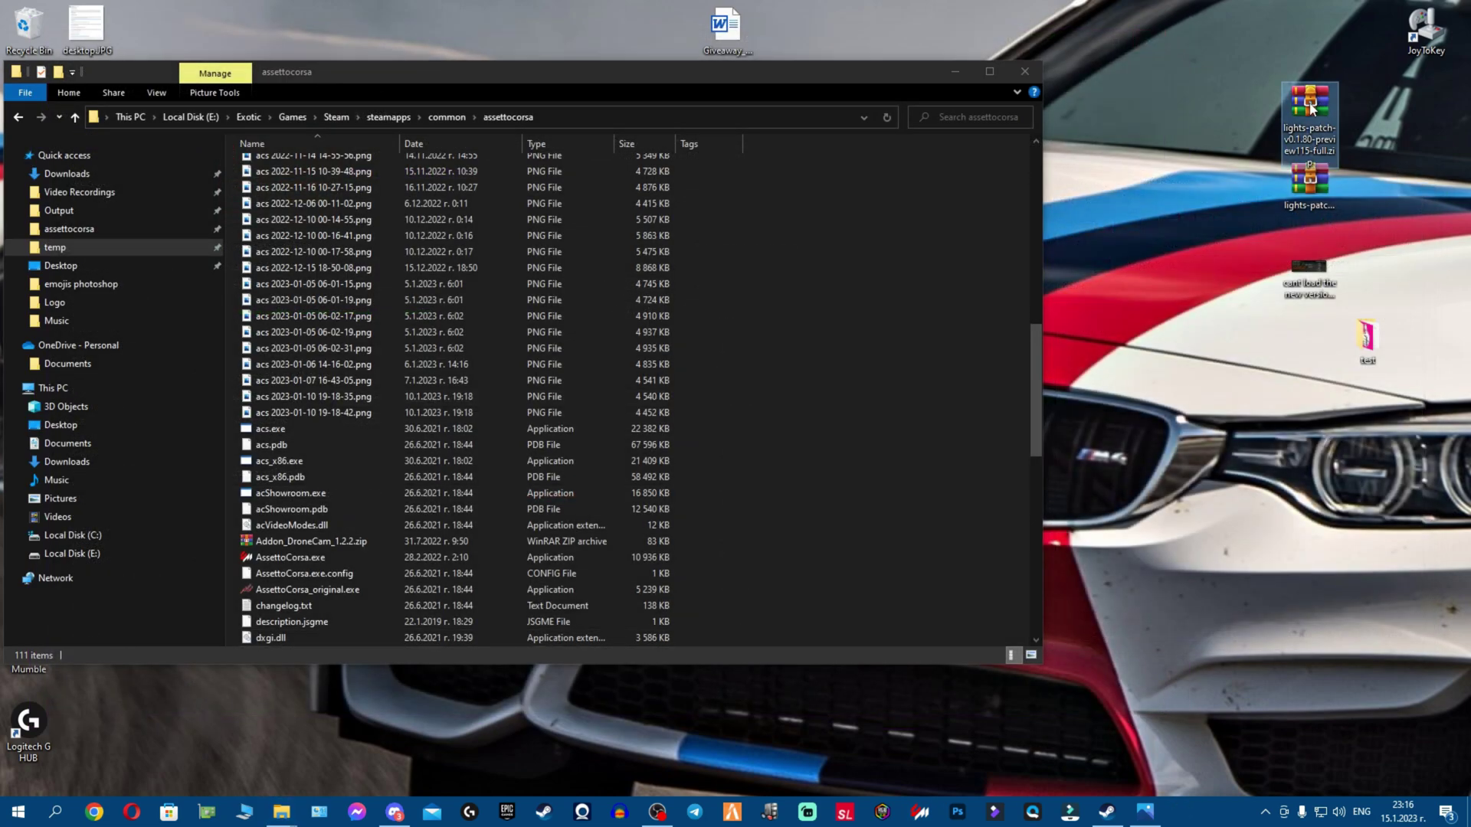
double_click(1310, 107)
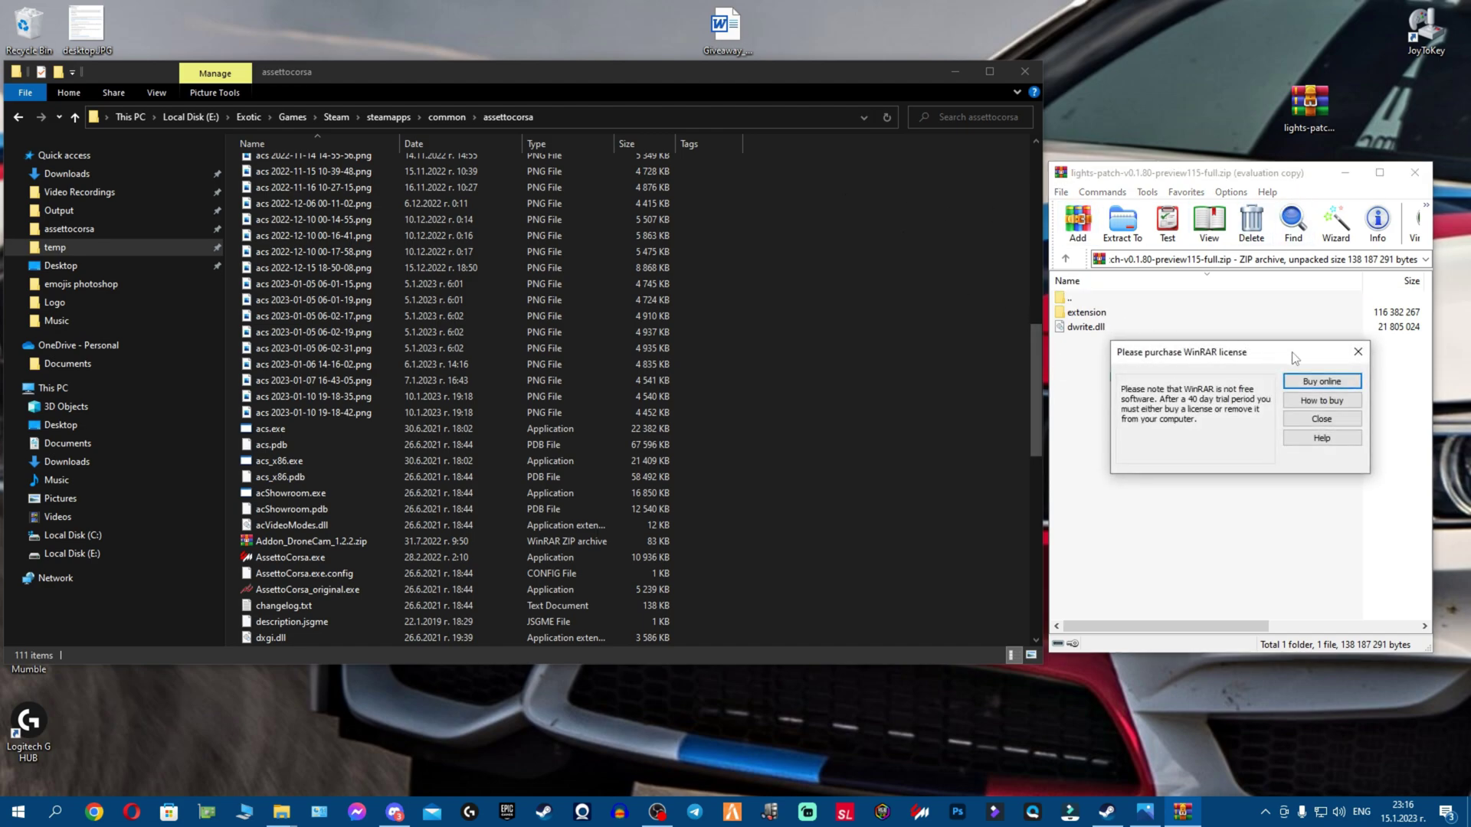
click(1356, 353)
Extract the extension folder and dwrite.dll from the v0.1.80-preview115 archive into the assettocorsa root folder, replacing the existing files.
drag(1173, 345, 1156, 311)
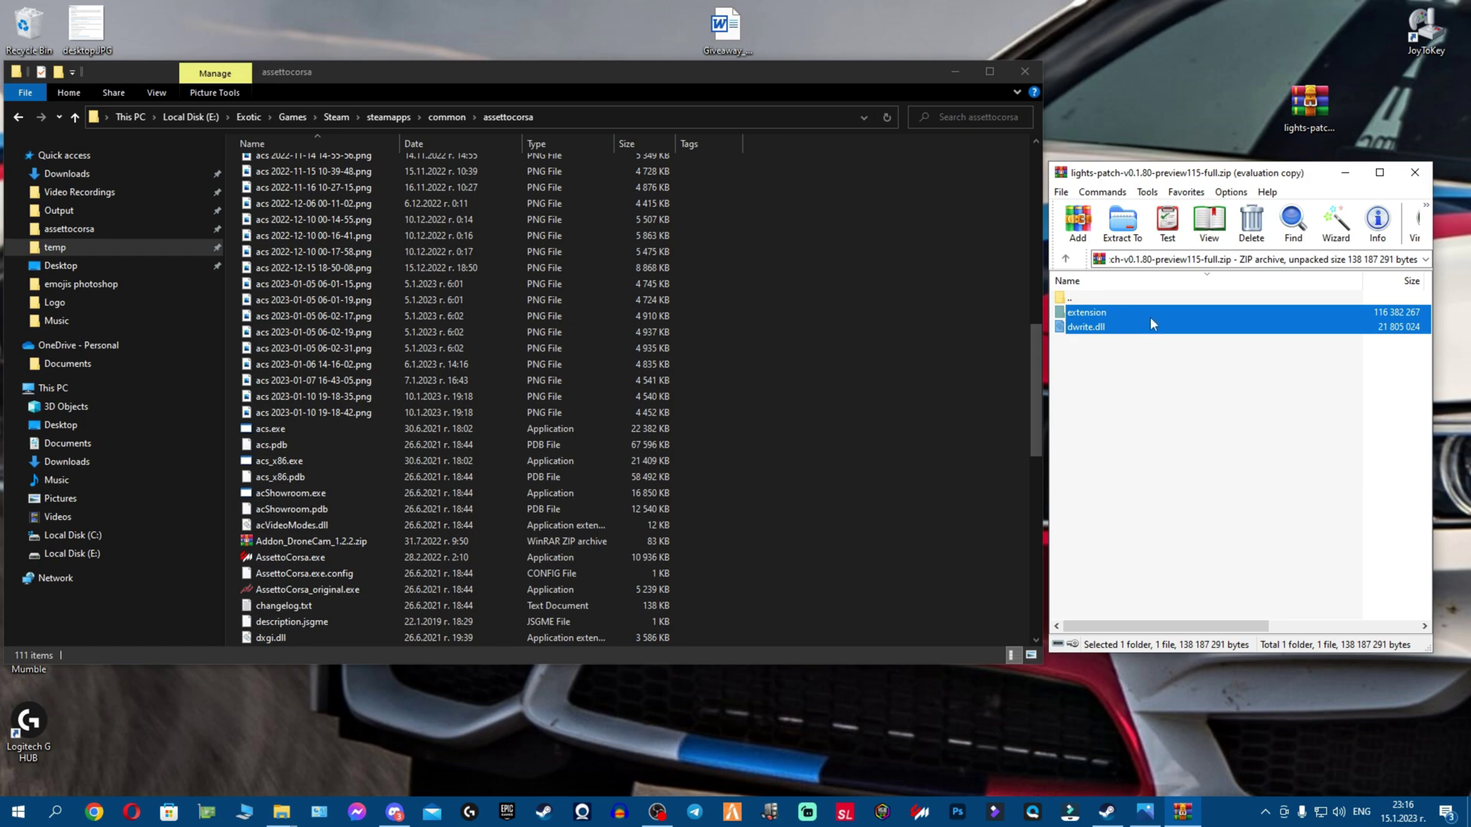
drag(1151, 318, 919, 307)
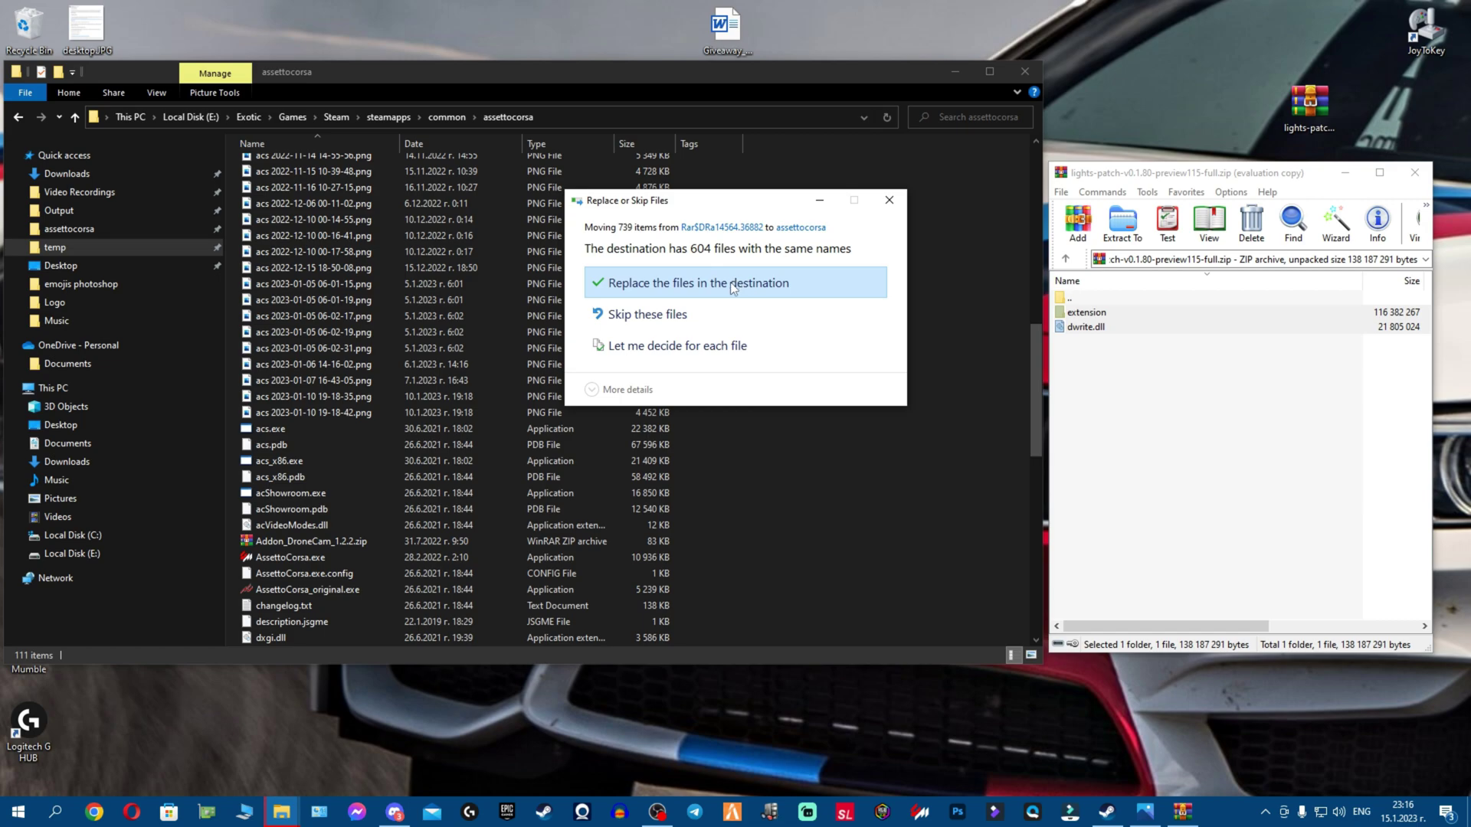
click(729, 282)
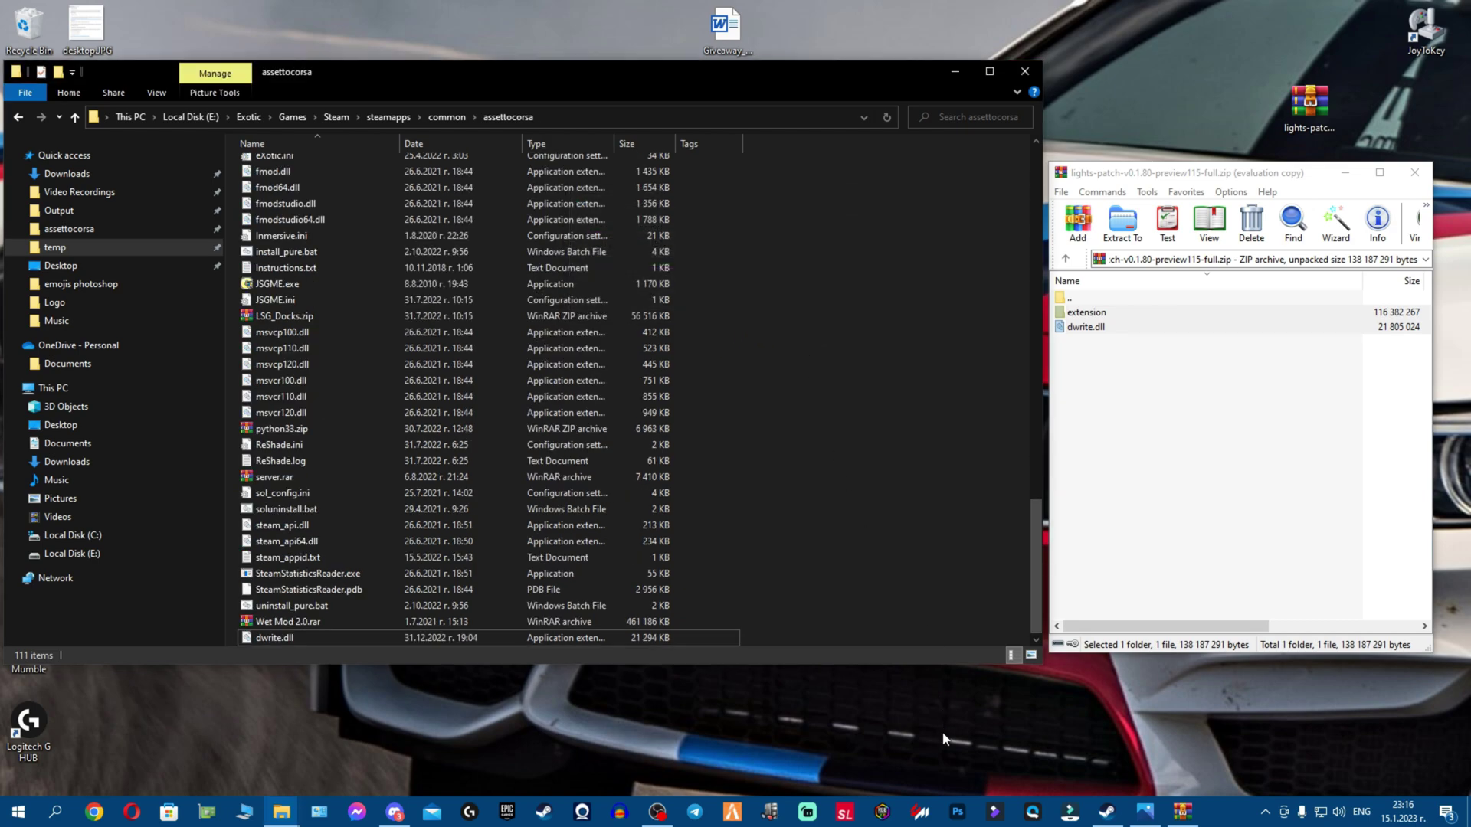
Switch to Content Manager, check the active patch version, and load the eXotic Photo Settings preset for Custom Shaders Patch.
click(930, 810)
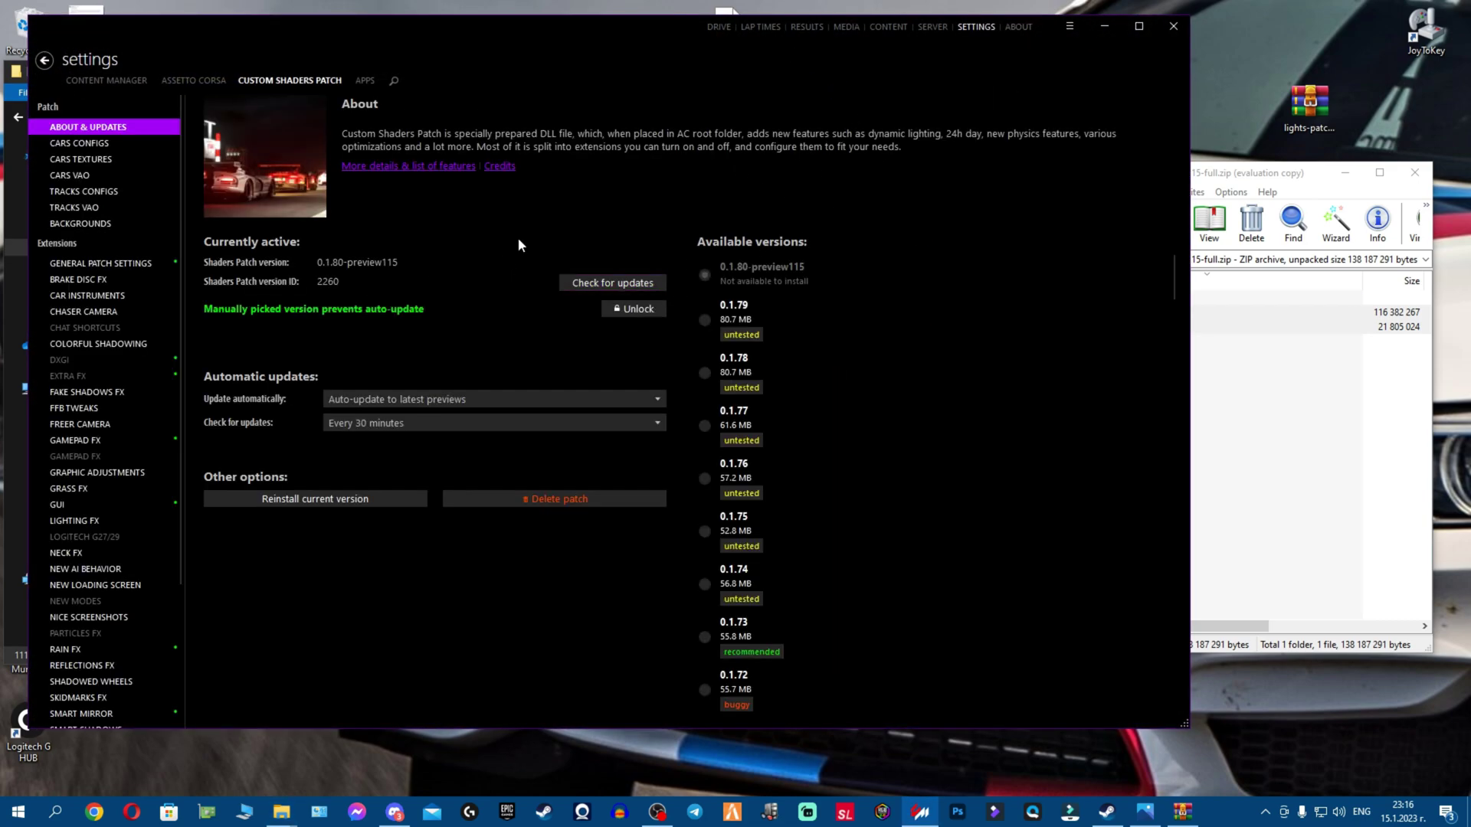
click(721, 26)
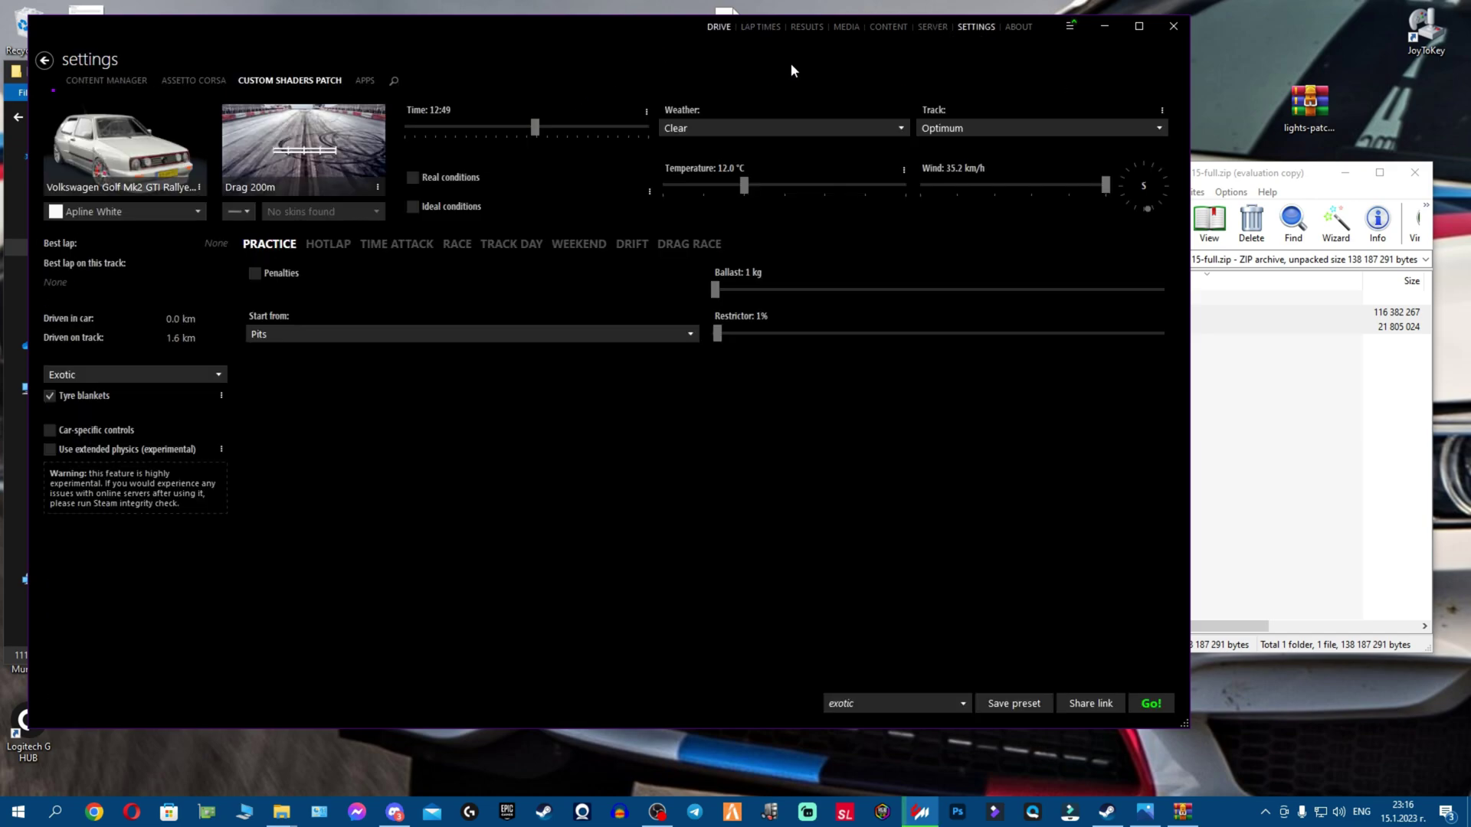
key(alt+Left)
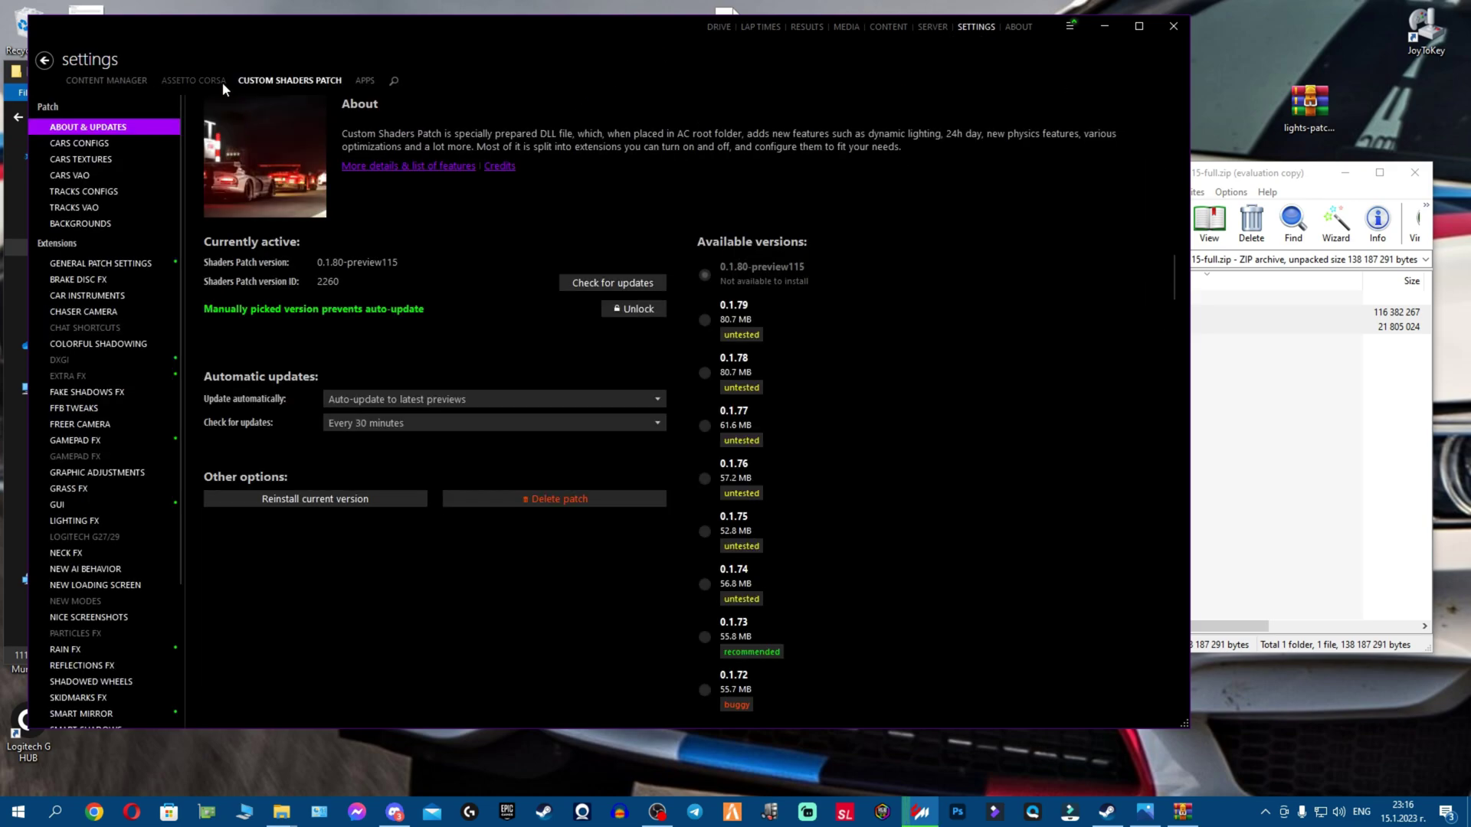
click(116, 264)
click(655, 705)
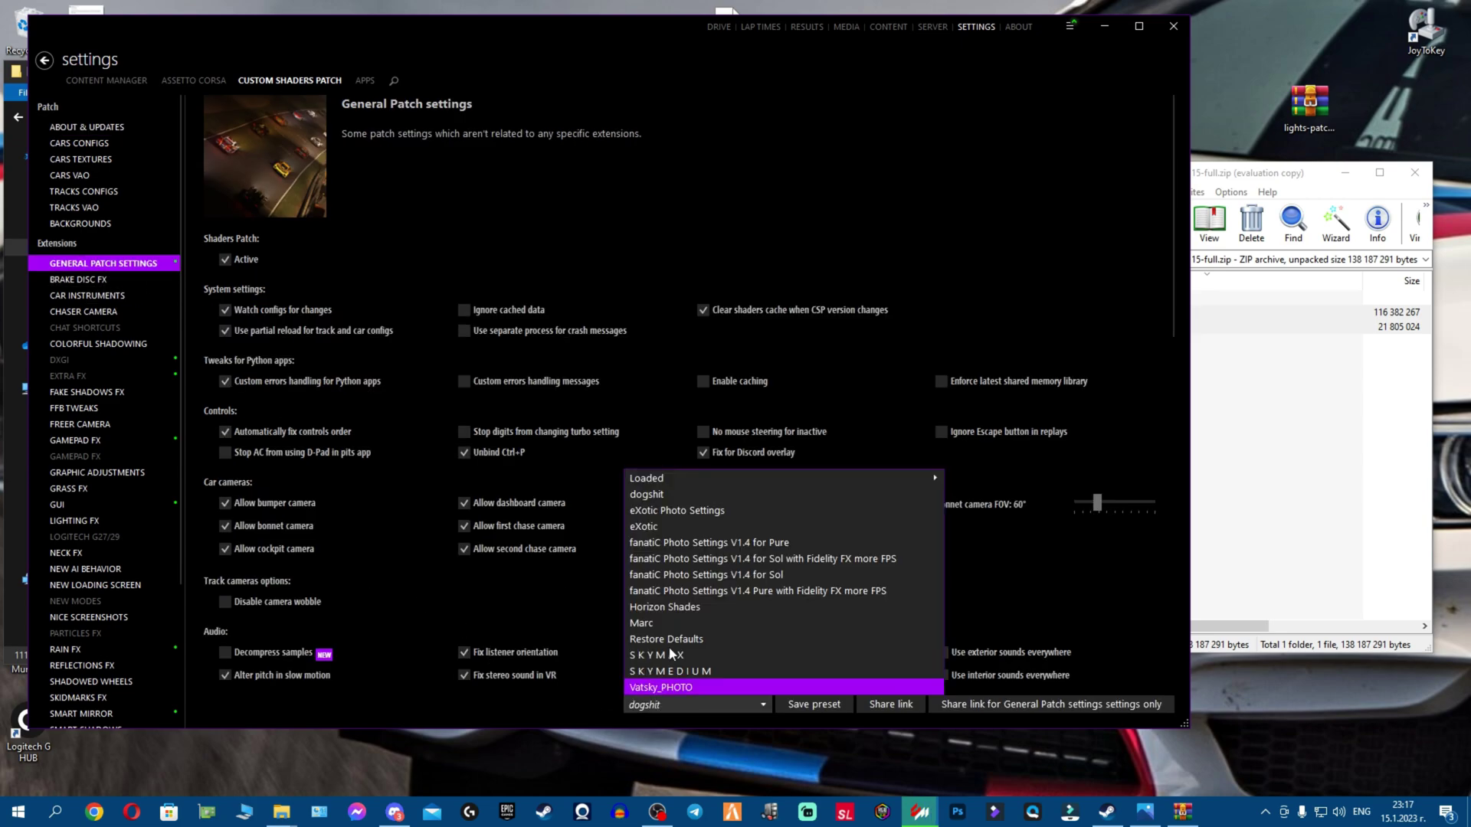
click(726, 511)
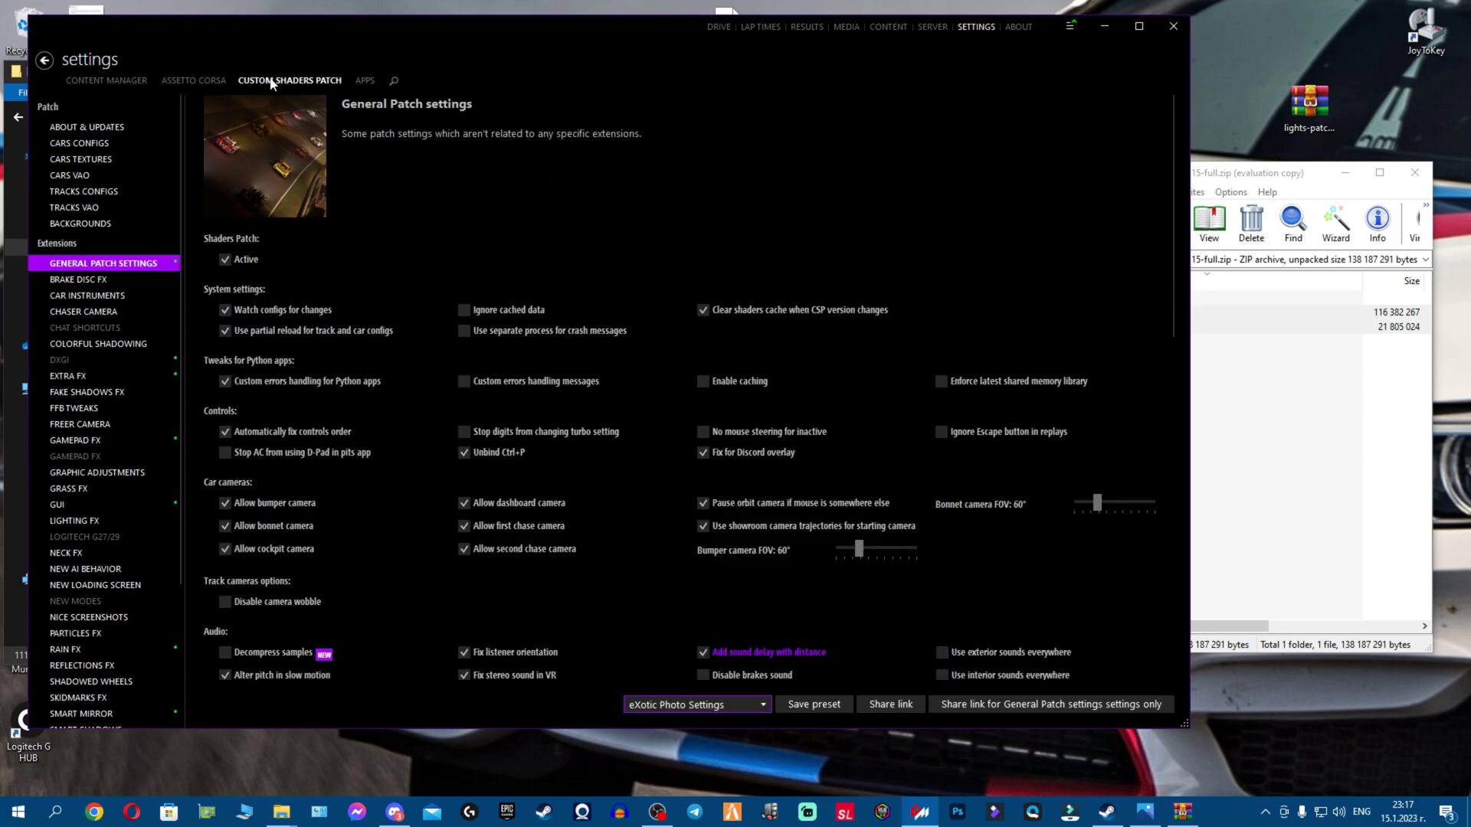
Load the eXoticPhoto preset in the Assetto Corsa video settings.
click(192, 81)
click(793, 703)
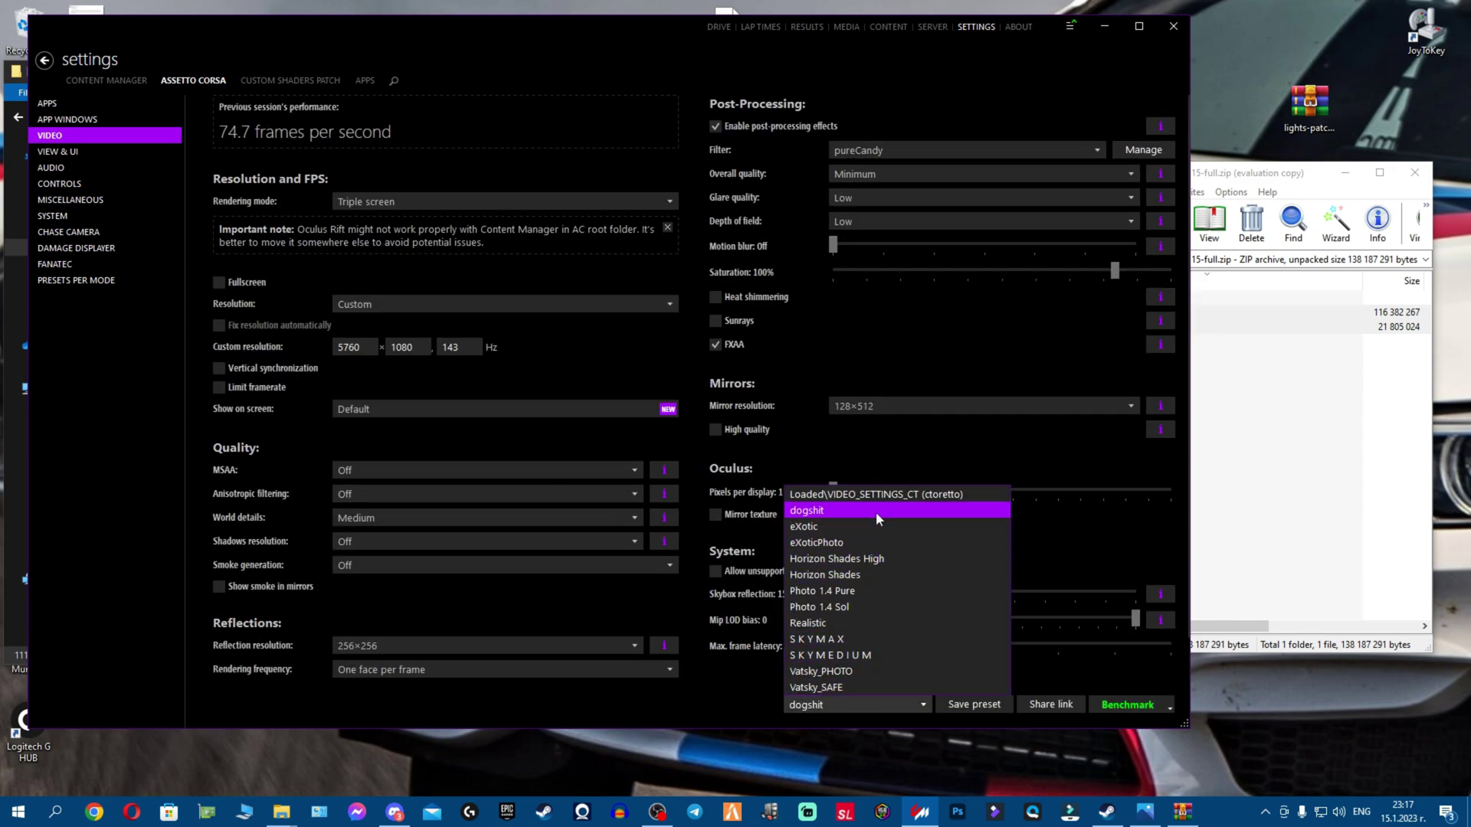
click(872, 543)
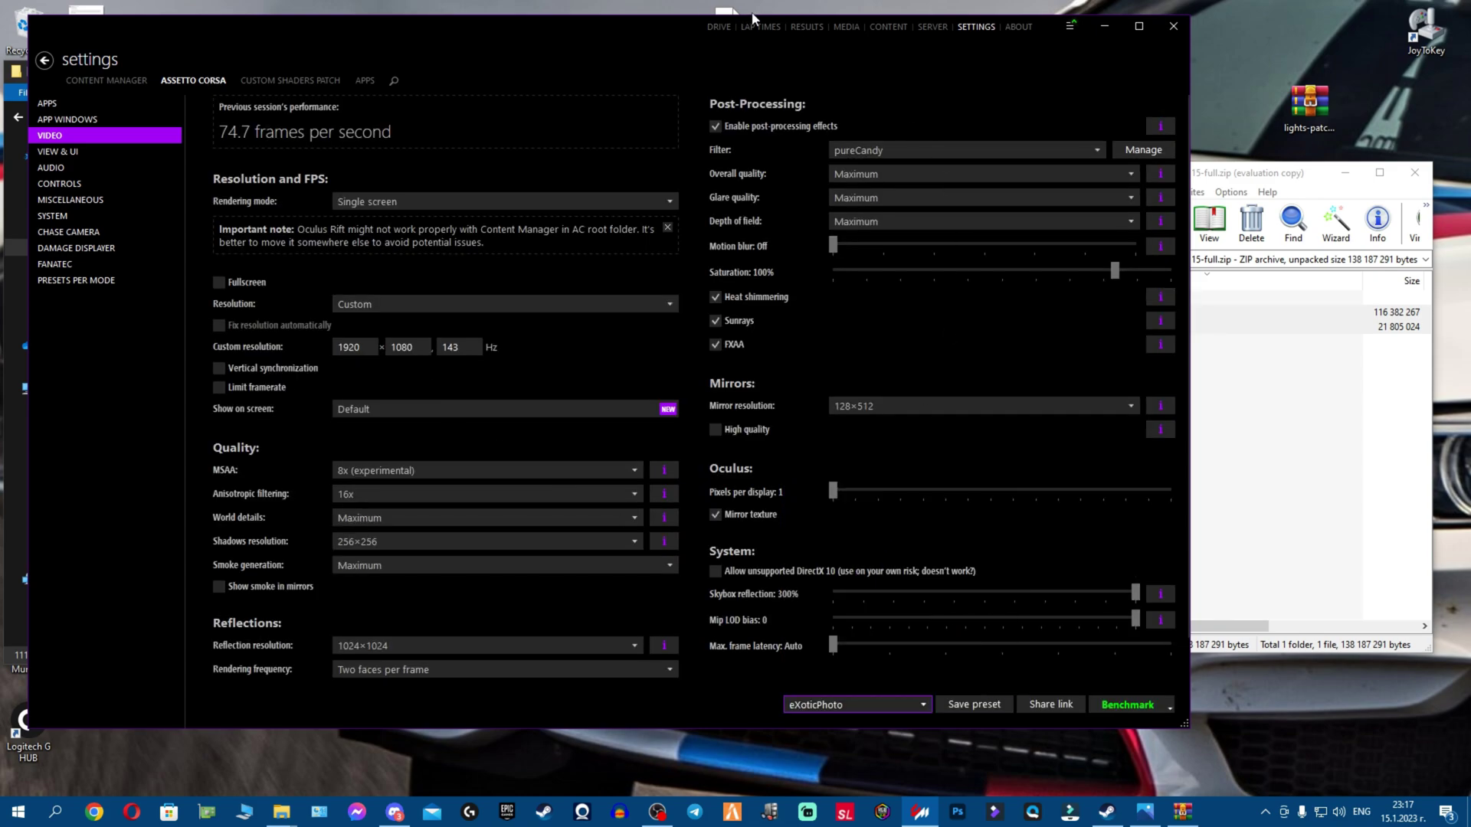
Launch a practice session with the Volkswagen Golf Mk2 on Drag 200m to test the patch, exit the game, and dismiss the session results.
click(712, 26)
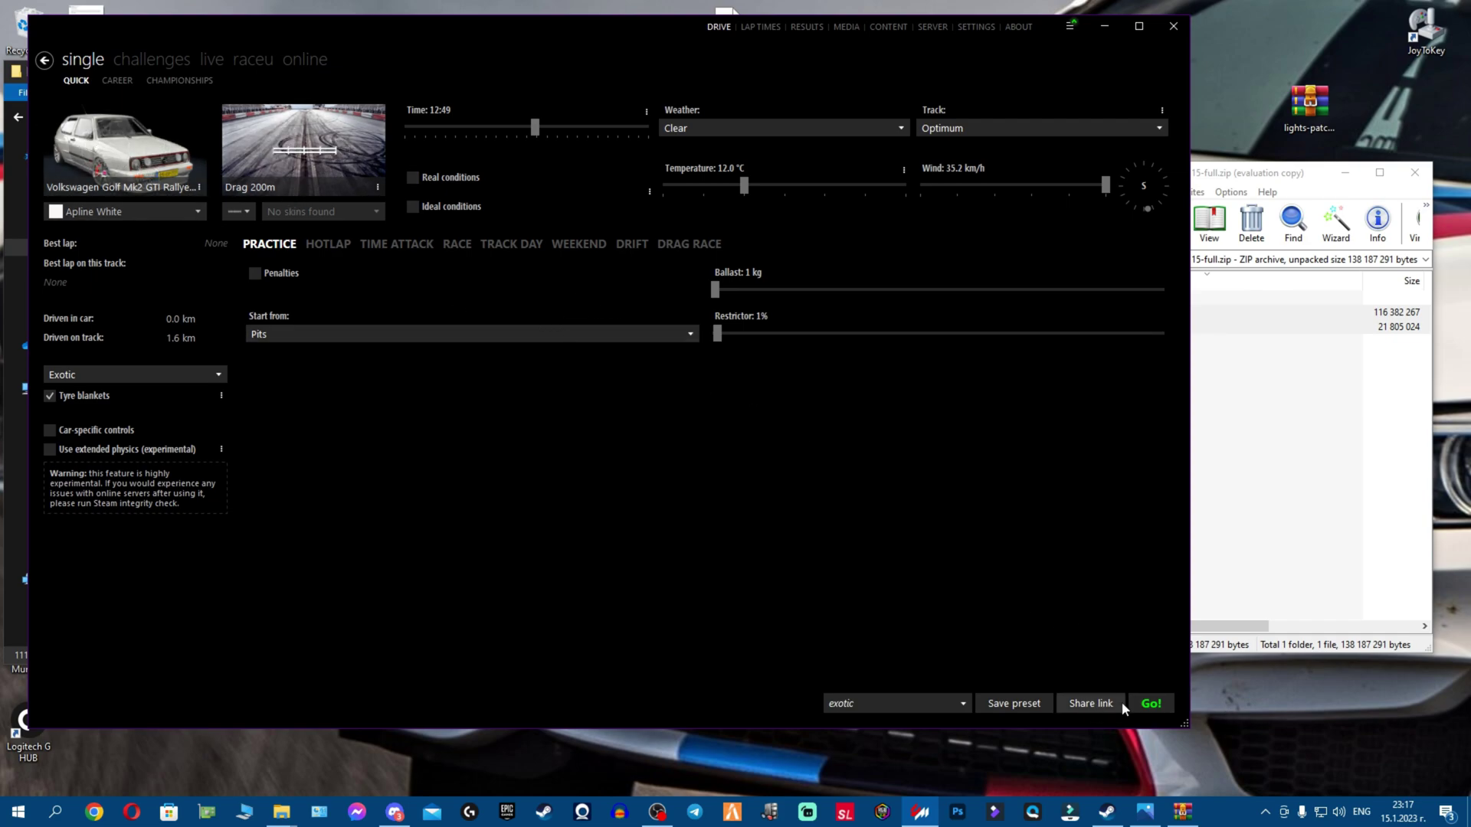
click(1147, 705)
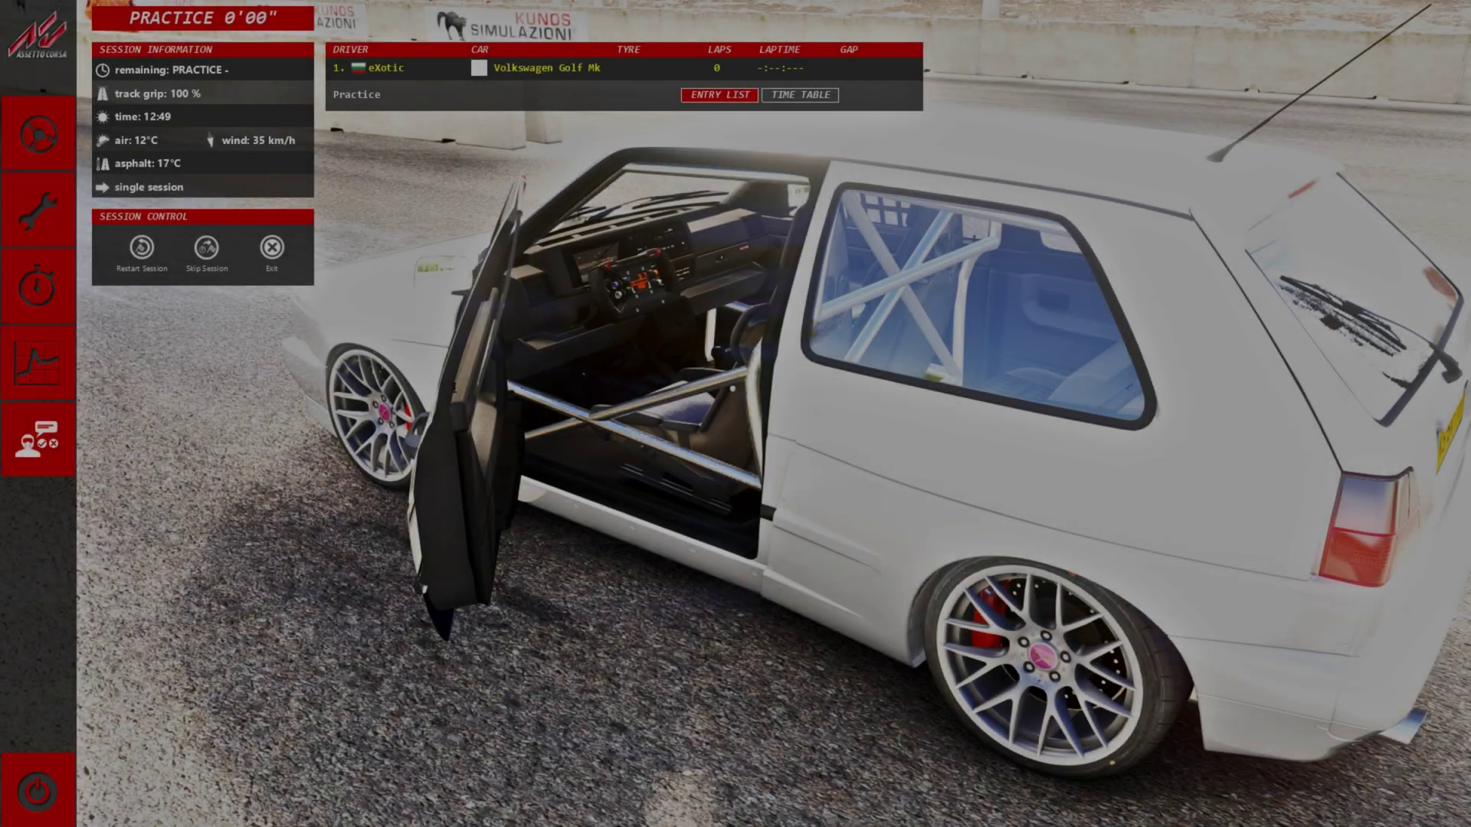
key(Escape)
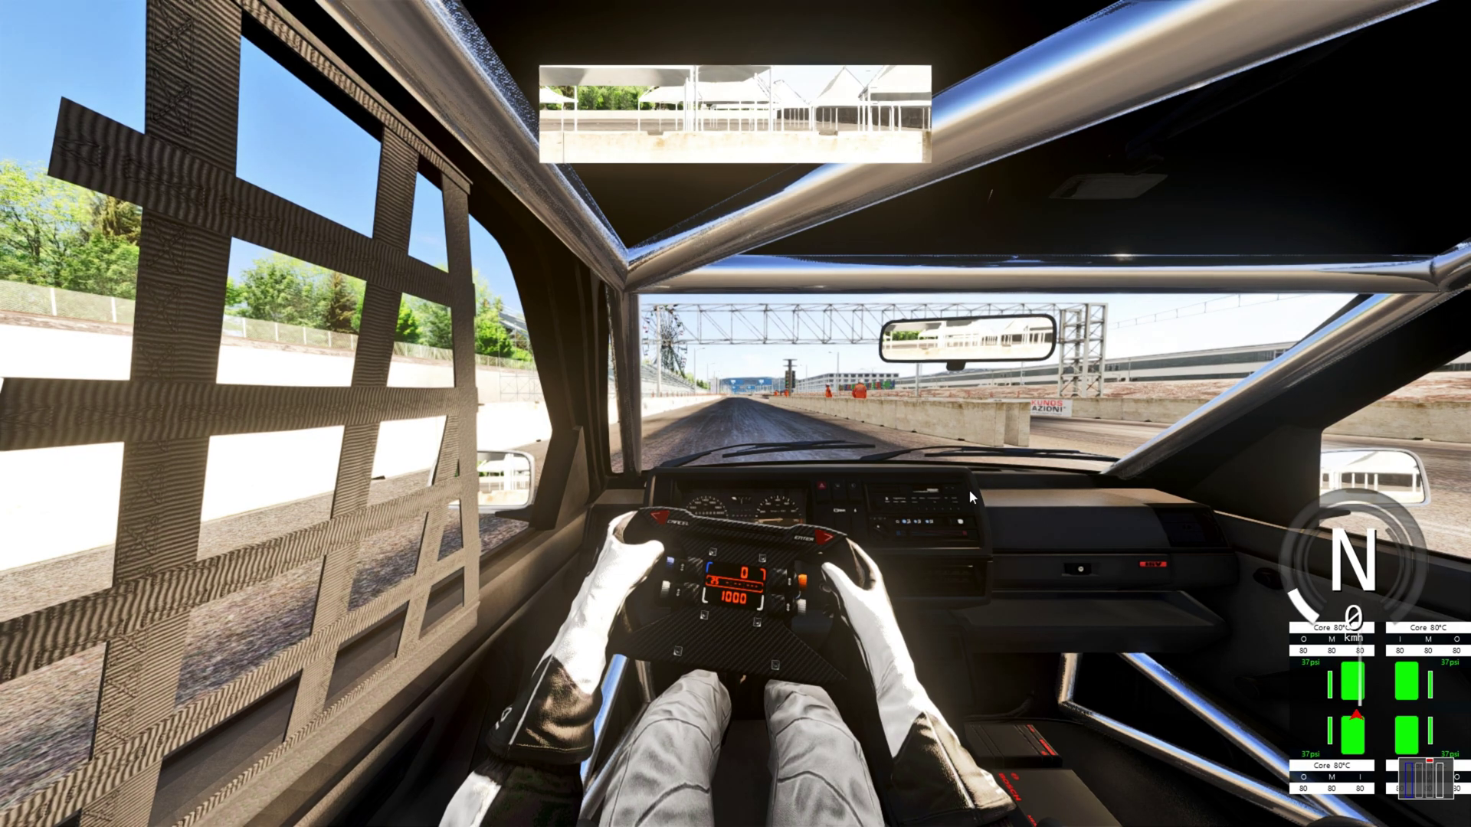
key(alt+F4)
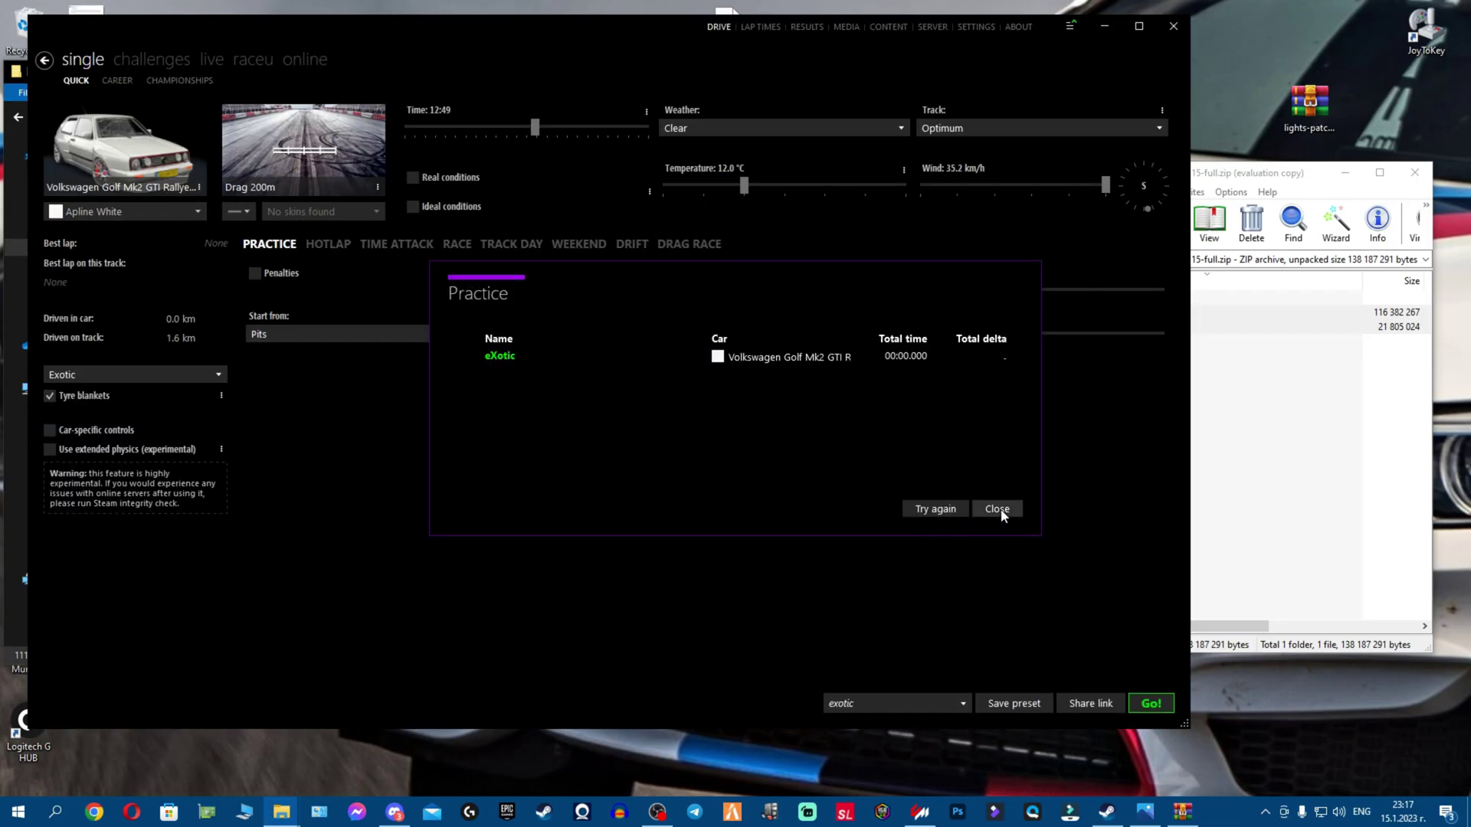
click(995, 508)
Examine the active Custom Shaders Patch version and the change notes of version 0.1.78 in the patch's update settings.
click(975, 27)
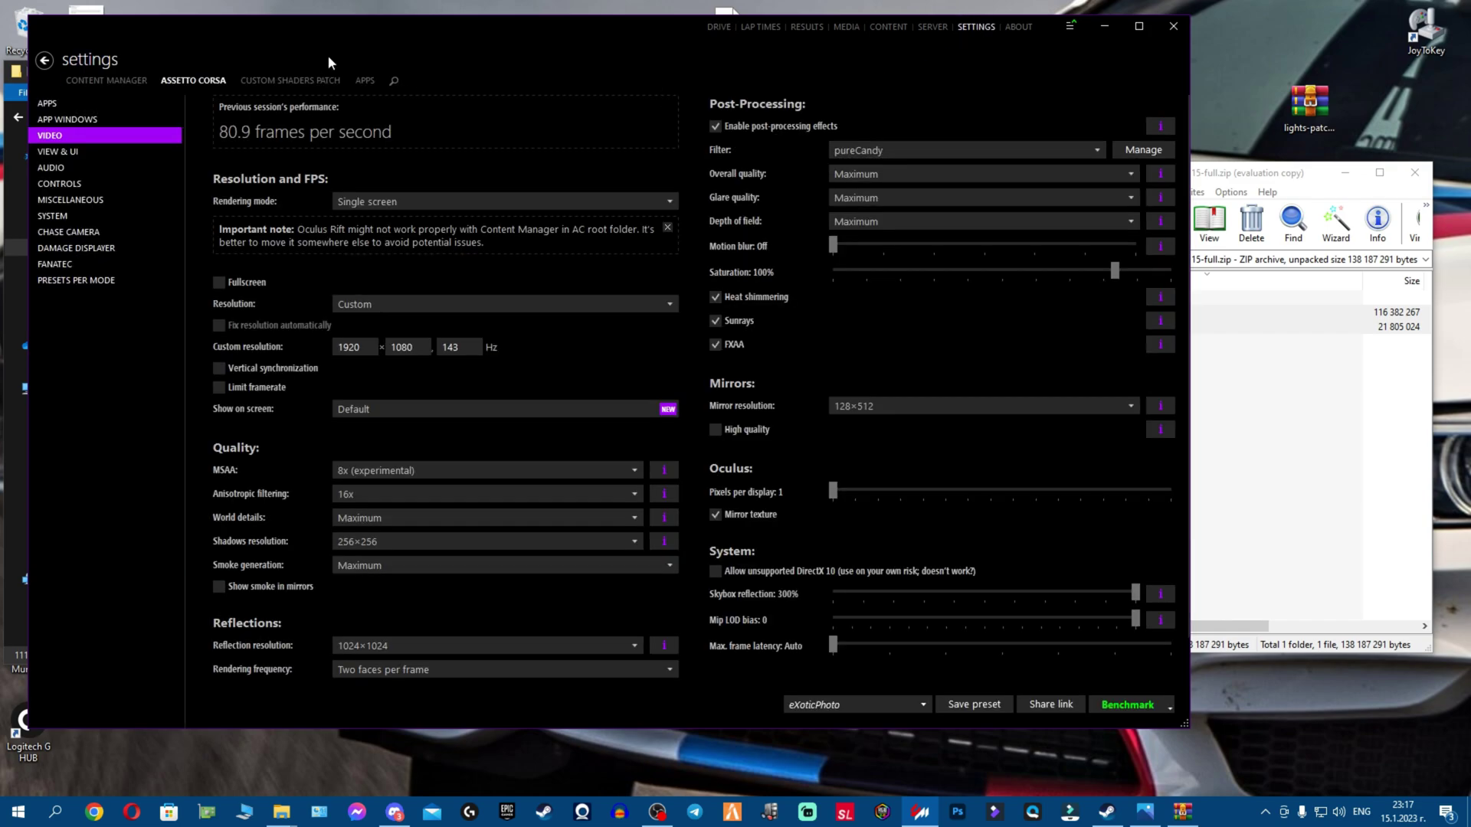
click(286, 83)
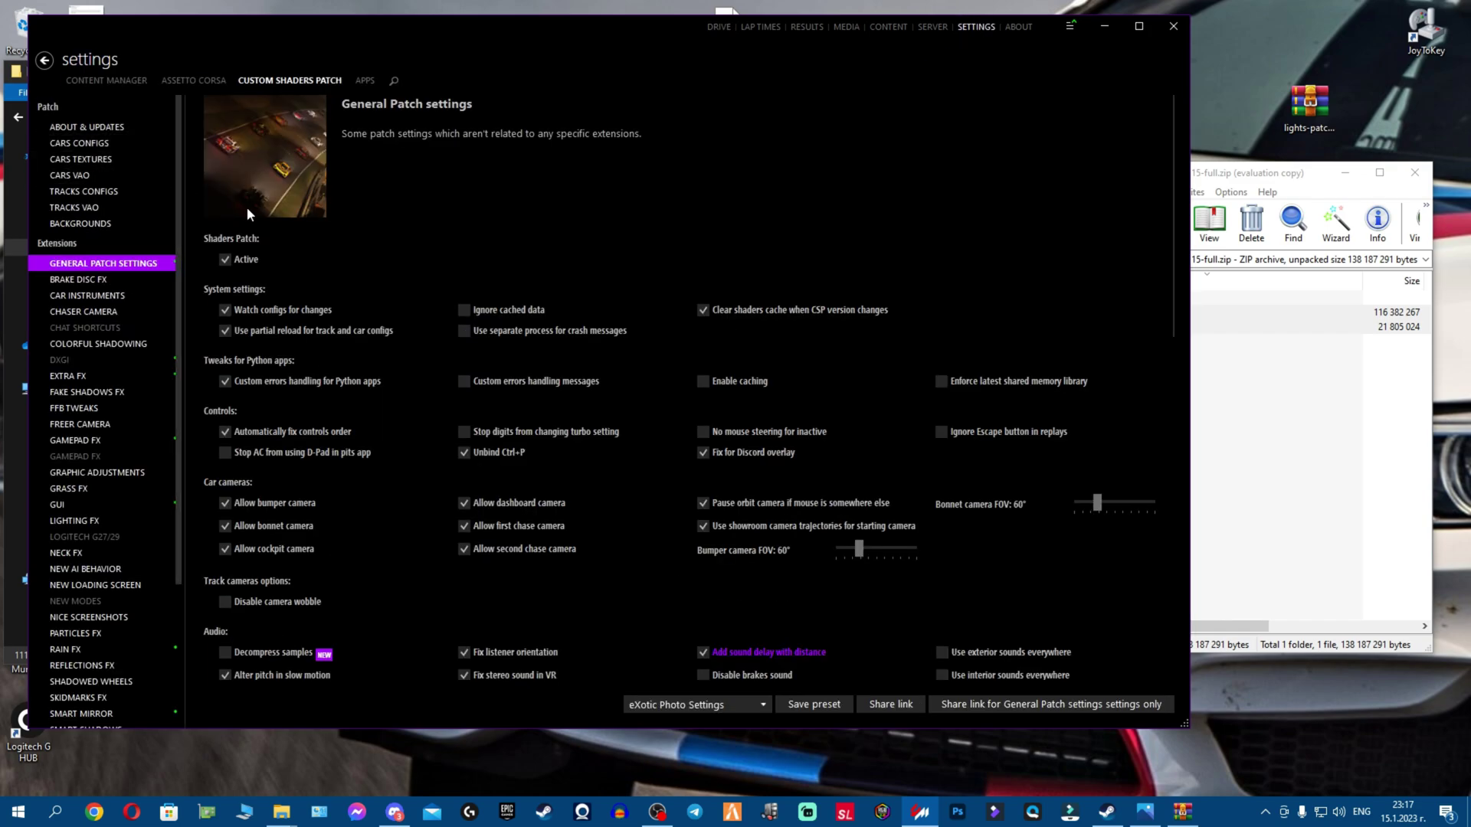
click(75, 126)
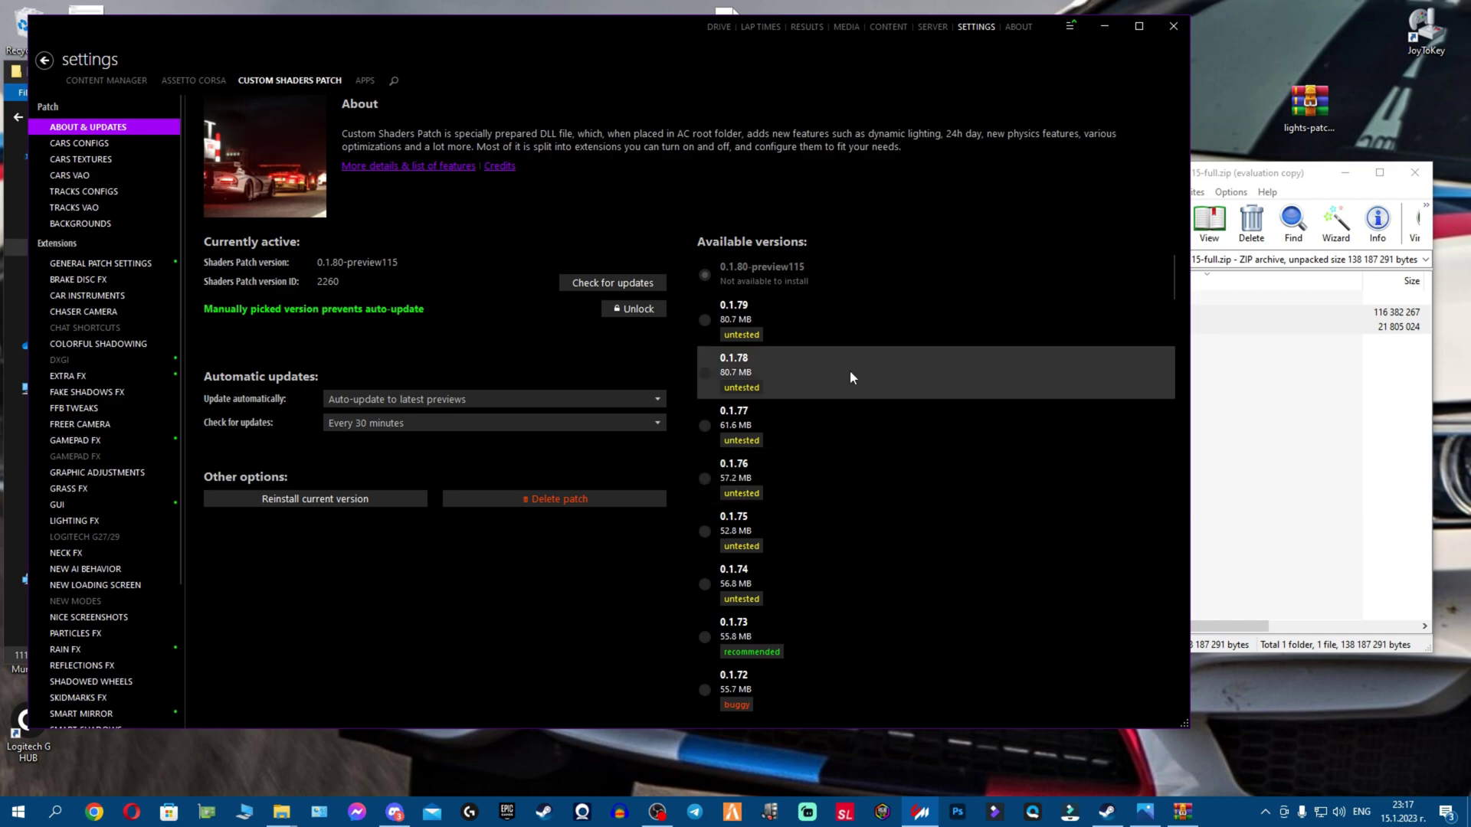
mouse_move(840, 379)
mouse_move(875, 324)
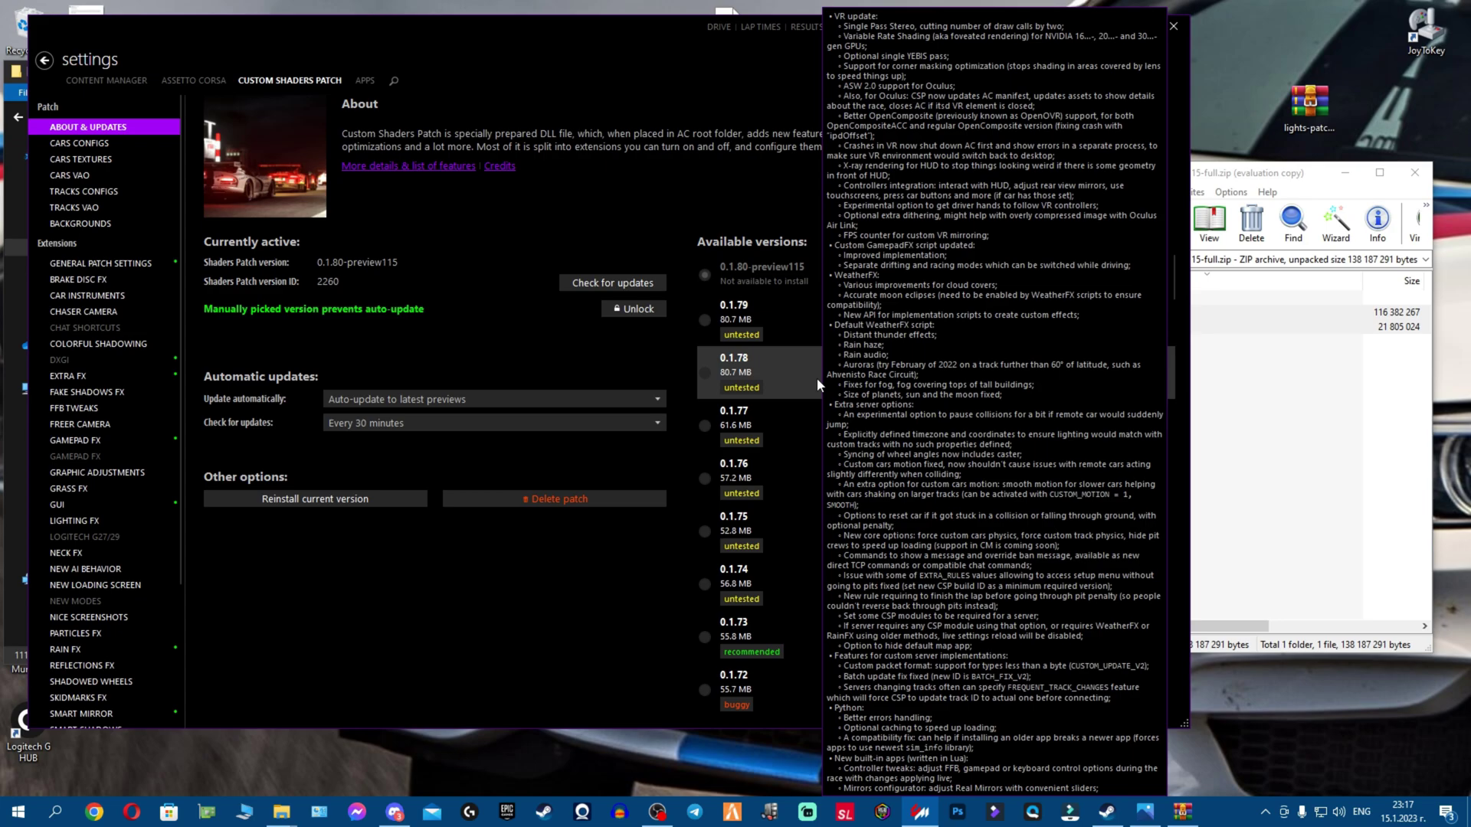
Launch the Drag 200m practice session again and cancel waiting for the end of the race.
click(714, 28)
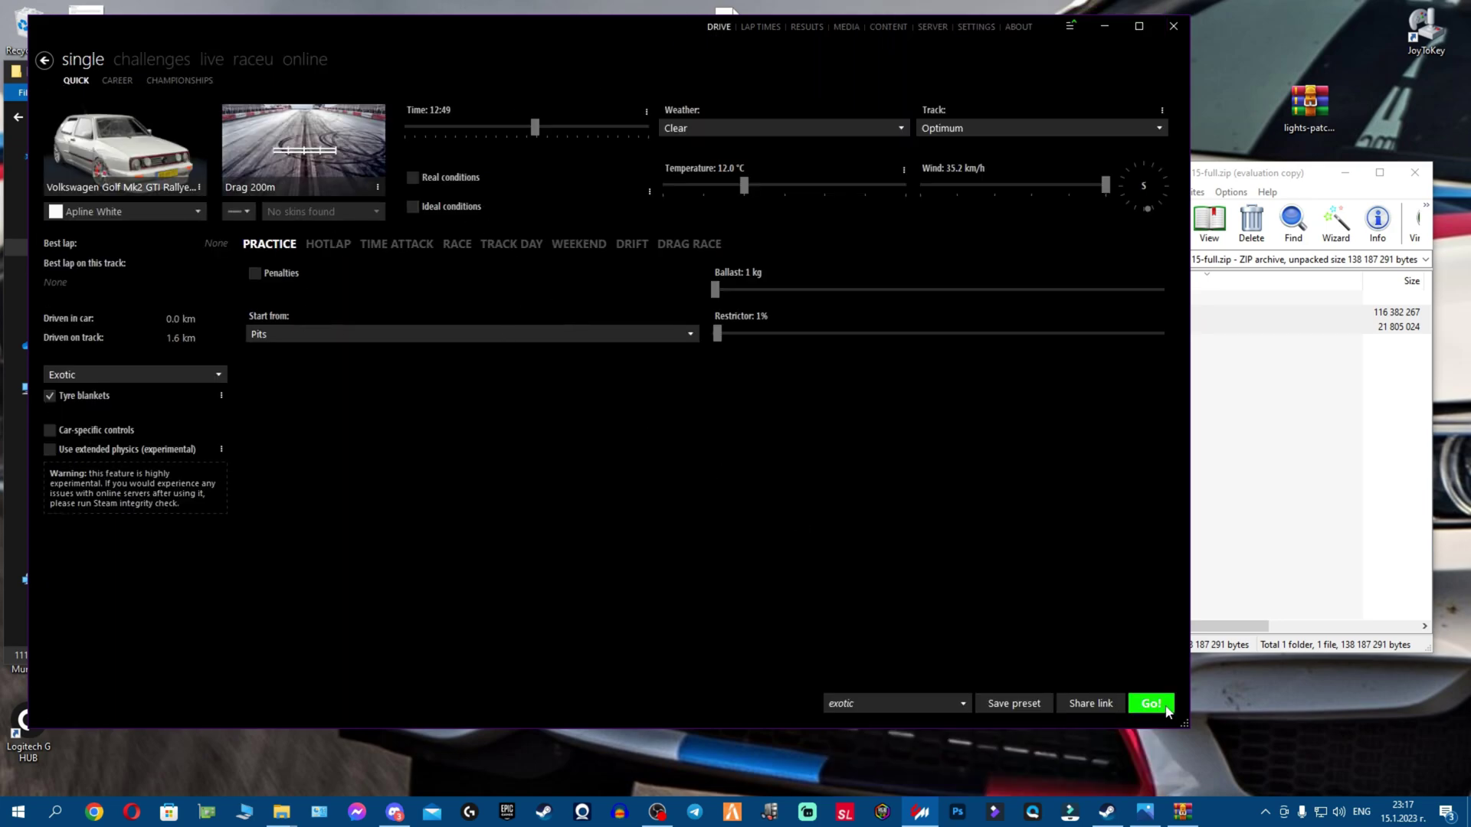
click(1150, 703)
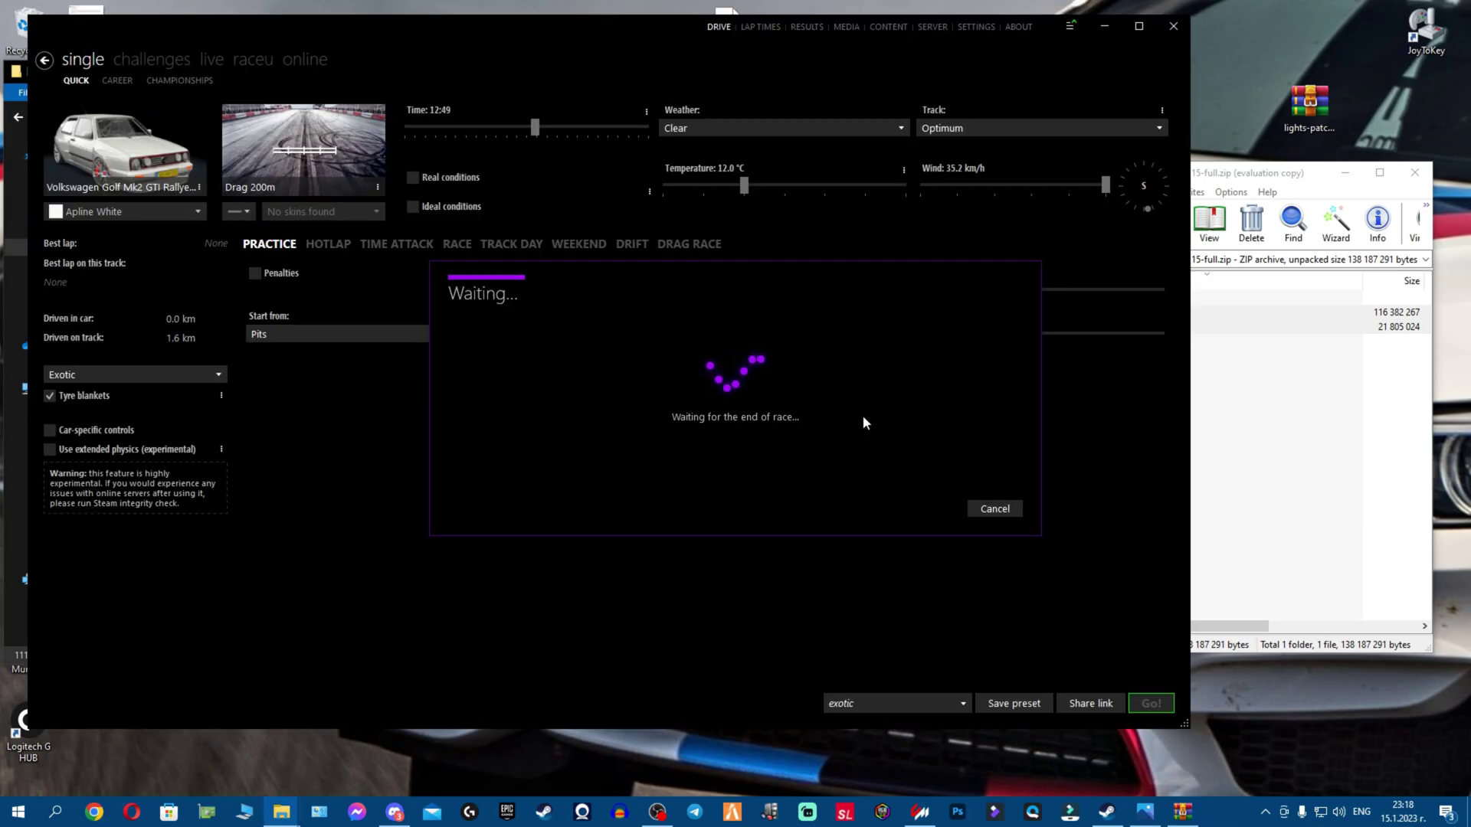
click(1012, 510)
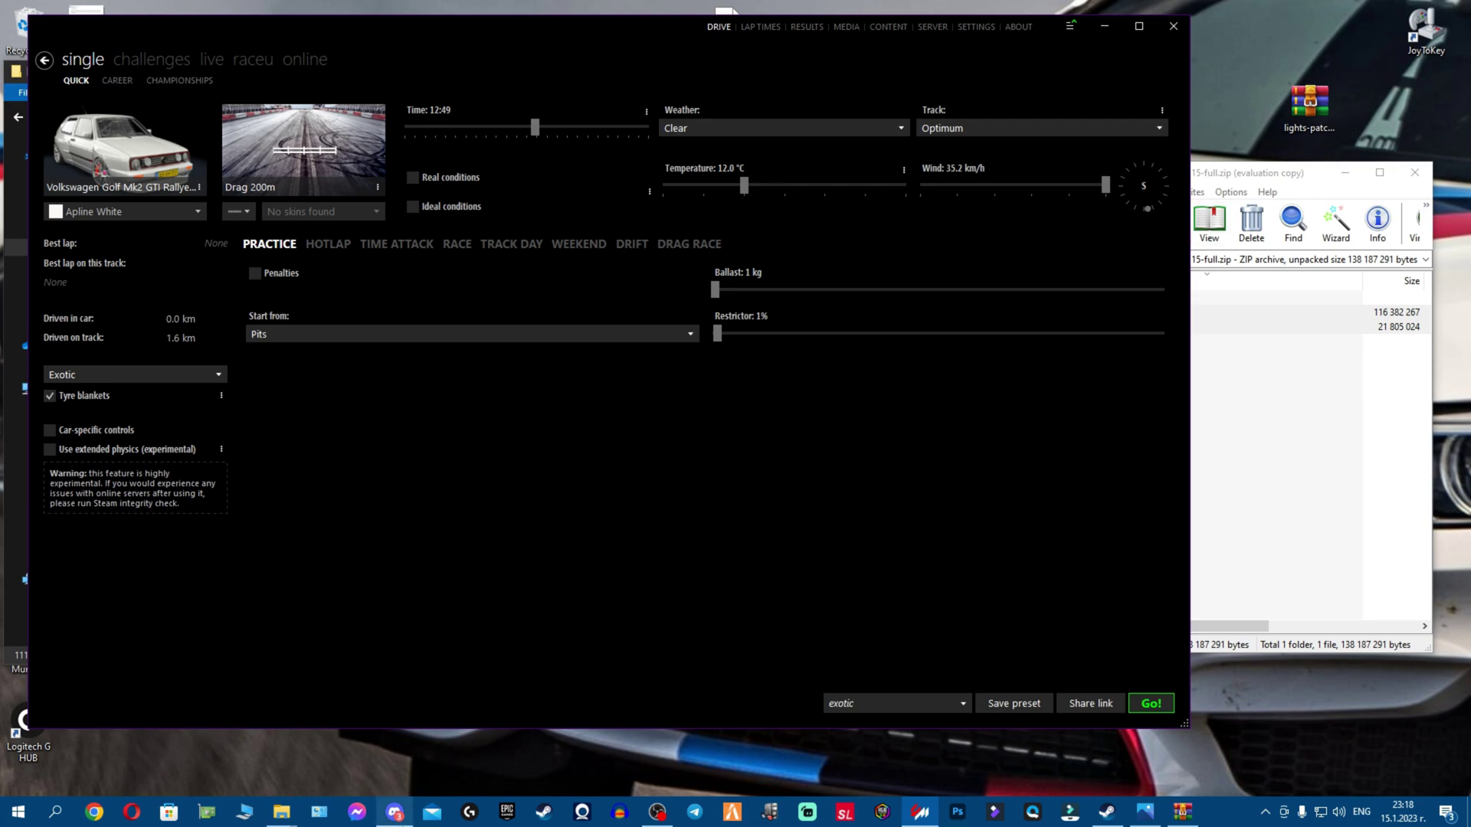
Switch to Discord, browse the Mod-Showcase, Skin-Release and Mod-Release channels of the eXotic Drift & Race server, and put Discord away.
key(alt+Tab)
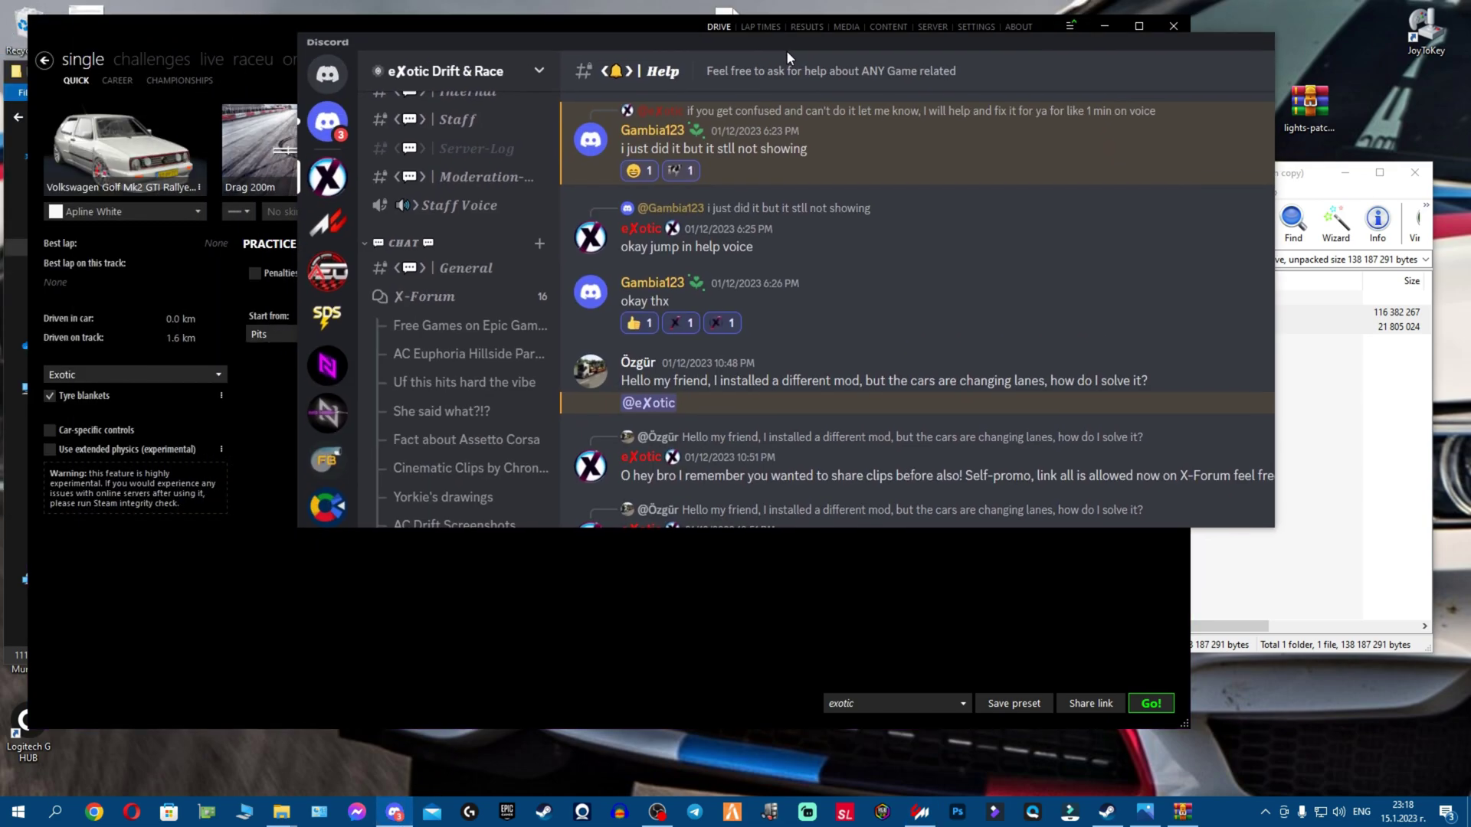
double_click(789, 52)
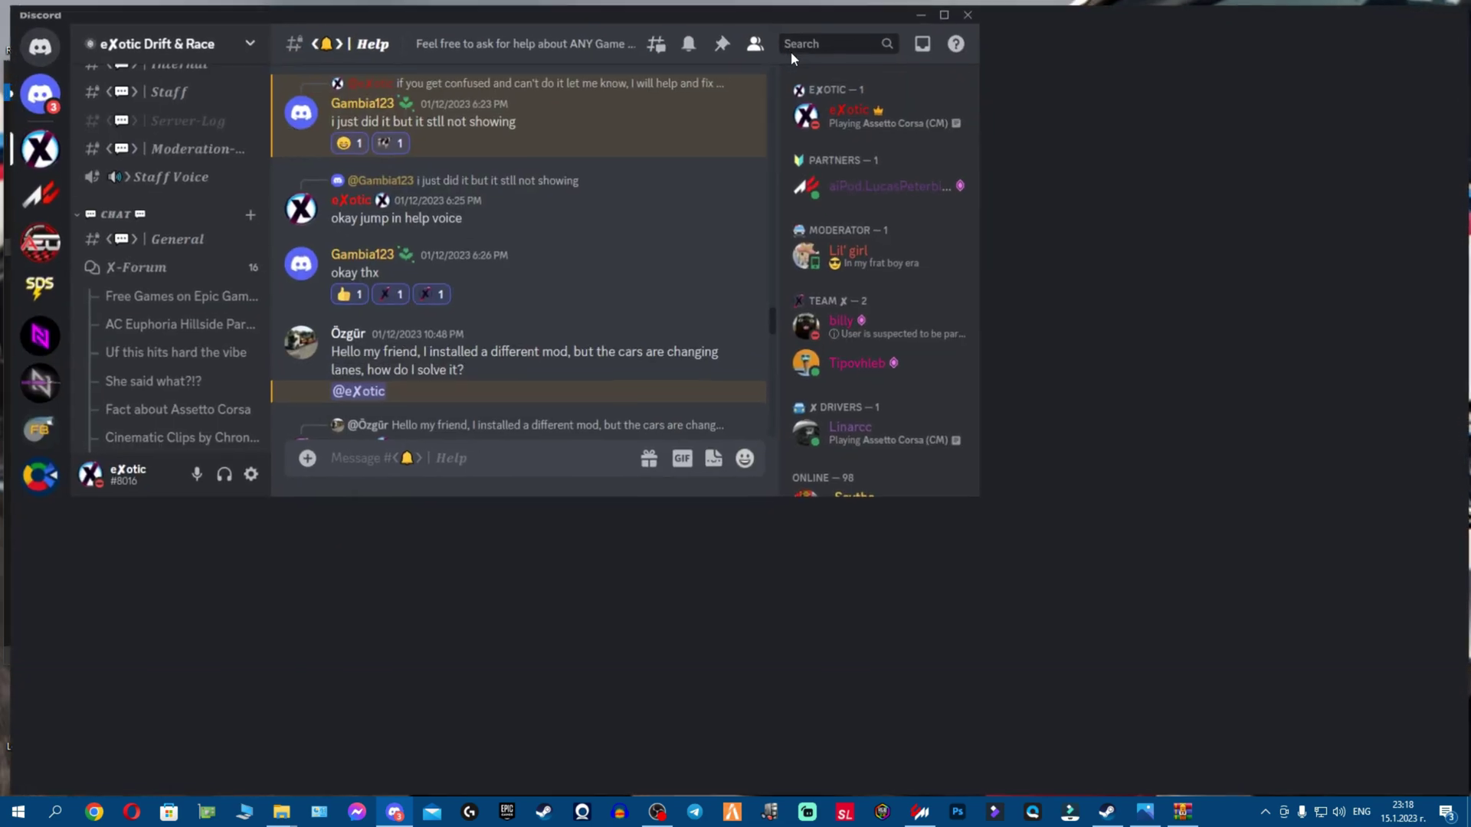
scroll(173, 247, up, 6)
scroll(136, 149, up, 2)
click(174, 400)
scroll(582, 467, up, 7)
scroll(194, 375, up, 2)
scroll(194, 372, up, 2)
click(174, 404)
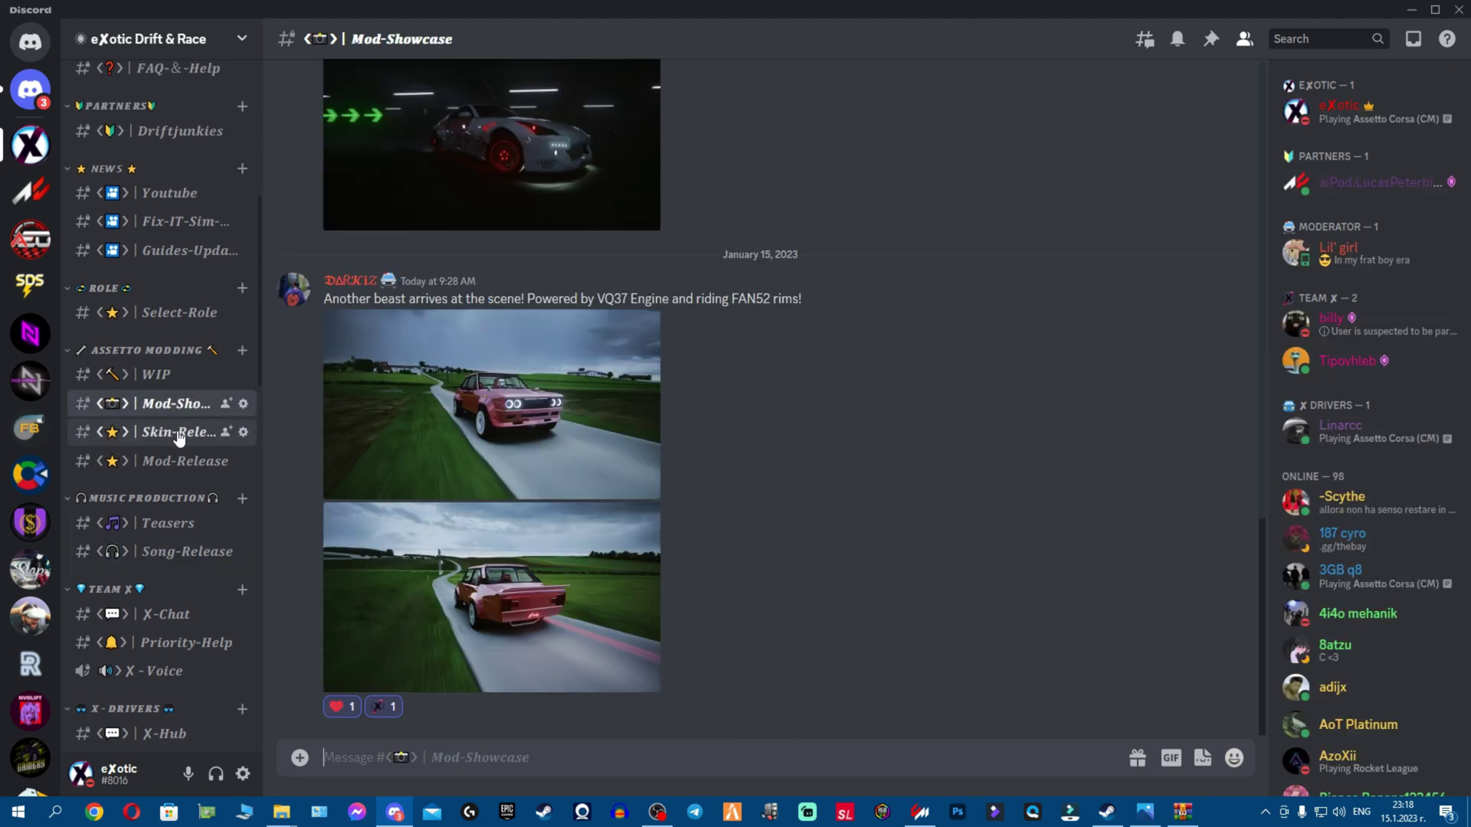
click(176, 435)
click(174, 405)
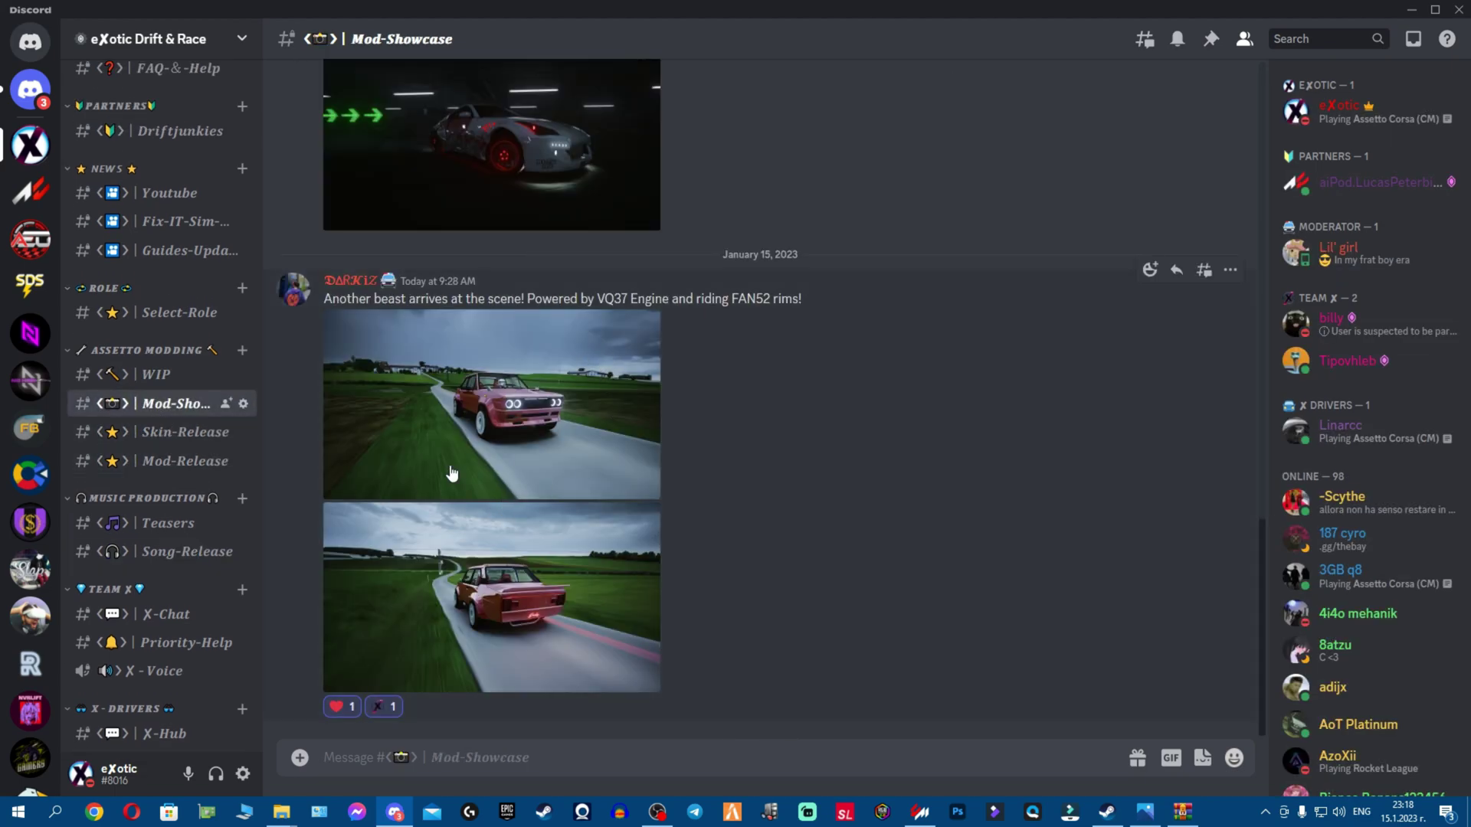
click(175, 440)
click(174, 460)
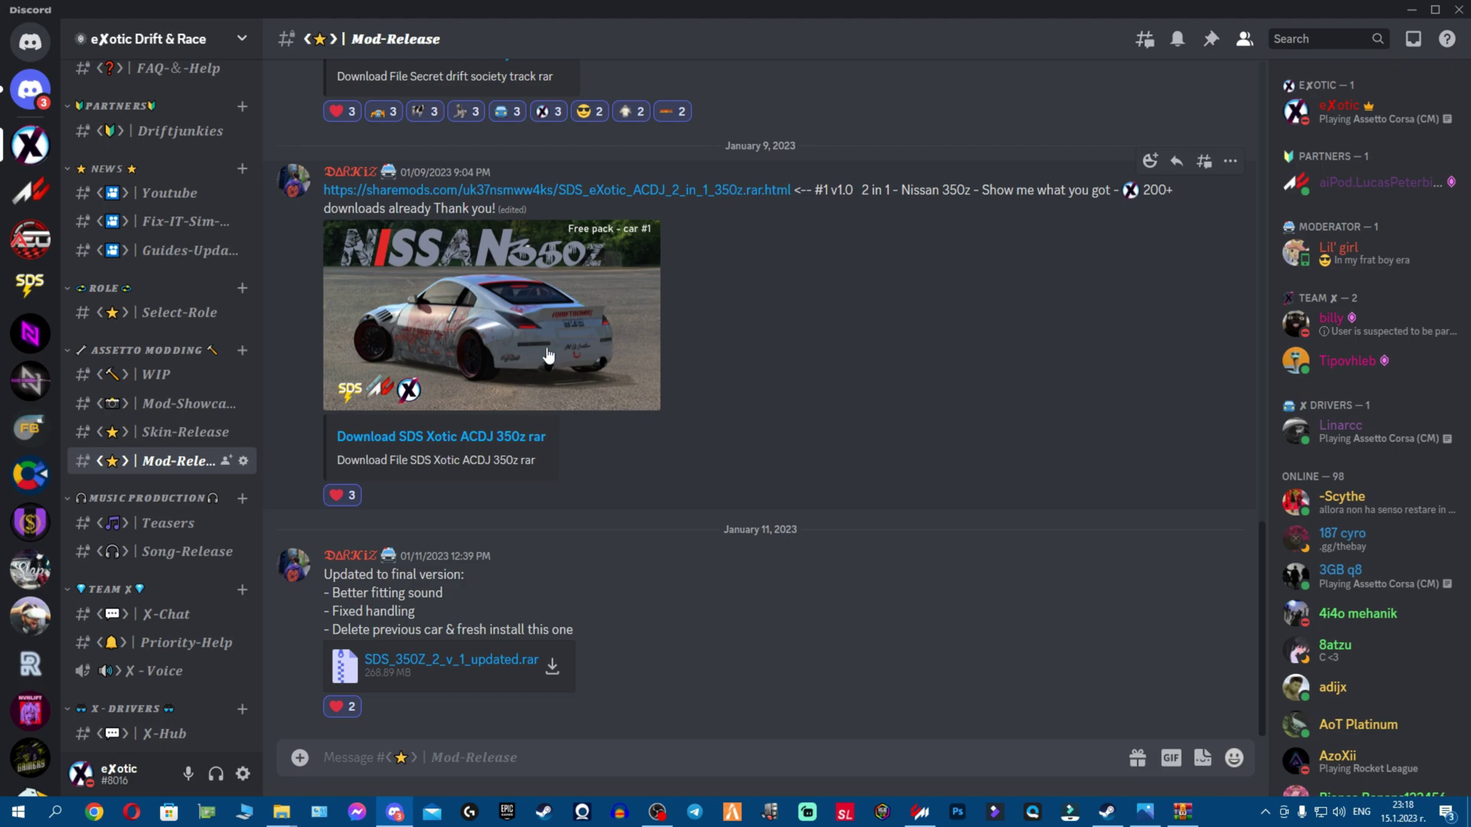
click(1412, 10)
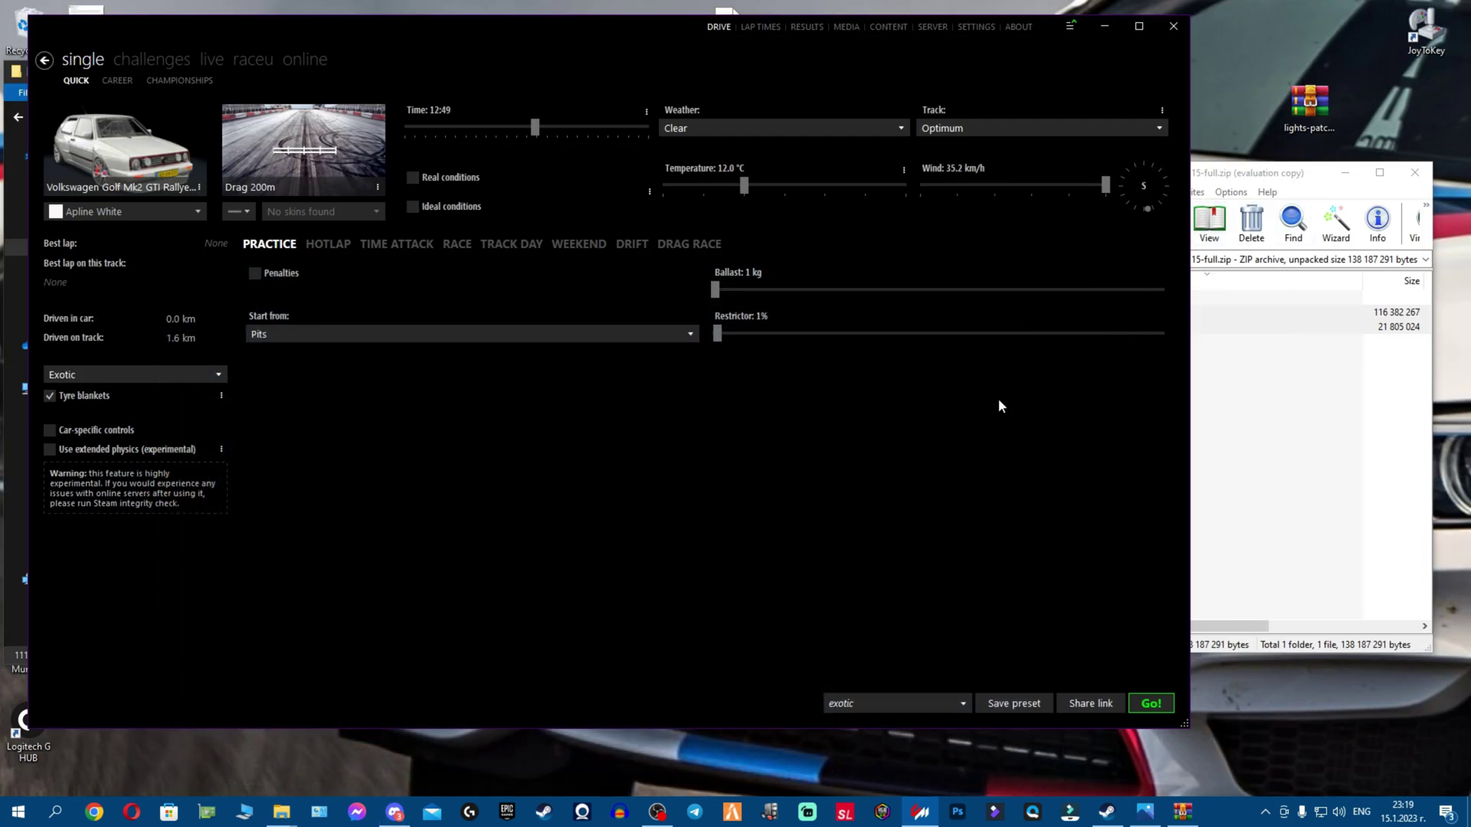